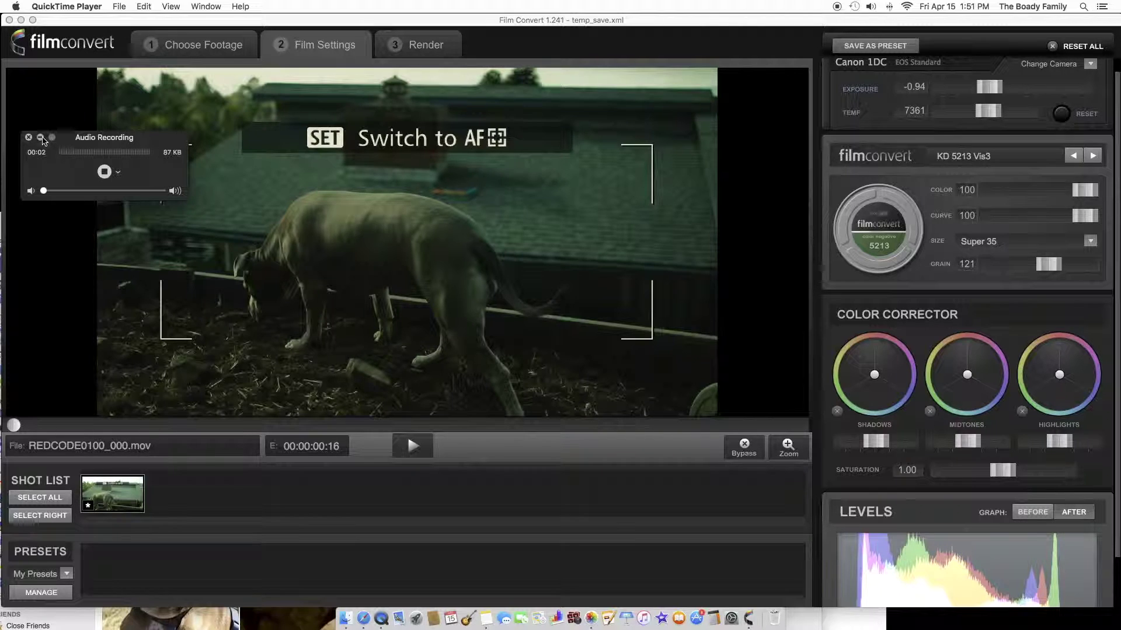
# Minimize the QuickTime audio recording window.
pyautogui.click(42, 140)
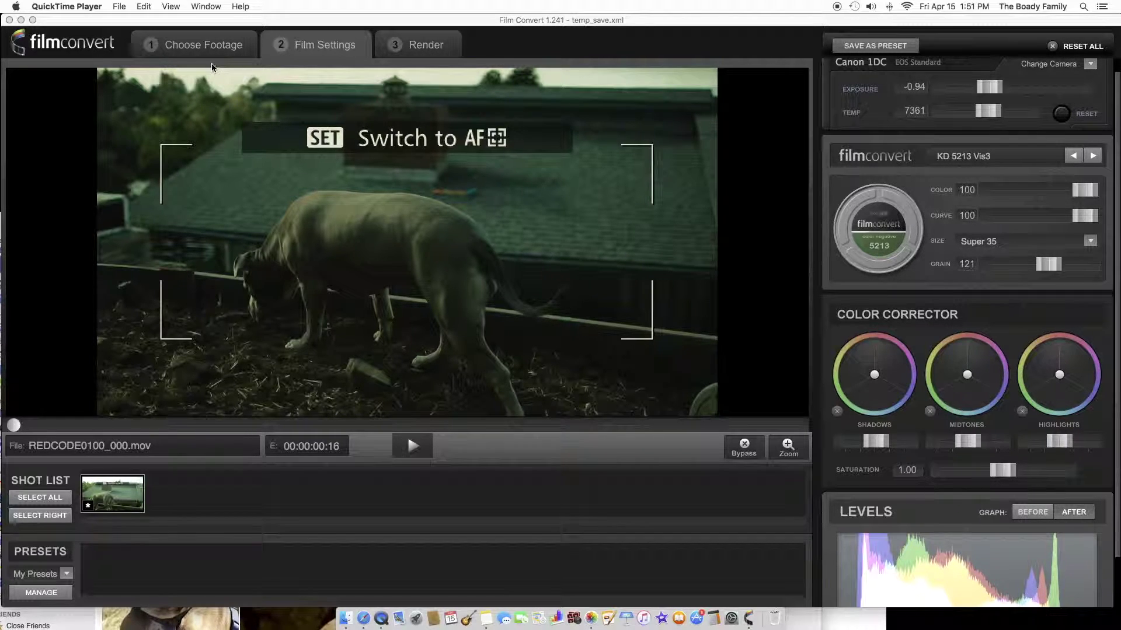
# Browse the Clip Browser list for REDCODE0100_000.mov, then return to its Film Settings.
pyautogui.click(203, 46)
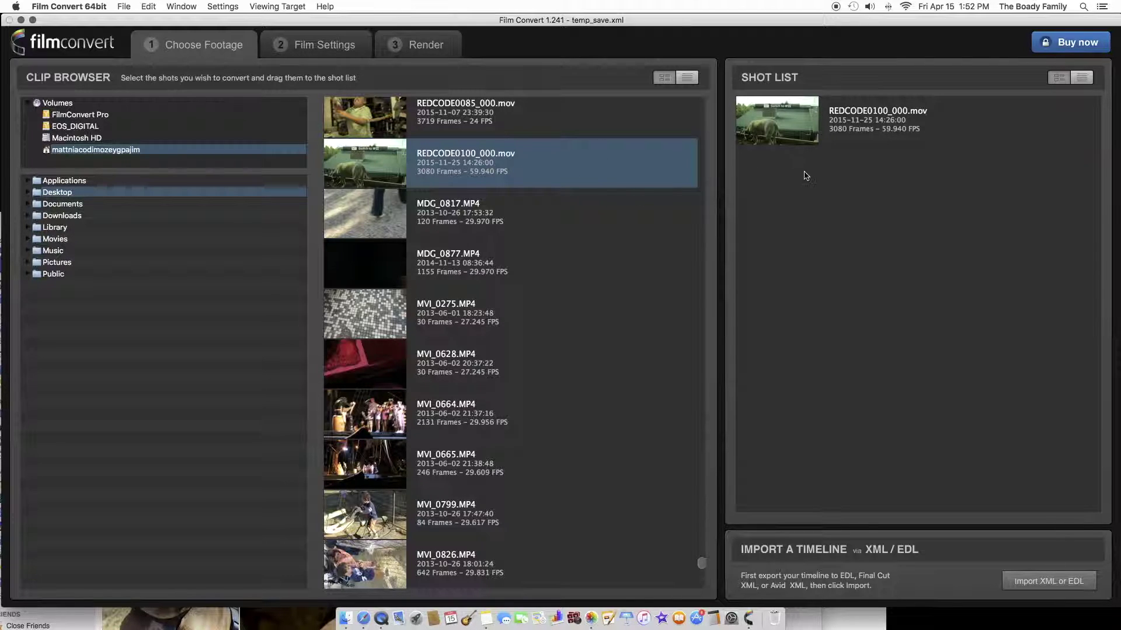
pyautogui.scroll(1, 424, 167)
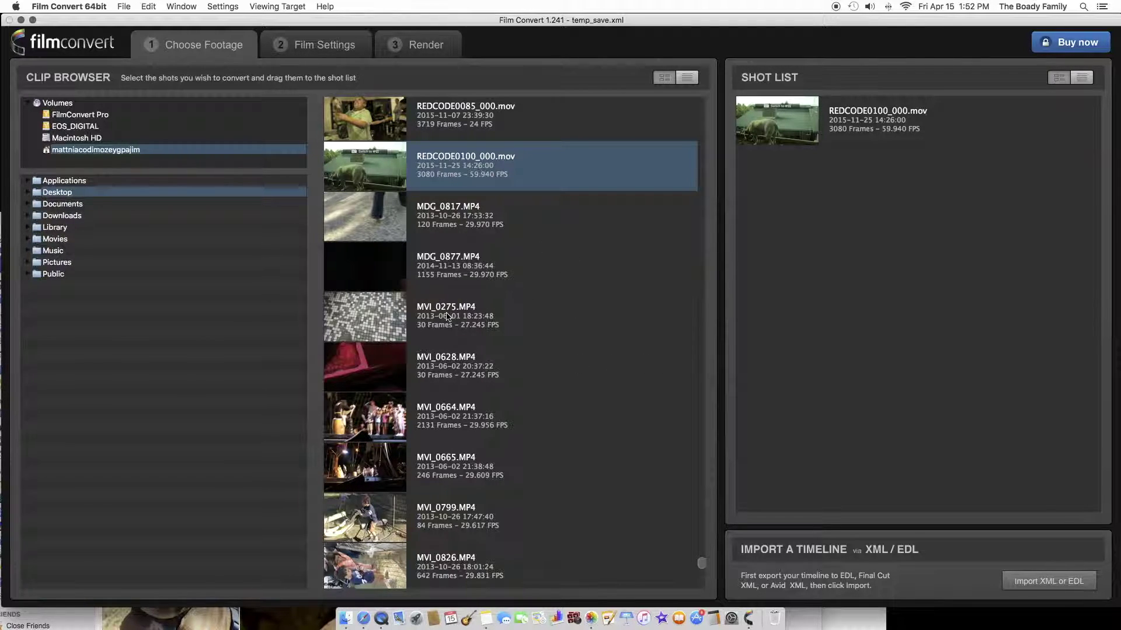
pyautogui.scroll(-10, 447, 309)
pyautogui.scroll(-5, 446, 312)
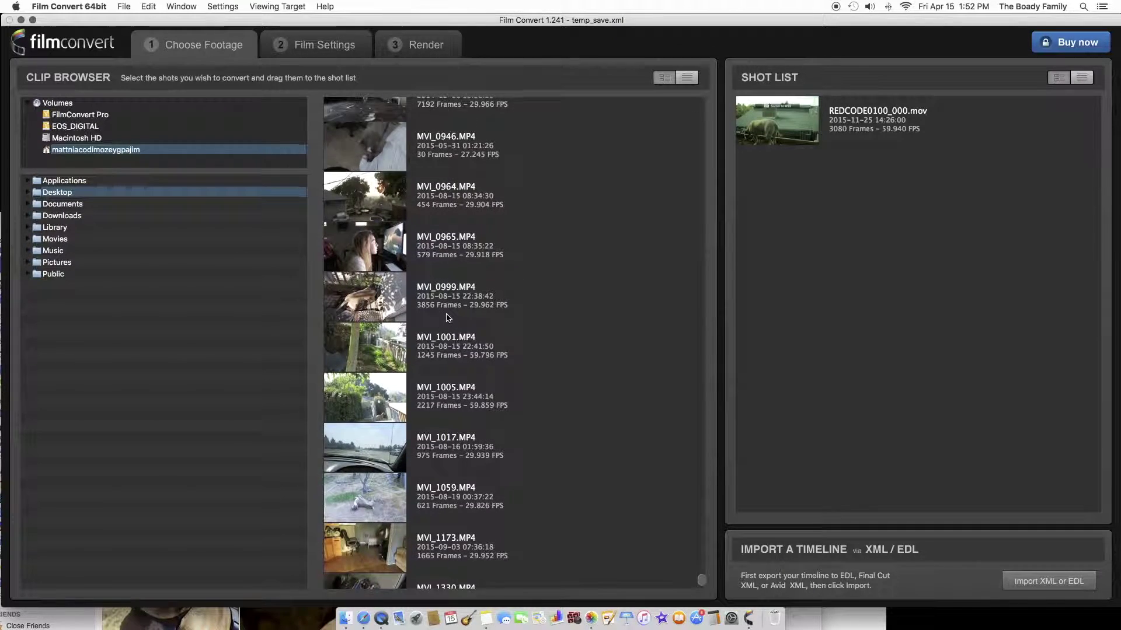
pyautogui.scroll(5, 447, 318)
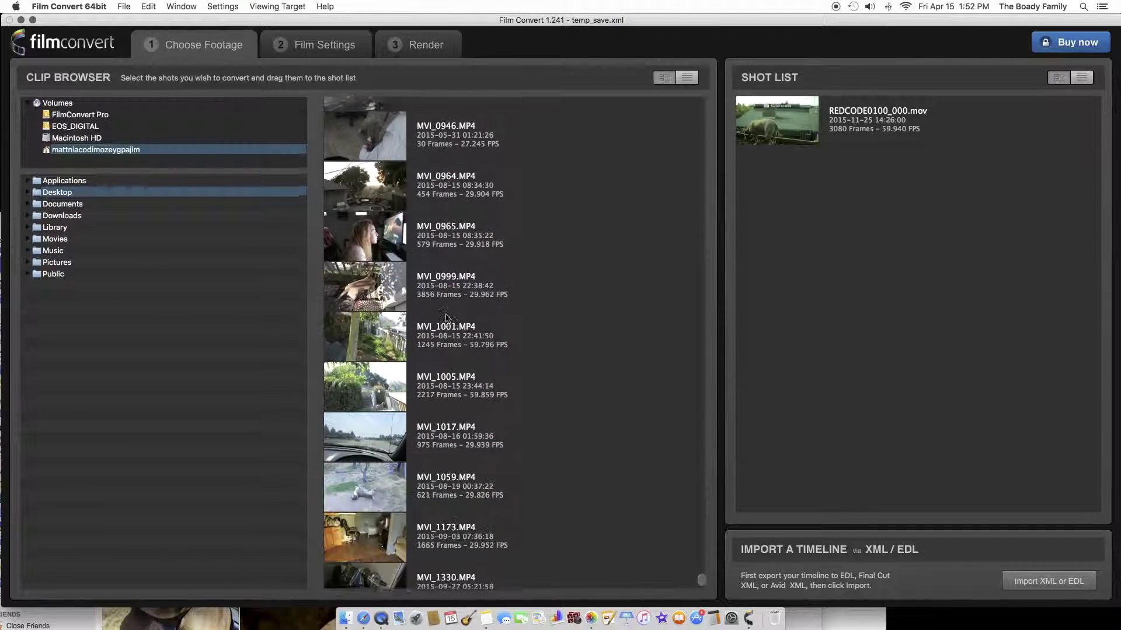
pyautogui.scroll(5, 446, 319)
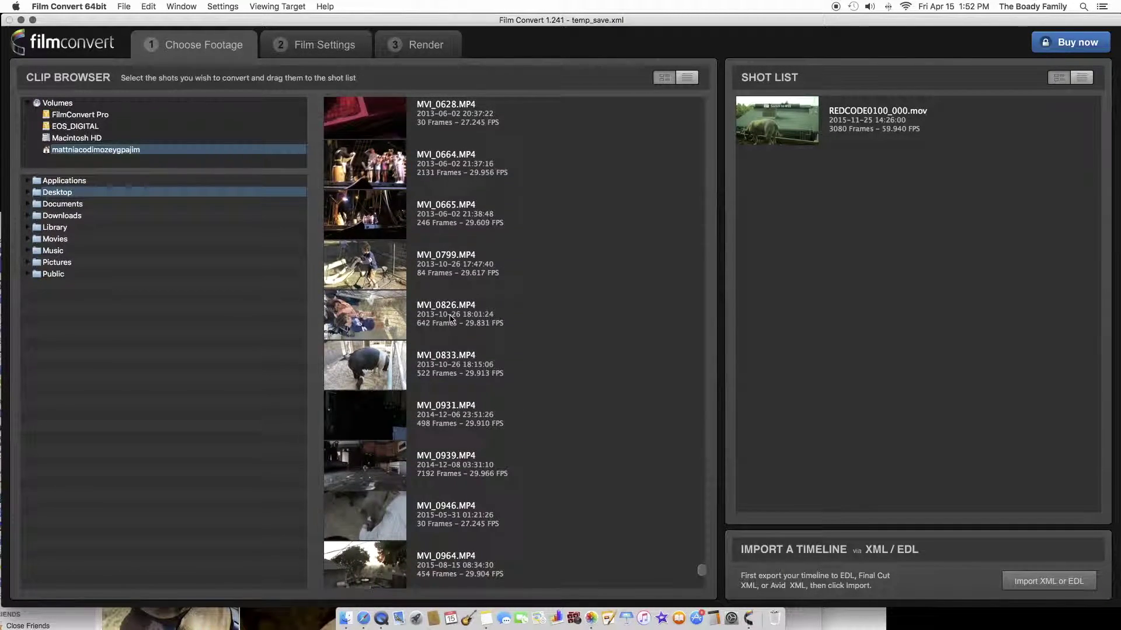
pyautogui.scroll(5, 461, 315)
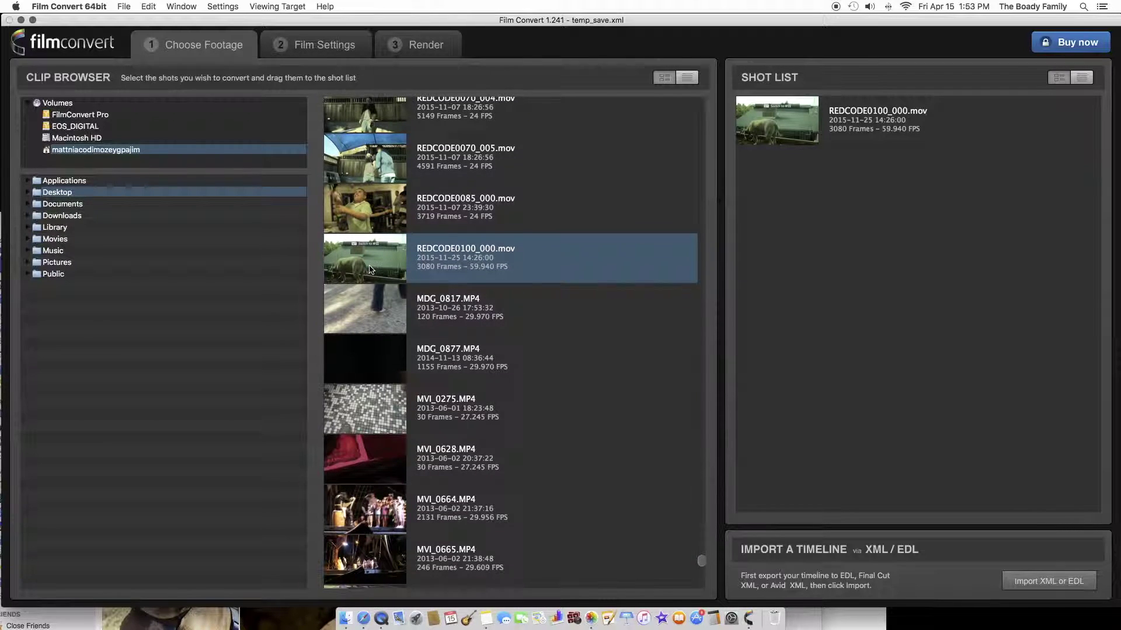
pyautogui.scroll(1, 366, 269)
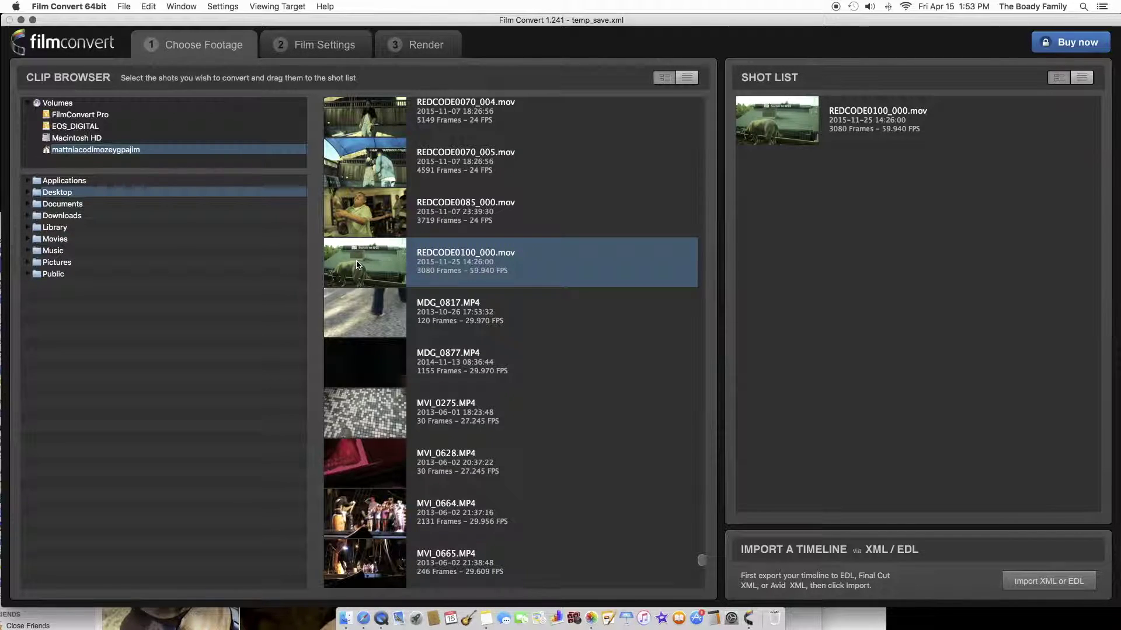
pyautogui.click(320, 49)
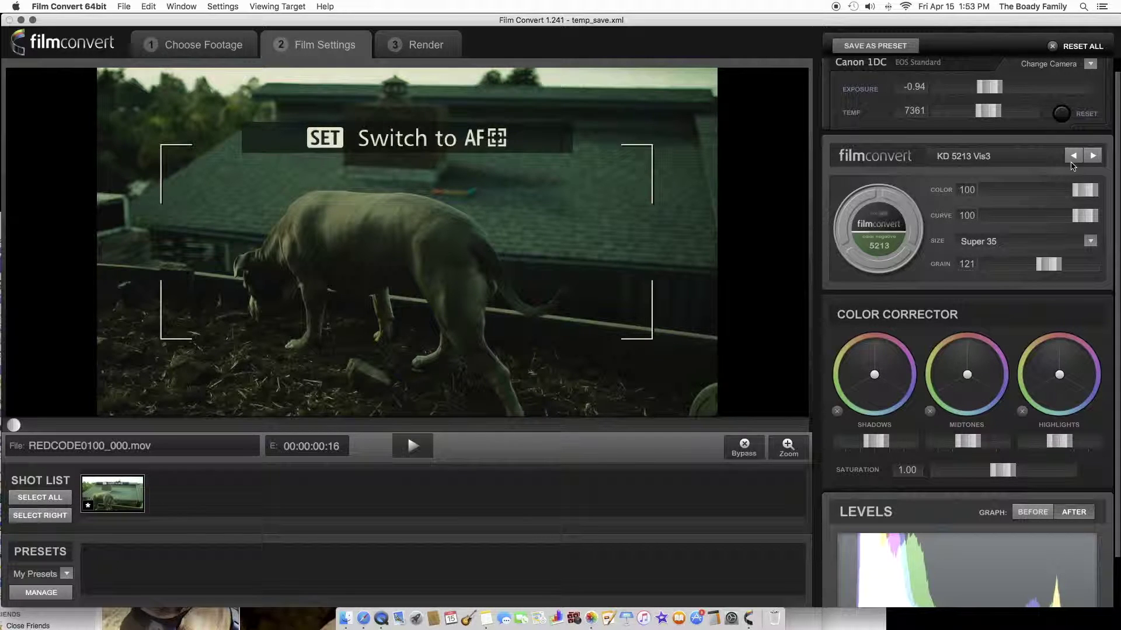
# Try exposure near -0.40, then reset exposure to 0.00 and temperature to 5600.
pyautogui.moveTo(983, 91); pyautogui.dragTo(971, 115)
pyautogui.click(1061, 114)
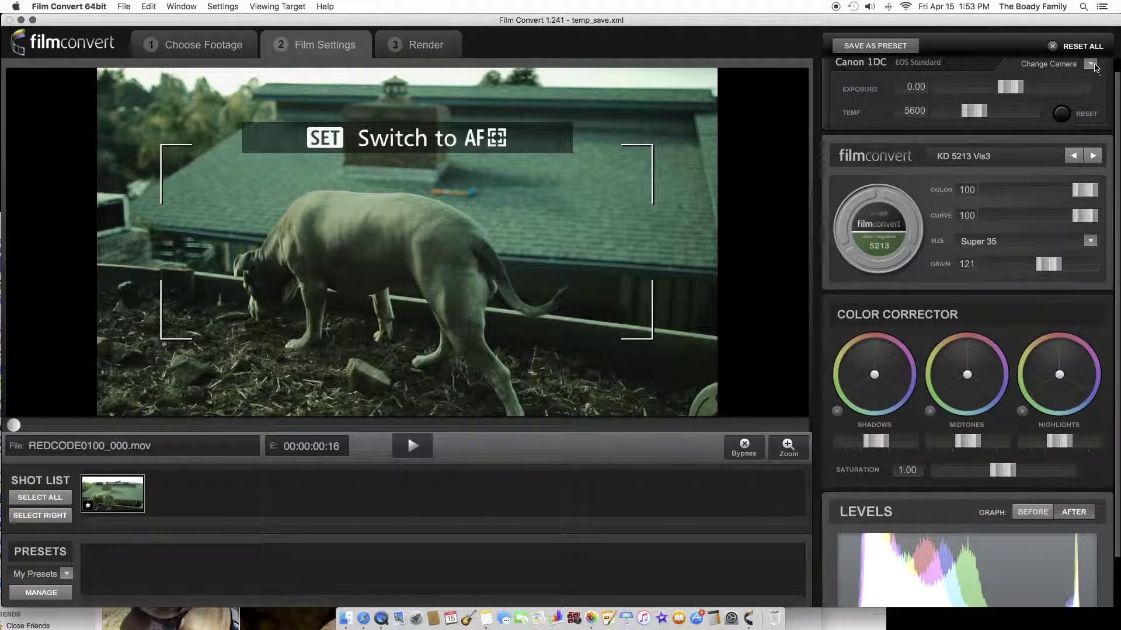
pyautogui.click(1091, 64)
pyautogui.click(1056, 100)
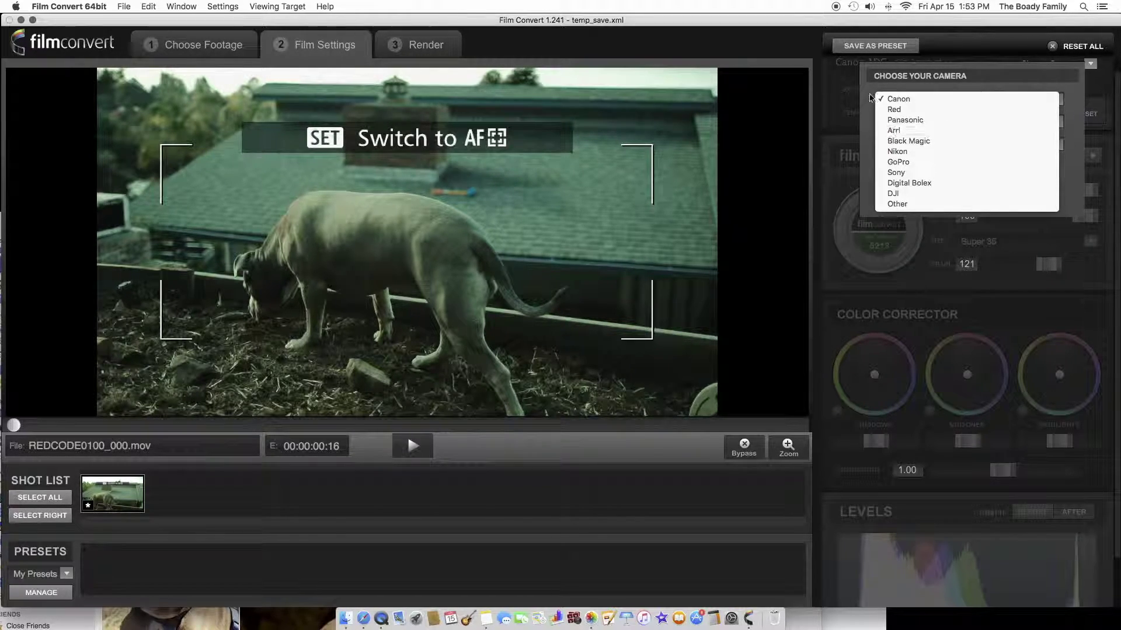
# Select the Canon 5D mkII camera with the Flaat picture profile.
pyautogui.click(911, 98)
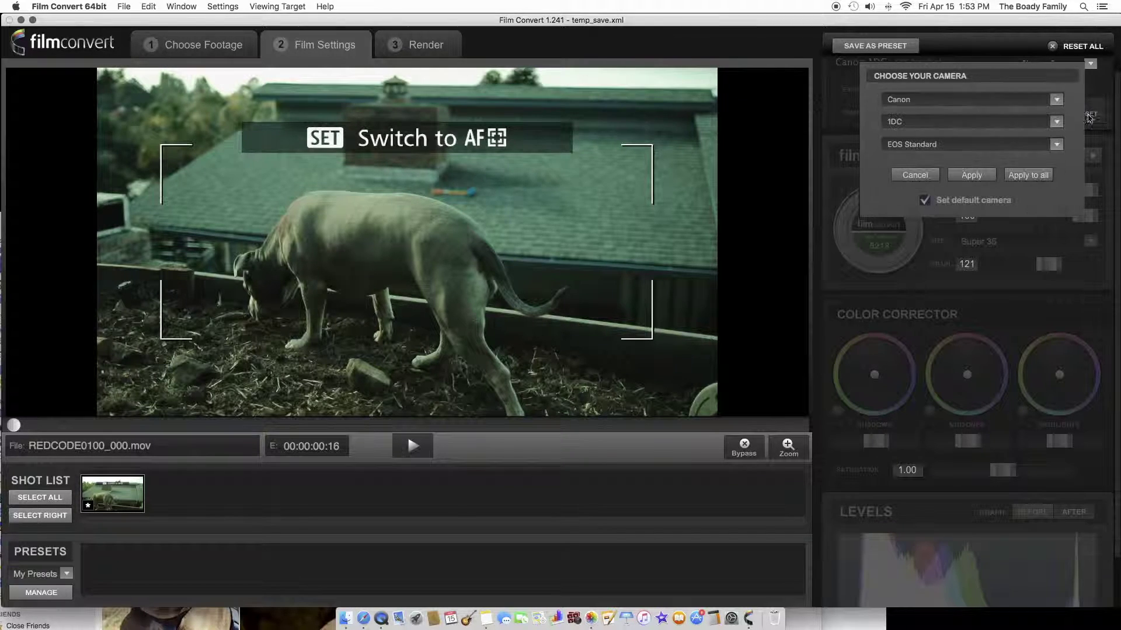
pyautogui.click(1056, 122)
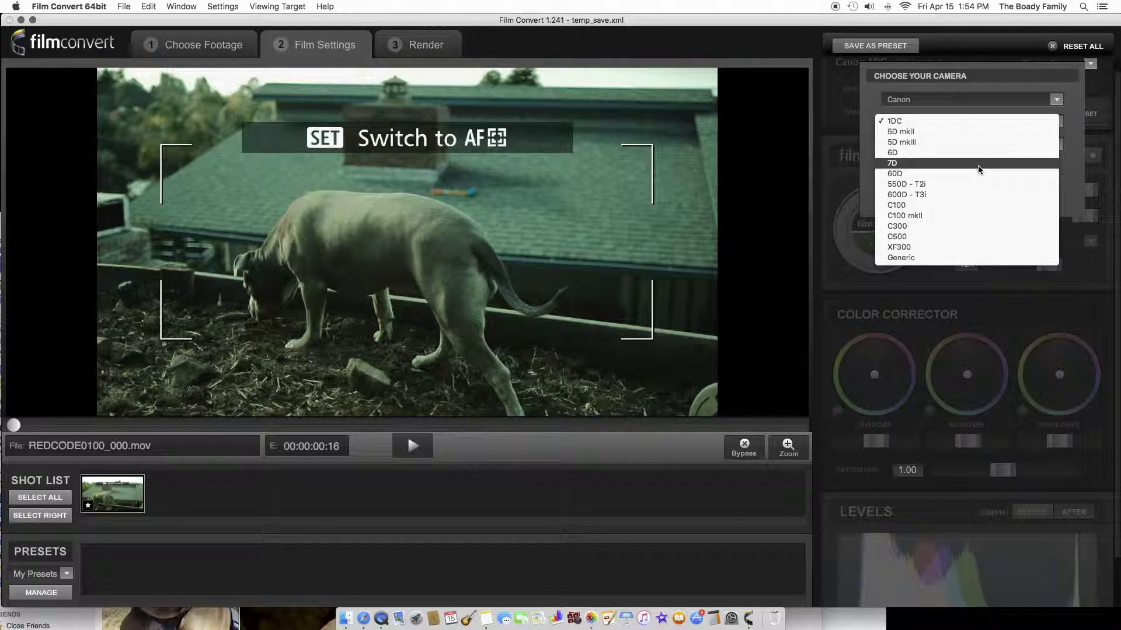
pyautogui.click(951, 132)
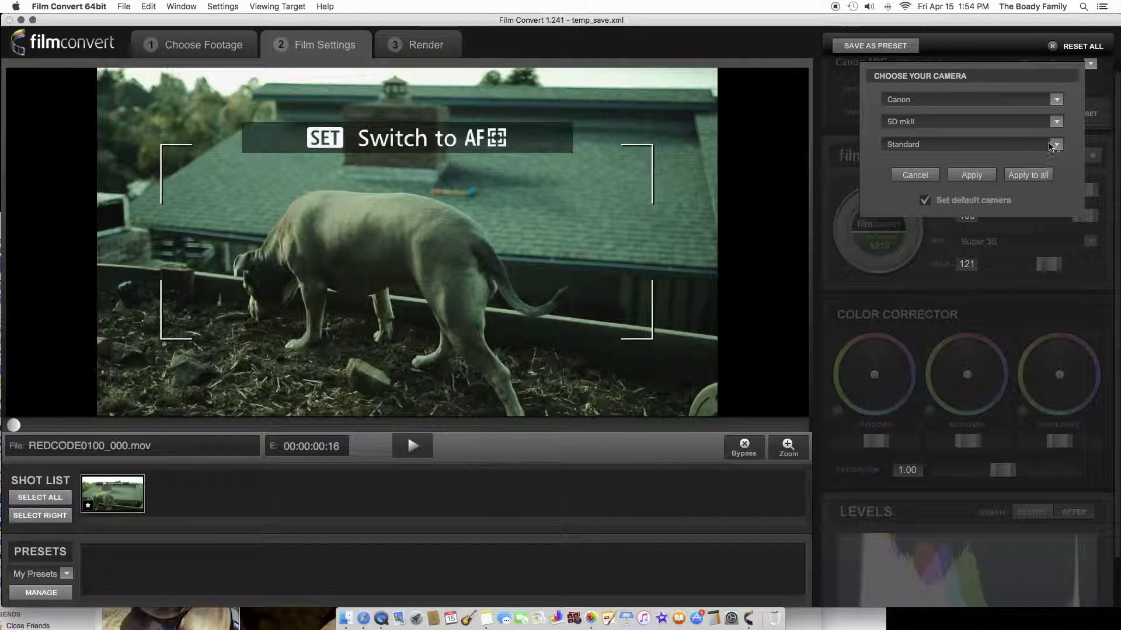
pyautogui.click(1050, 146)
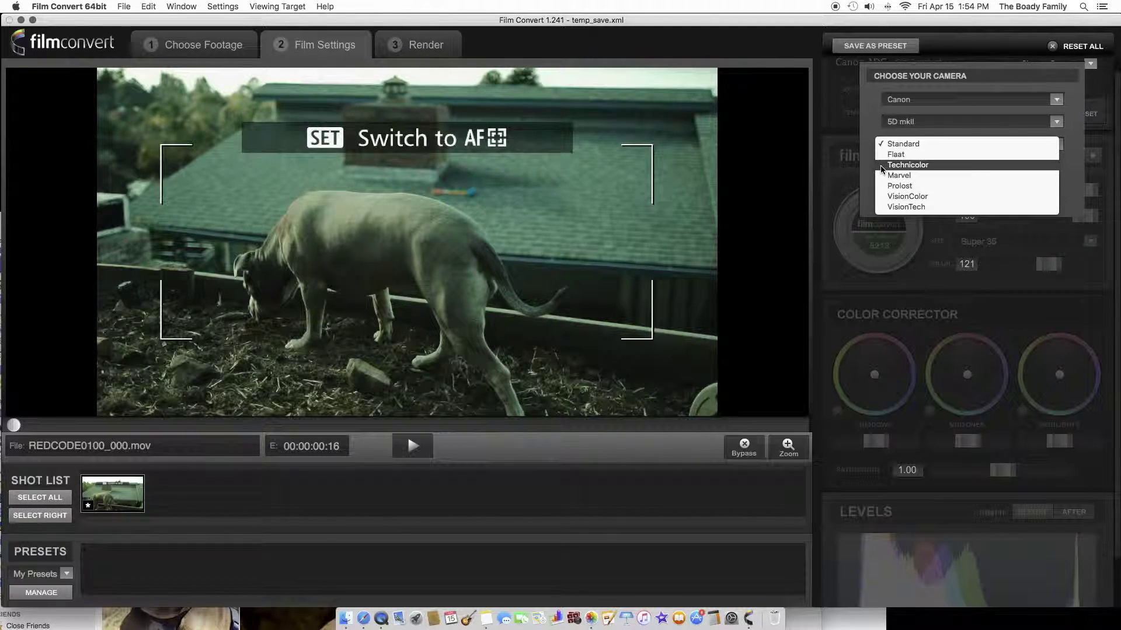
pyautogui.click(920, 156)
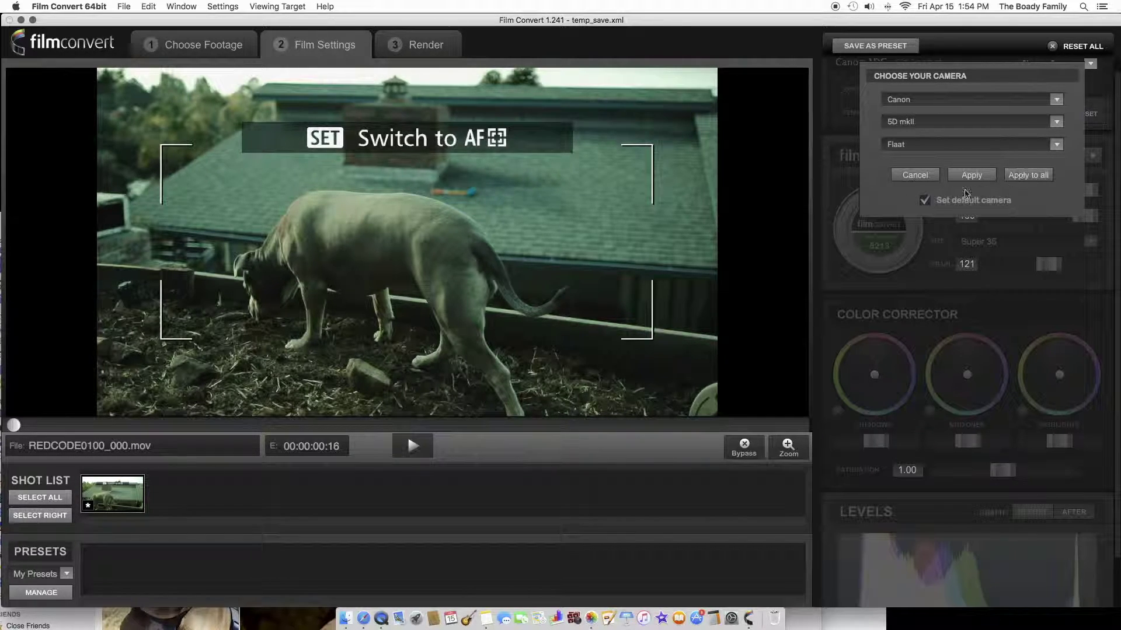
# Apply the camera to all clips, cancel the profile download, and leave Canon 1DC unchanged.
pyautogui.click(1018, 176)
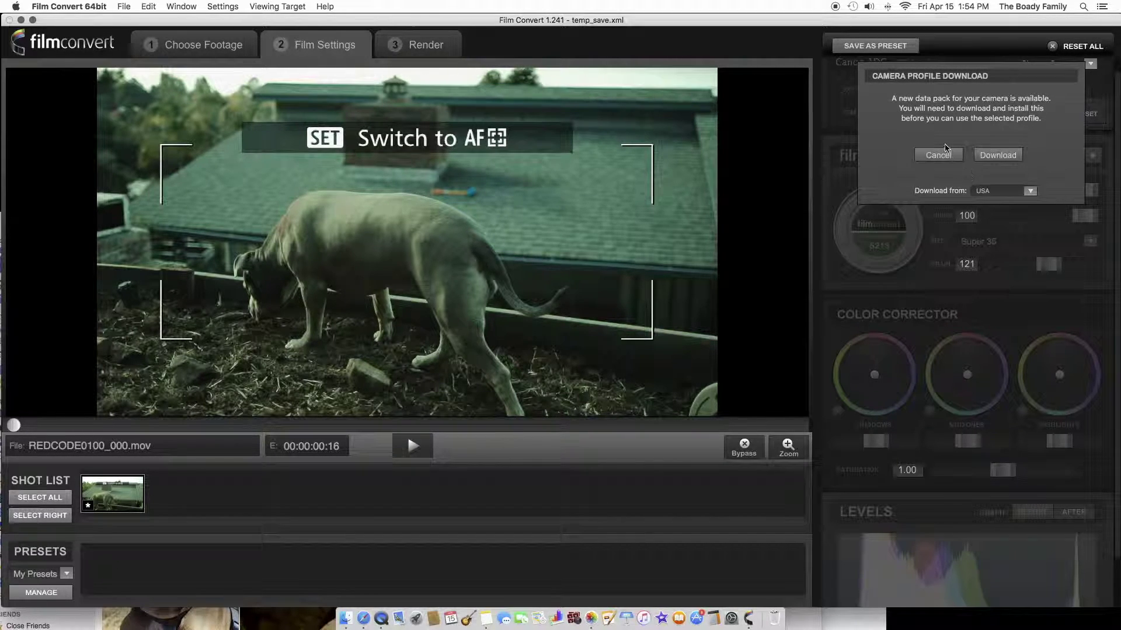
pyautogui.click(946, 151)
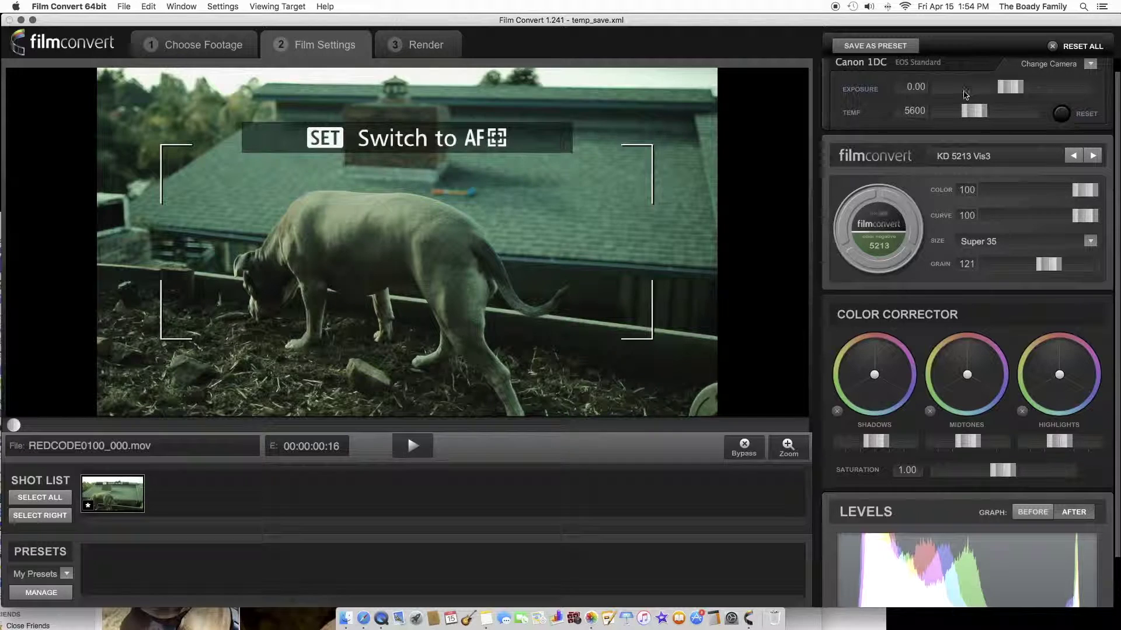
pyautogui.click(1090, 64)
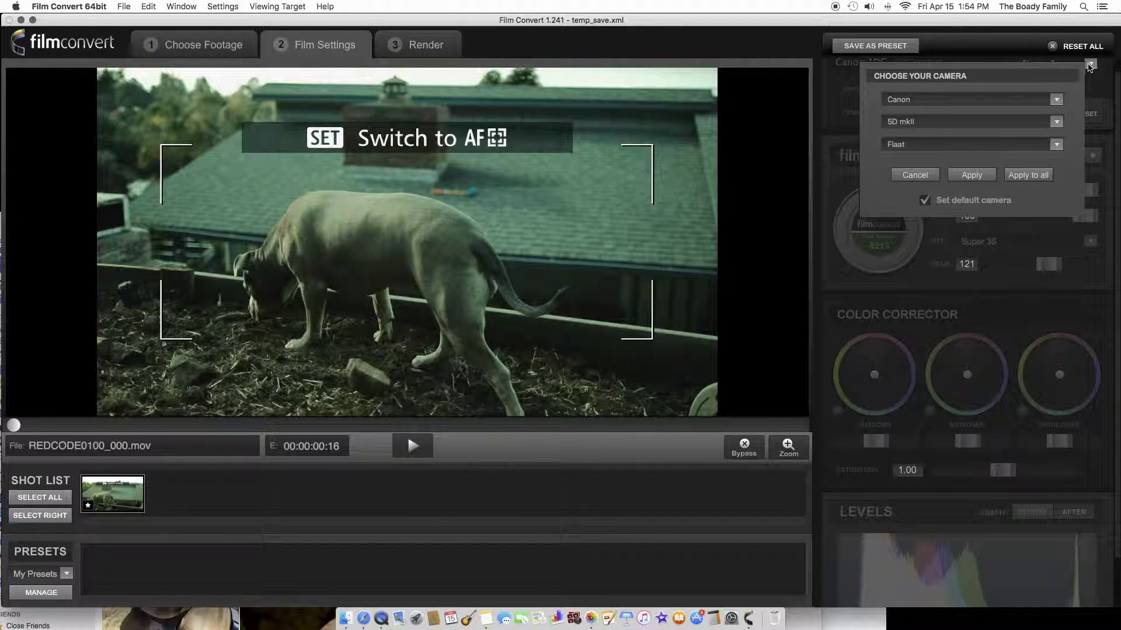
pyautogui.click(911, 177)
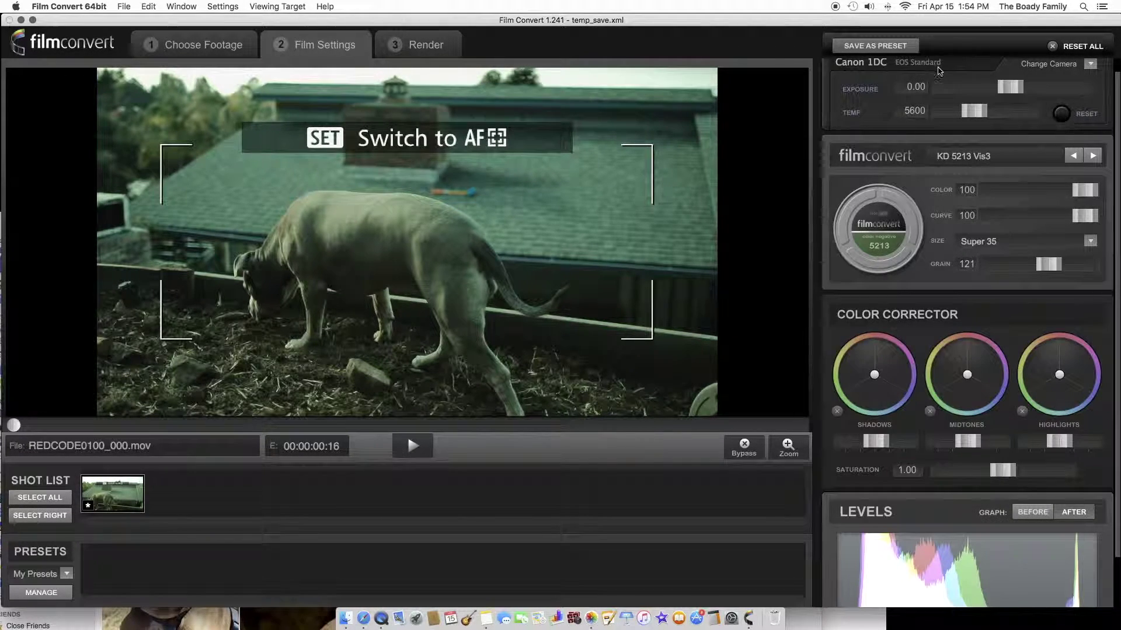
# Switch the film stock to Pird 600 and preview it, pausing at 00:00:14:28.
pyautogui.click(1072, 156)
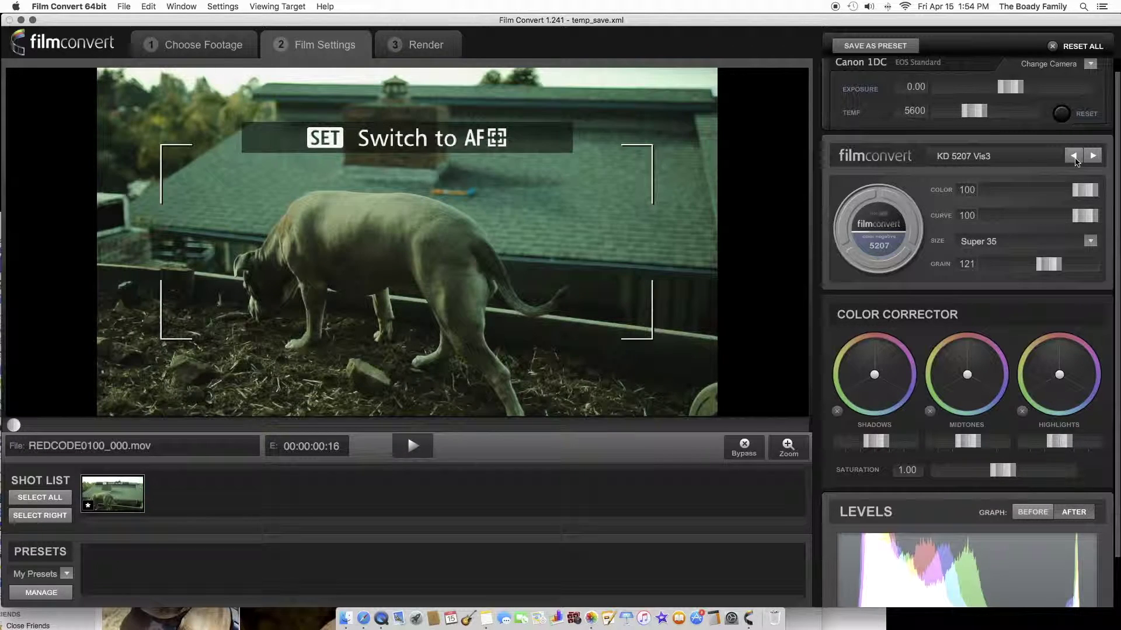
pyautogui.click(411, 457)
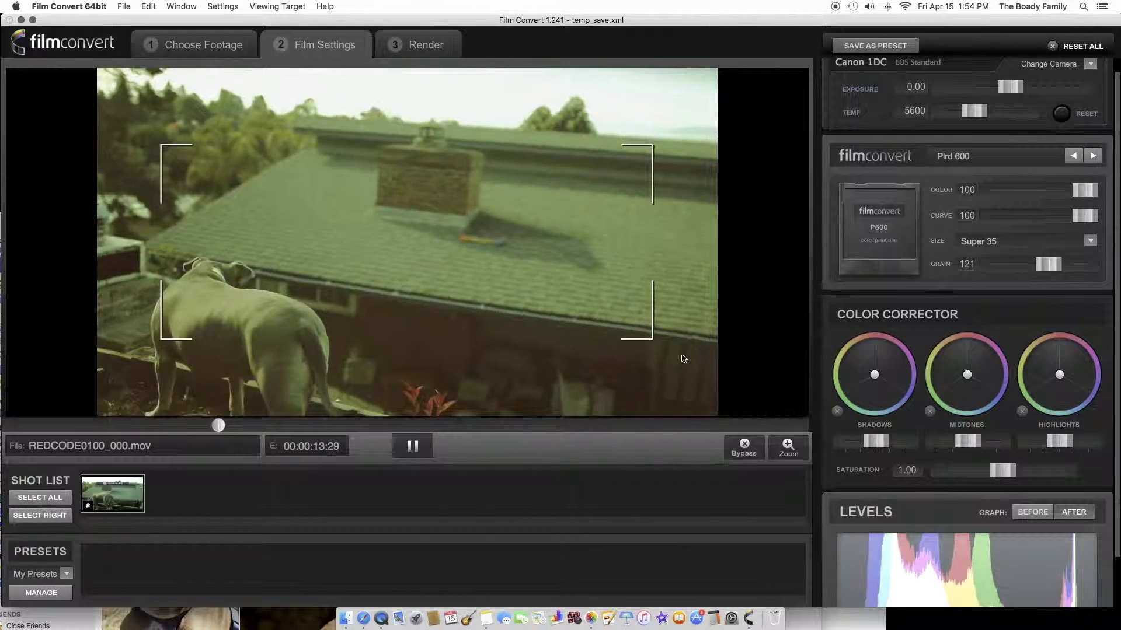
pyautogui.press('space')
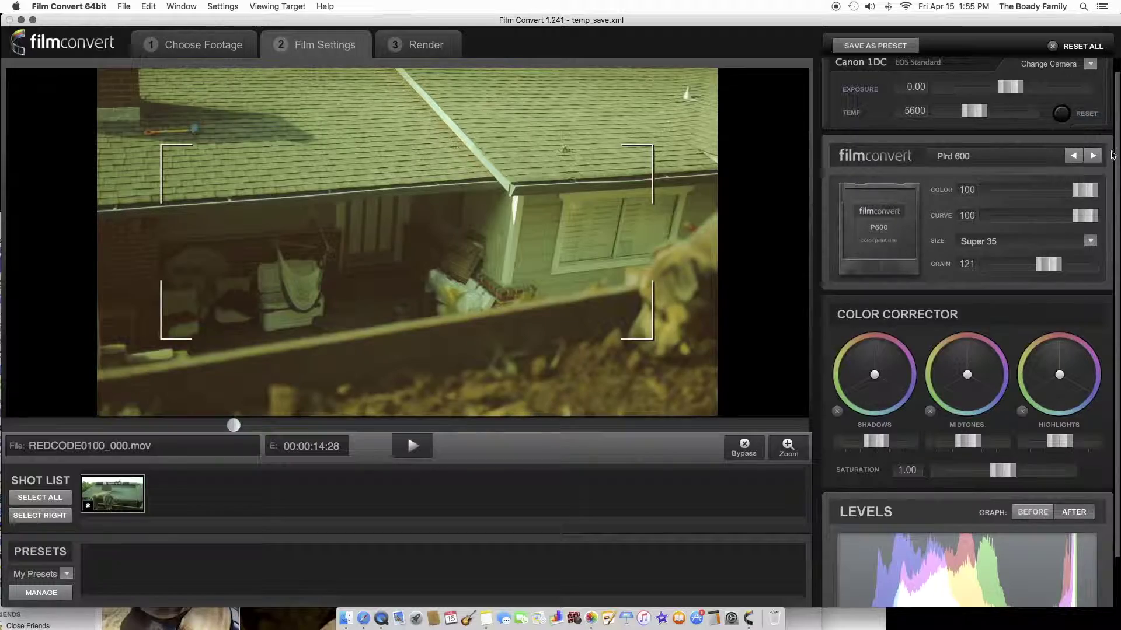
pyautogui.click(413, 453)
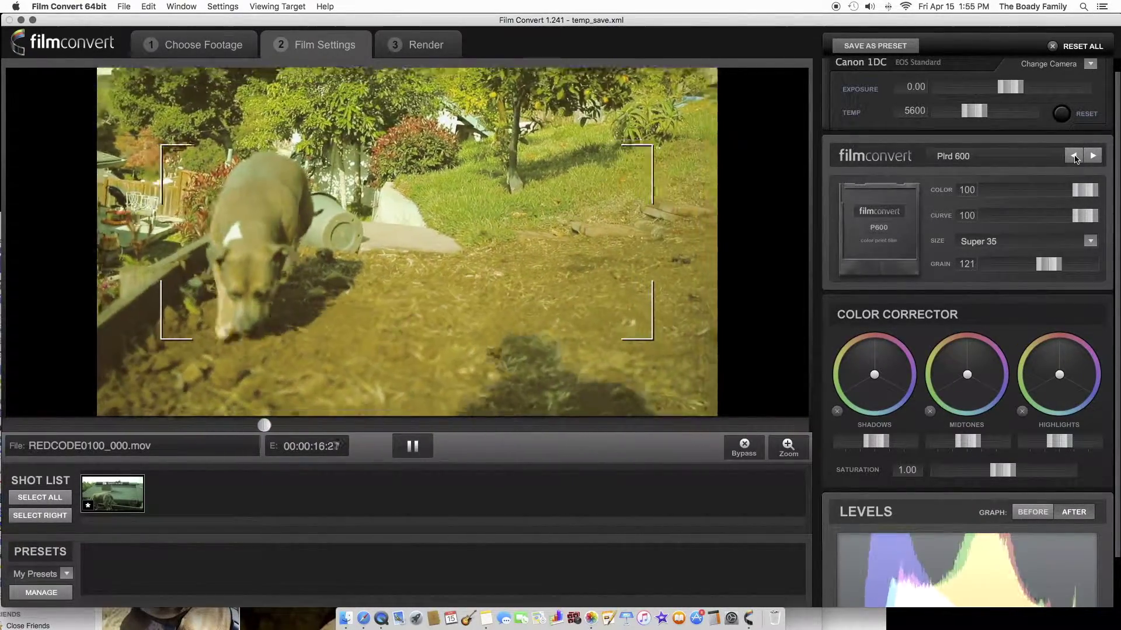
# Step through film stocks such as FJ 8543 VD, then choose KD 5213 Vis3 from the list.
pyautogui.click(1074, 157)
pyautogui.click(1074, 157)
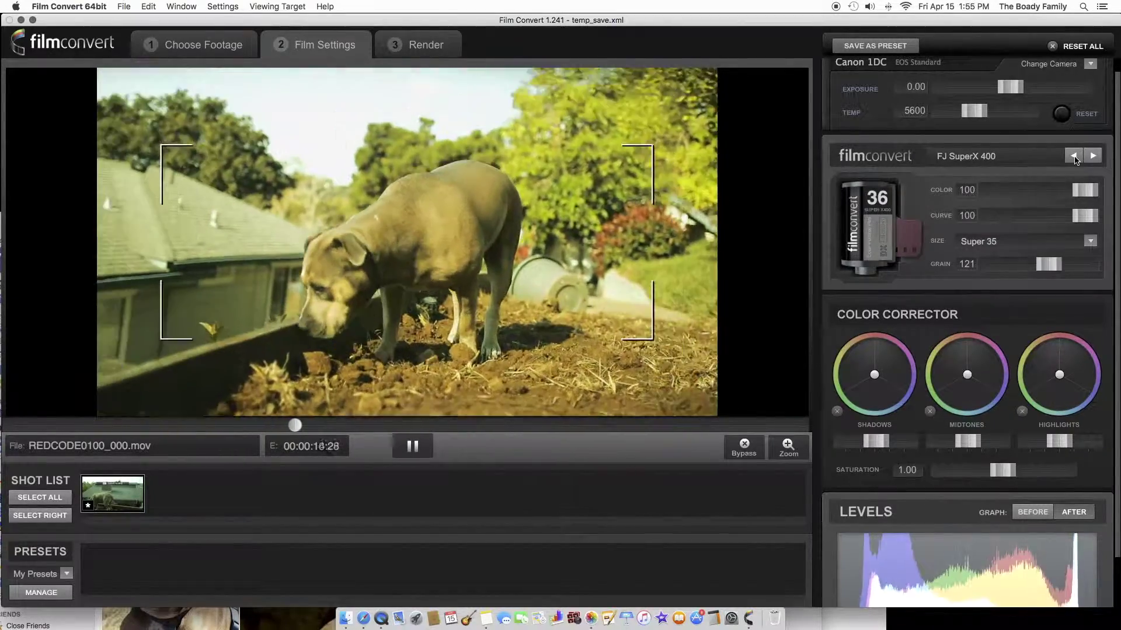
pyautogui.click(1092, 156)
pyautogui.click(1094, 156)
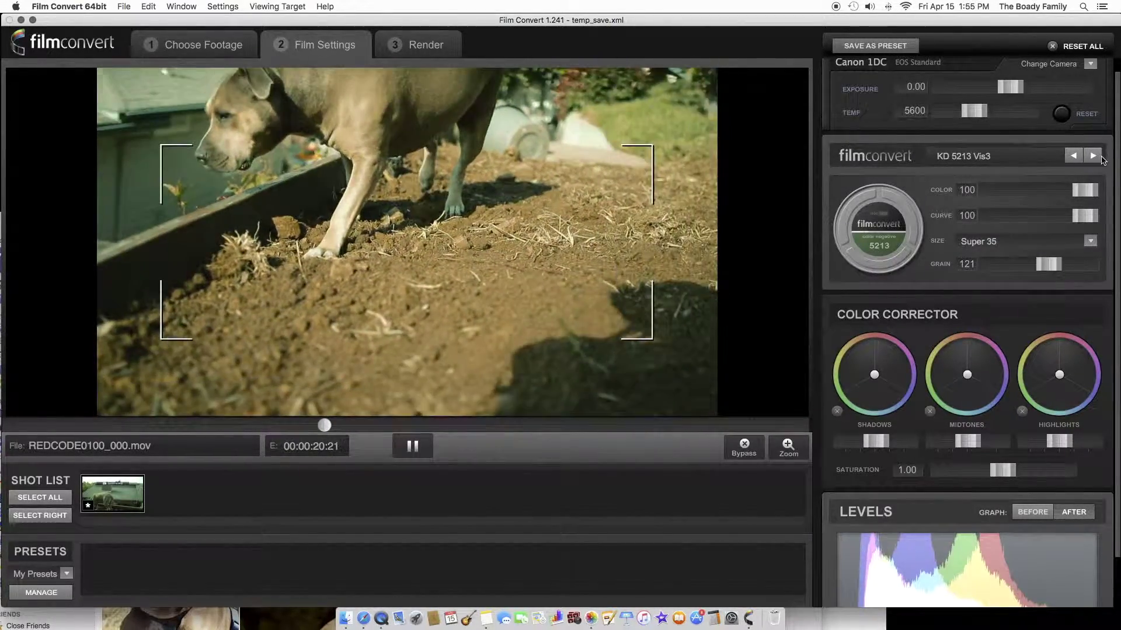
pyautogui.click(1096, 157)
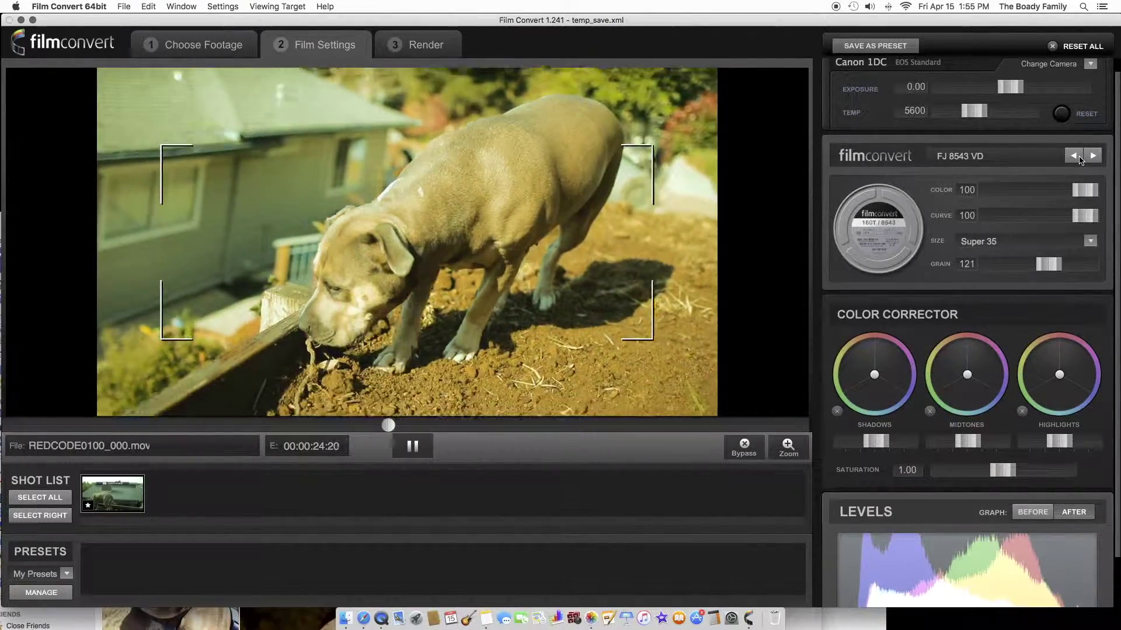
pyautogui.click(1073, 157)
pyautogui.click(1093, 156)
pyautogui.click(1079, 159)
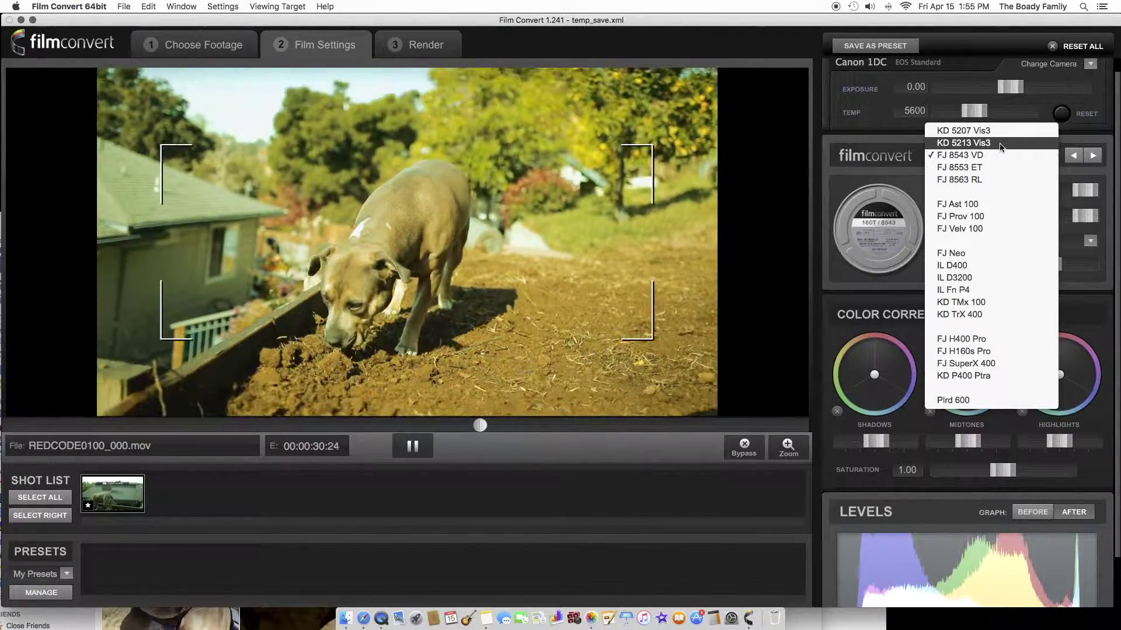
pyautogui.click(992, 143)
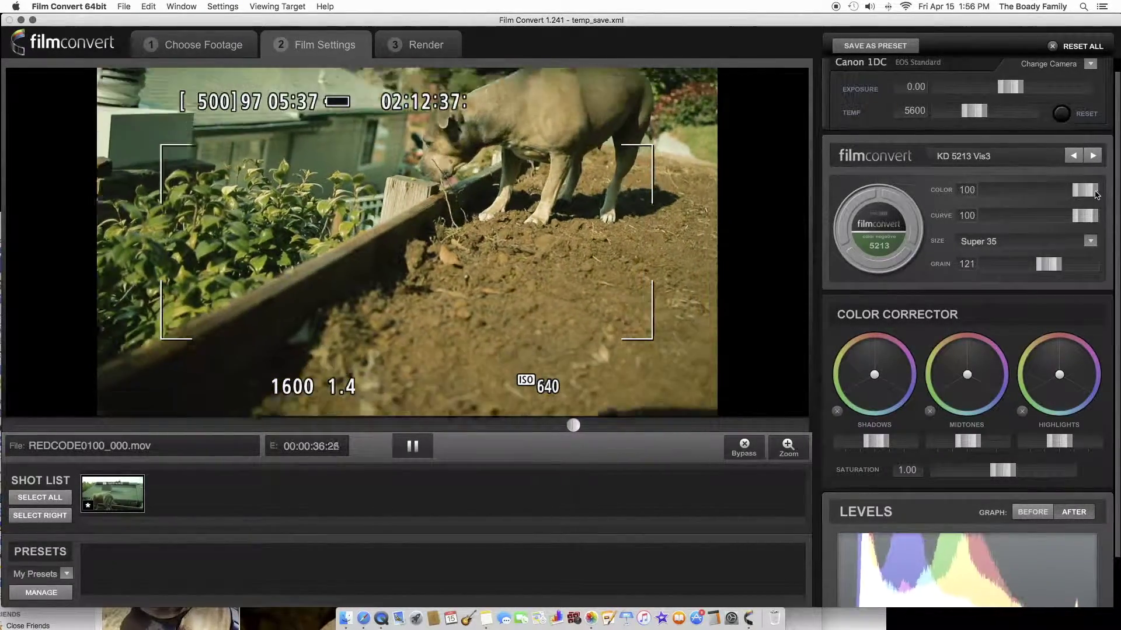
# Test the Color strength slider, stop playback, and return the playhead to the clip start.
pyautogui.moveTo(1080, 200)
pyautogui.mouseDown()
pyautogui.moveTo(1012, 197)
pyautogui.moveTo(1093, 203)
pyautogui.mouseUp()
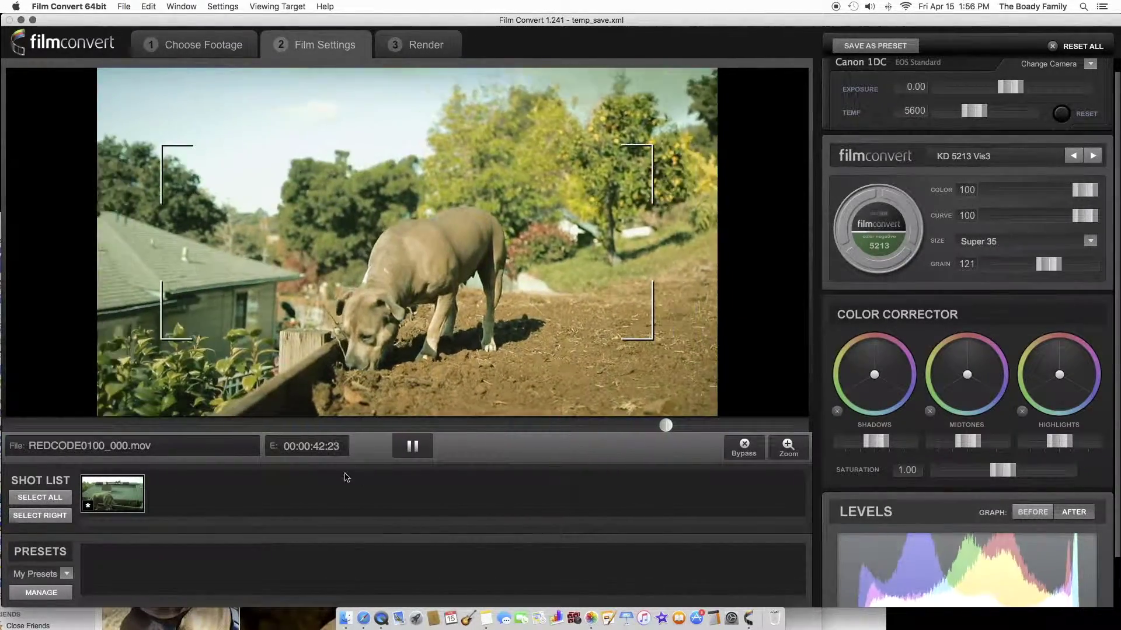
pyautogui.click(424, 448)
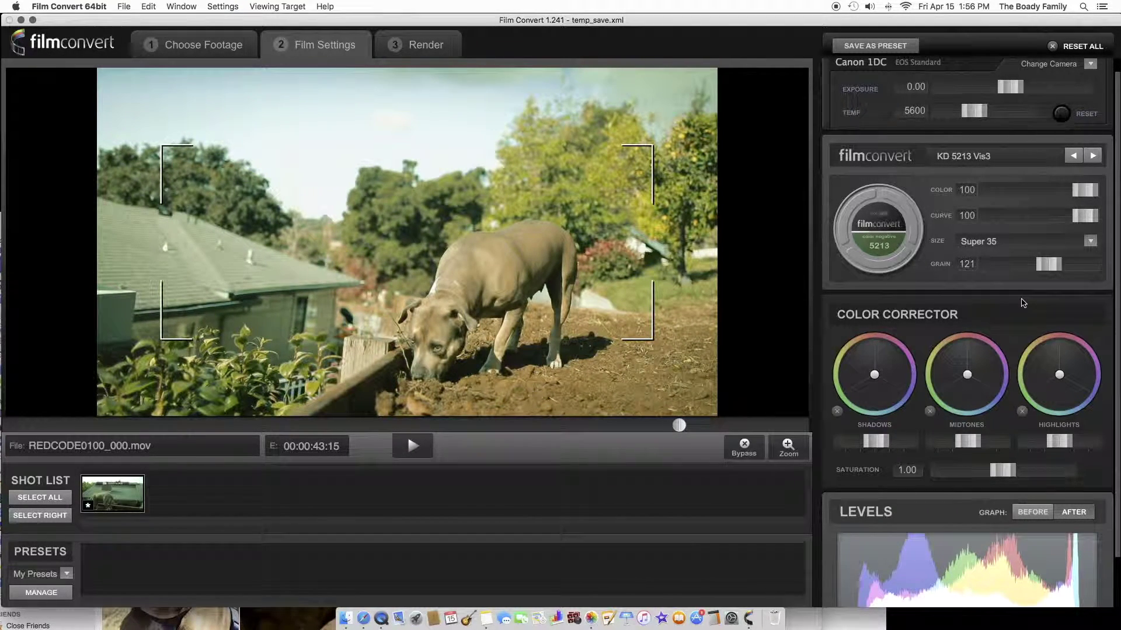
pyautogui.moveTo(121, 430); pyautogui.dragTo(20, 426)
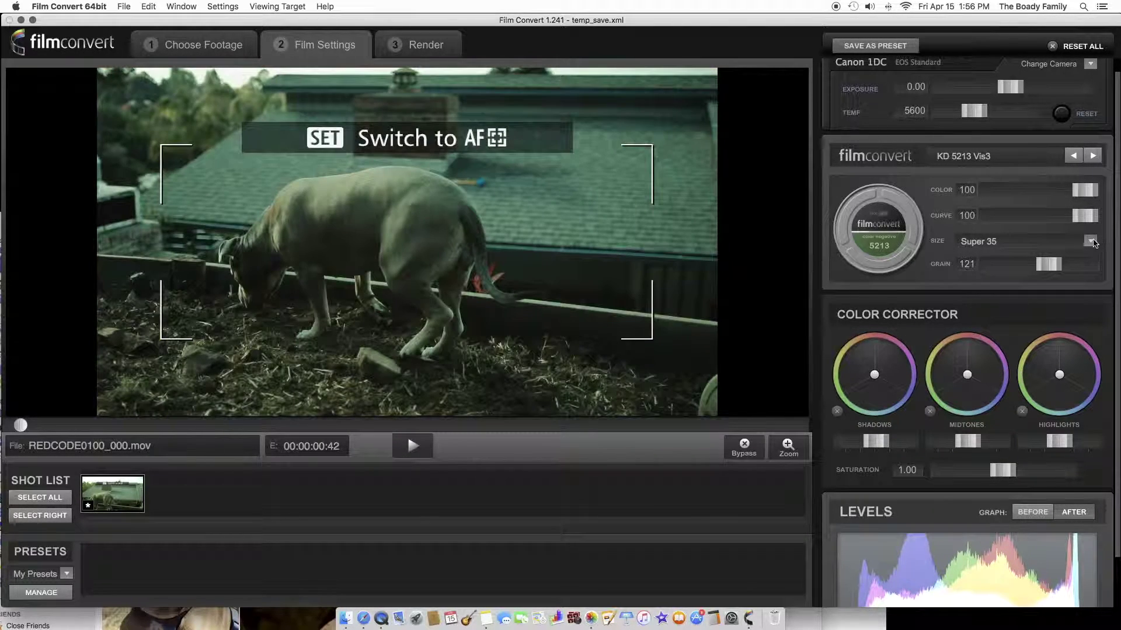
# Set the film size to 35mm 3 perf and raise the grain to 159.
pyautogui.click(1091, 242)
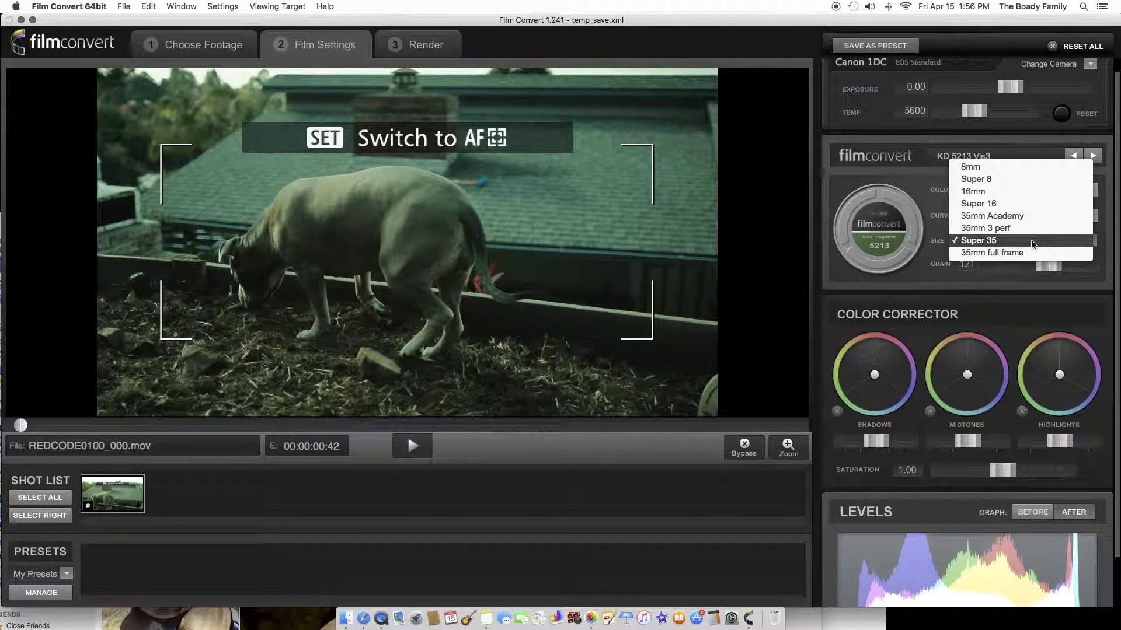
pyautogui.click(967, 229)
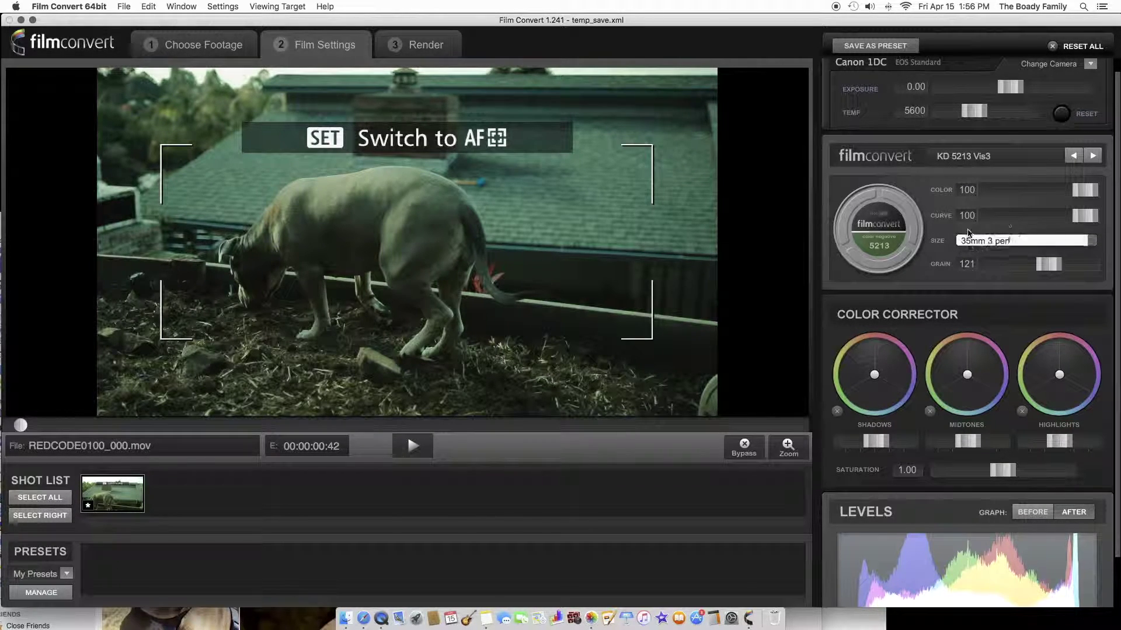
pyautogui.moveTo(1049, 268); pyautogui.dragTo(971, 275)
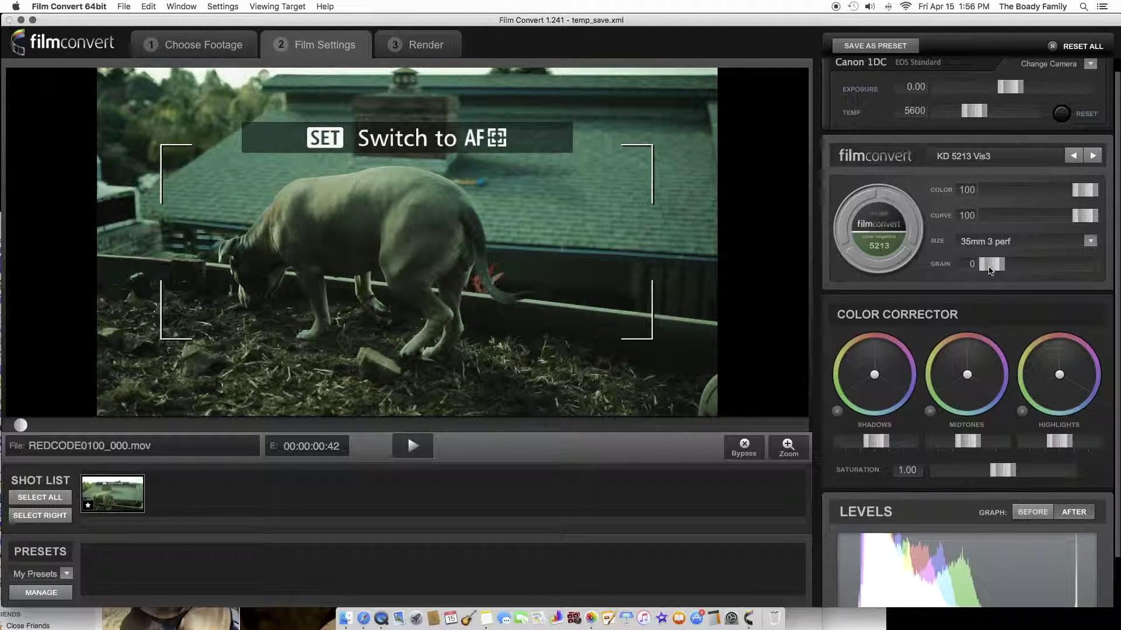
pyautogui.moveTo(990, 270); pyautogui.dragTo(1068, 269)
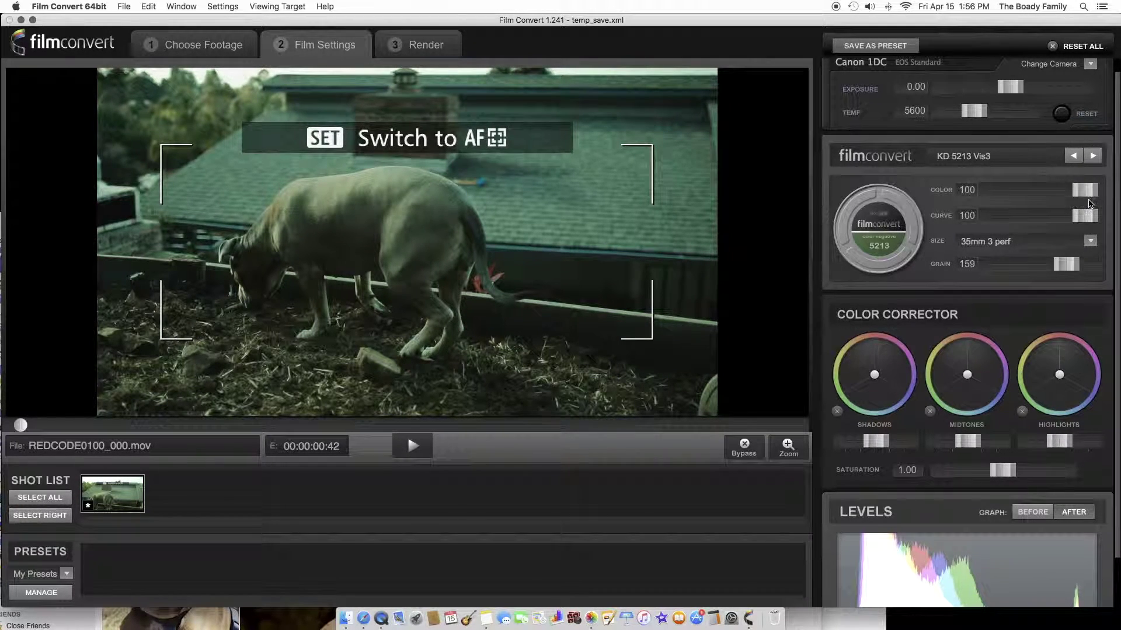
# Brighten exposure to 0.41, lower midtones, darken shadows, and lift highlights slightly.
pyautogui.moveTo(1019, 83); pyautogui.dragTo(998, 115)
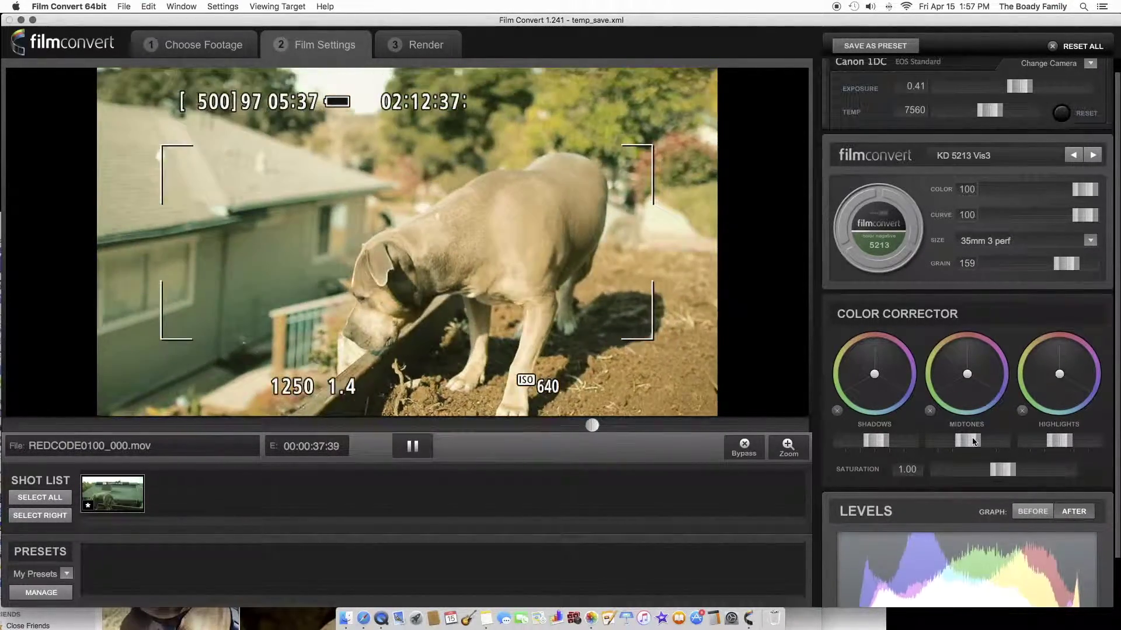
pyautogui.moveTo(985, 440)
pyautogui.mouseDown()
pyautogui.moveTo(935, 443)
pyautogui.moveTo(968, 449)
pyautogui.mouseUp()
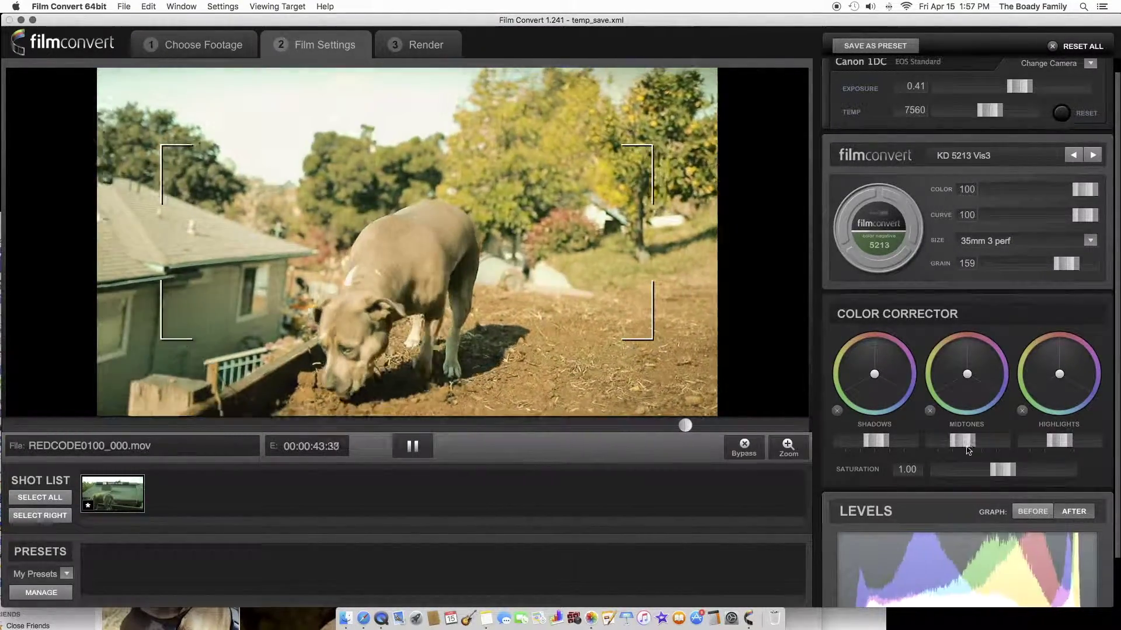
pyautogui.moveTo(877, 448)
pyautogui.mouseDown()
pyautogui.moveTo(858, 448)
pyautogui.moveTo(876, 448)
pyautogui.mouseUp()
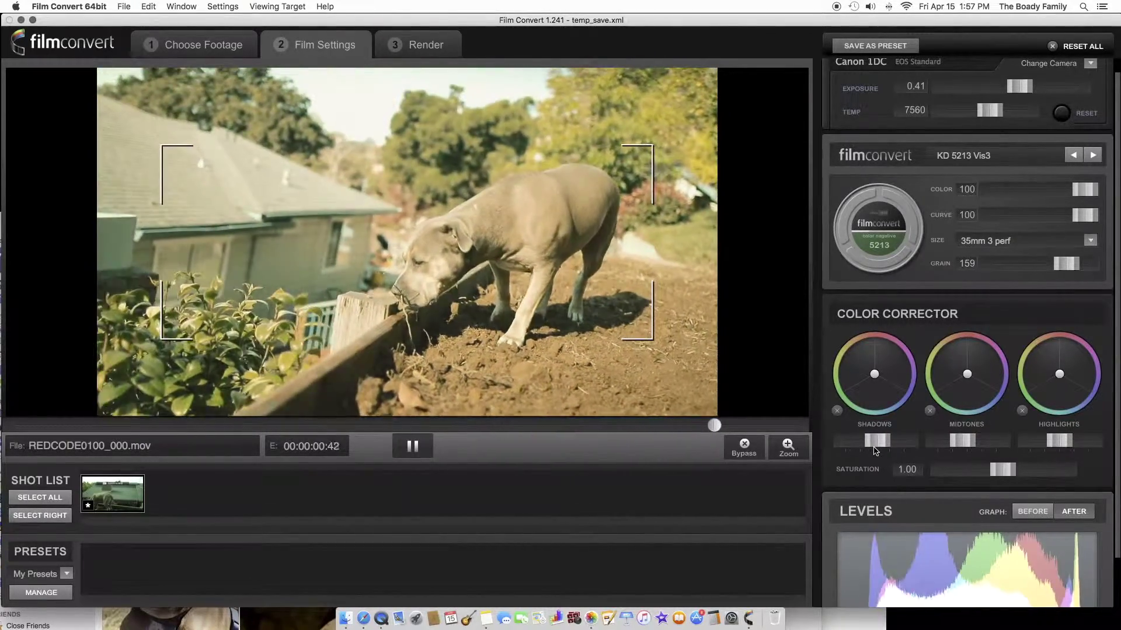
pyautogui.moveTo(946, 444); pyautogui.dragTo(932, 446)
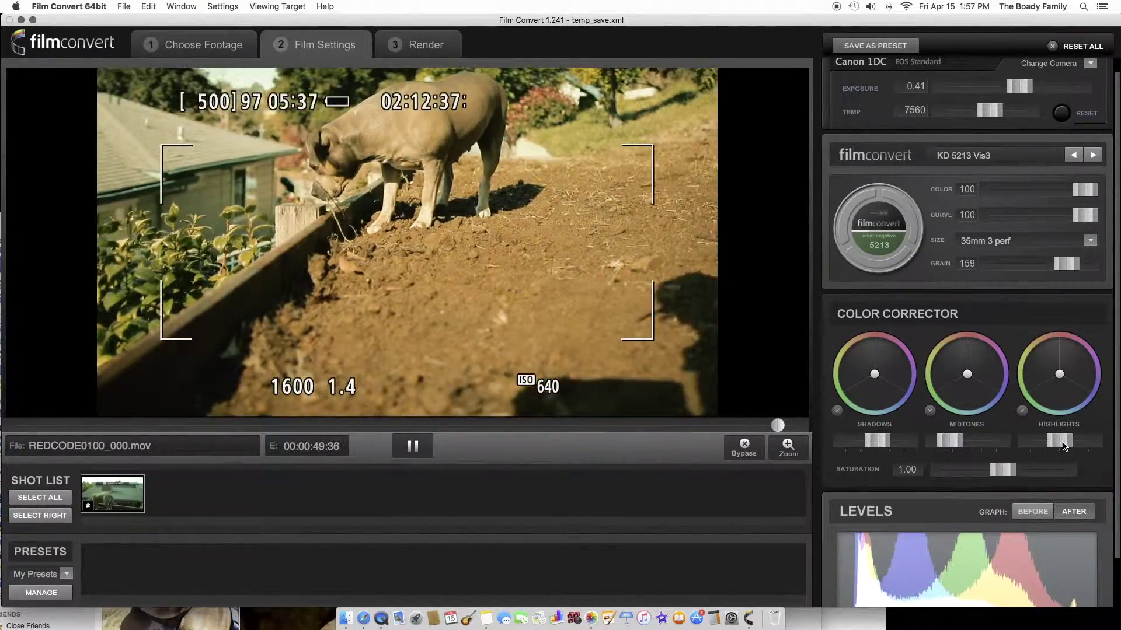
pyautogui.moveTo(1060, 442); pyautogui.dragTo(1069, 446)
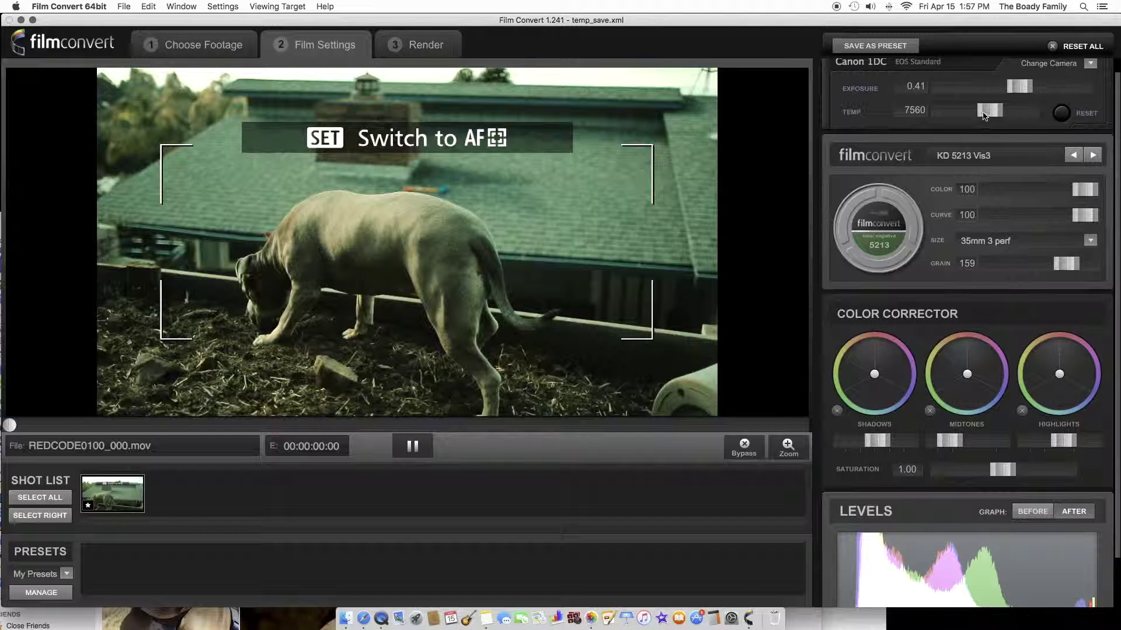
# Warm temperature to 8345, set exposure to 0.14, and tint midtones toward yellow-green.
pyautogui.moveTo(984, 115); pyautogui.dragTo(991, 114)
pyautogui.moveTo(9, 425); pyautogui.dragTo(54, 425)
pyautogui.click(424, 450)
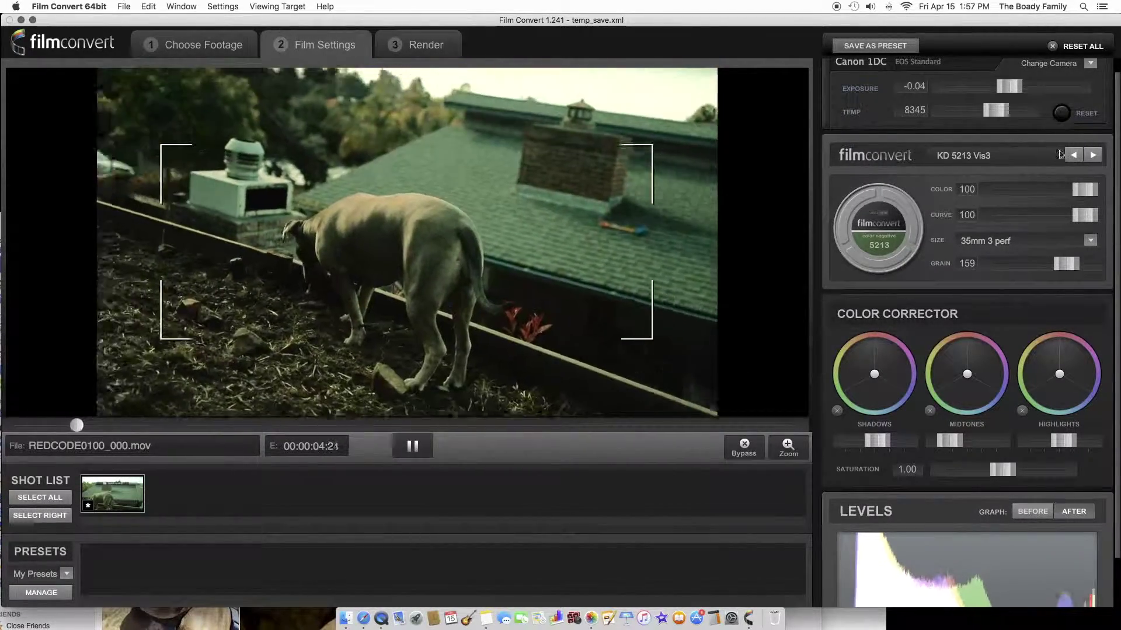
pyautogui.moveTo(1009, 86); pyautogui.dragTo(1013, 86)
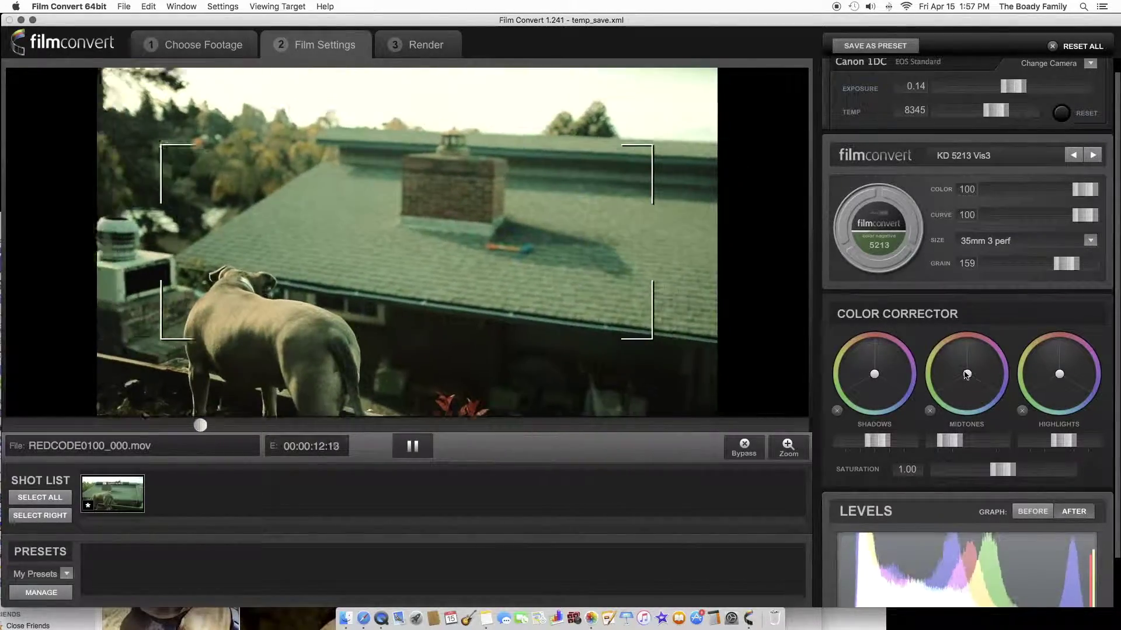
pyautogui.moveTo(967, 374)
pyautogui.mouseDown()
pyautogui.moveTo(943, 359)
pyautogui.moveTo(971, 382)
pyautogui.moveTo(946, 369)
pyautogui.moveTo(987, 371)
pyautogui.moveTo(979, 380)
pyautogui.mouseUp()
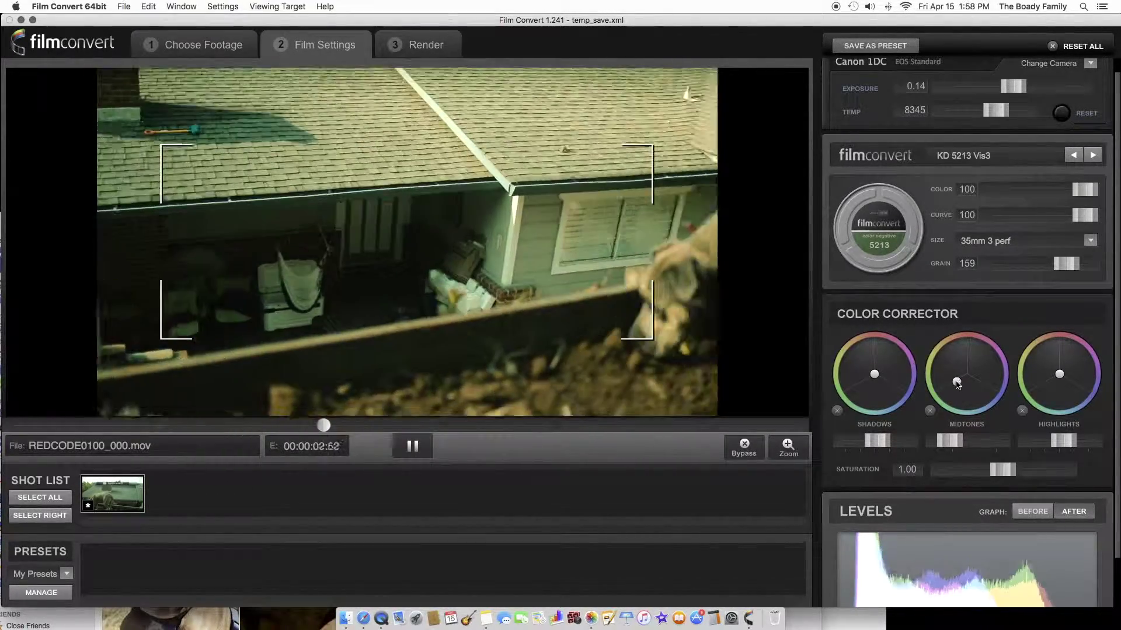
# Trial midtone and shadow colour tints, return them to neutral, and reveal the Levels sliders.
pyautogui.moveTo(957, 384); pyautogui.dragTo(953, 380)
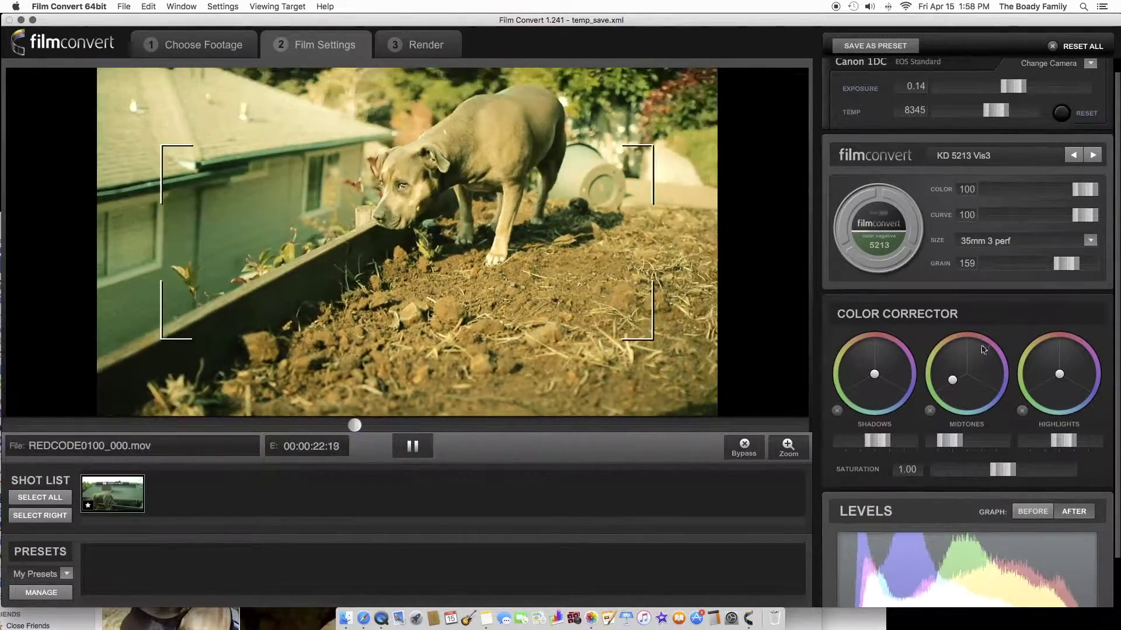
pyautogui.moveTo(952, 380); pyautogui.dragTo(967, 374)
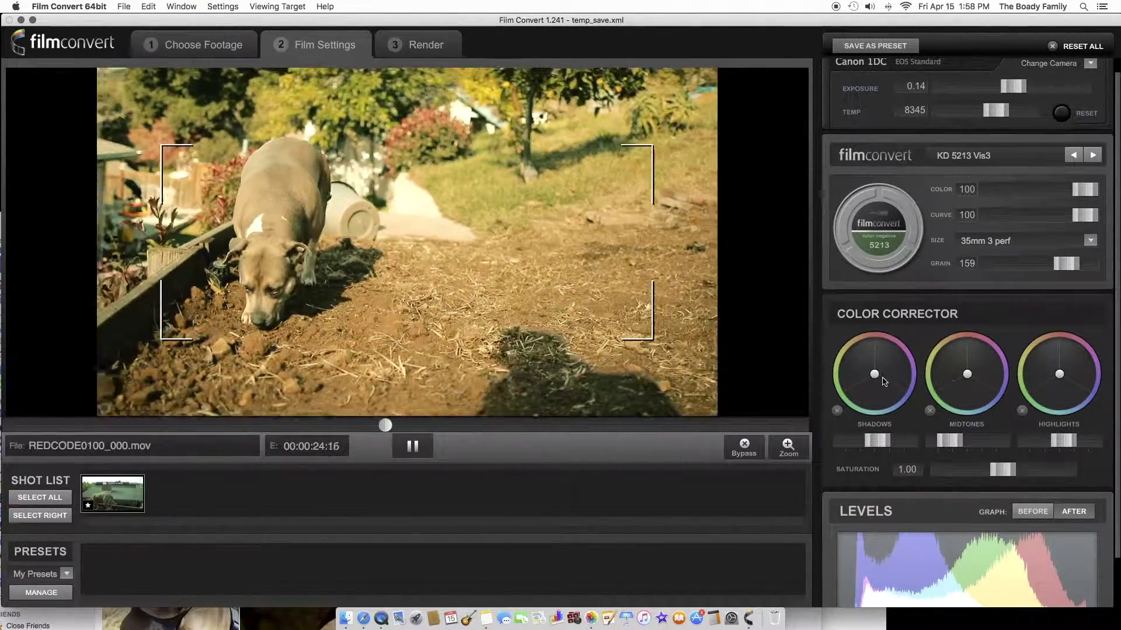
pyautogui.moveTo(875, 375)
pyautogui.mouseDown()
pyautogui.moveTo(857, 390)
pyautogui.moveTo(874, 375)
pyautogui.mouseUp()
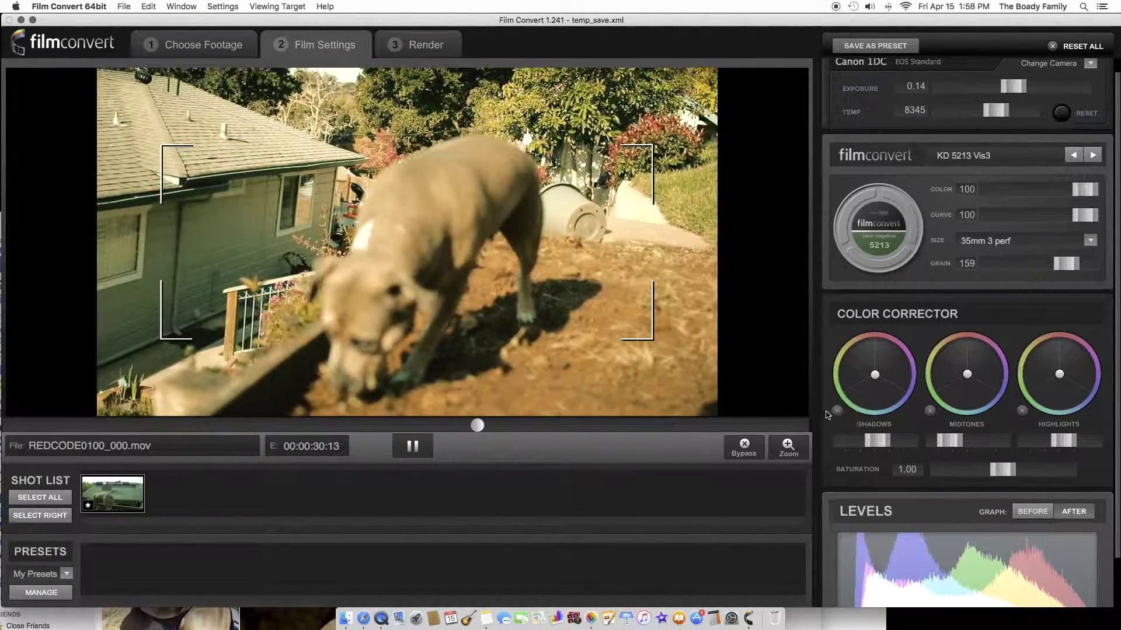
pyautogui.scroll(-1, 1027, 502)
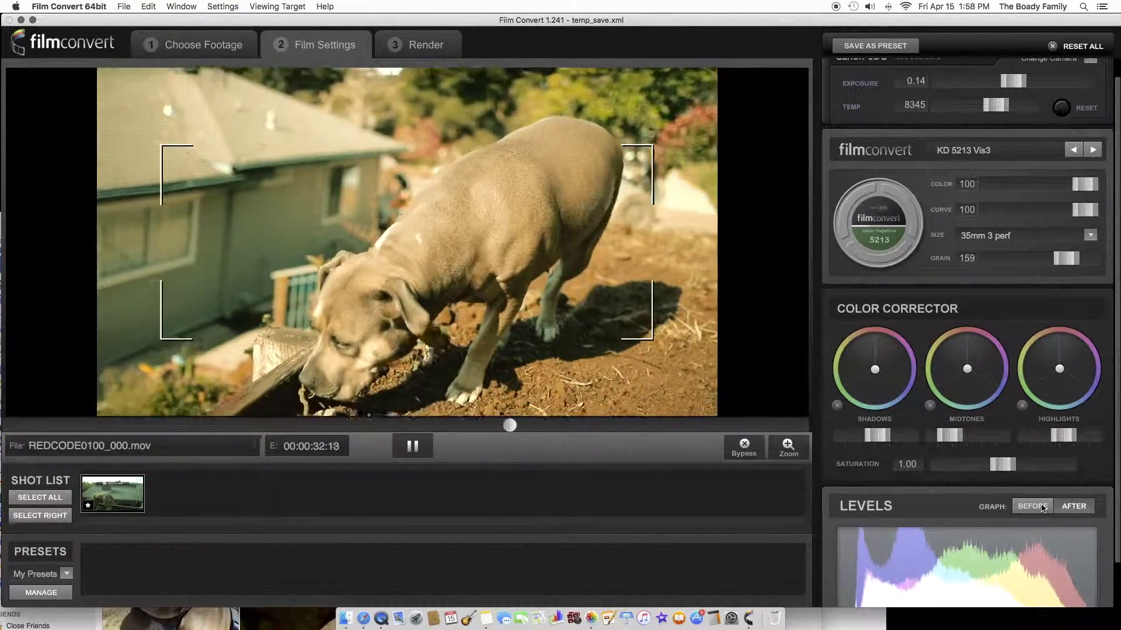
pyautogui.scroll(-5, 1051, 530)
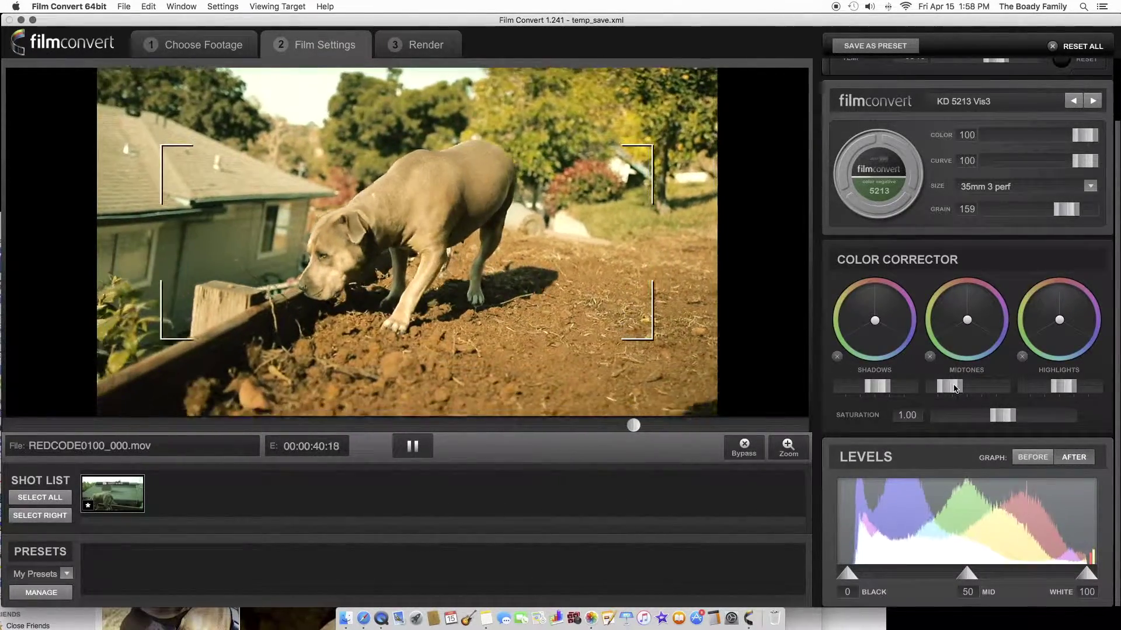
# Nudge the midtone level up, set the Levels mid point to 52, and show the After histogram.
pyautogui.moveTo(955, 388); pyautogui.dragTo(969, 389)
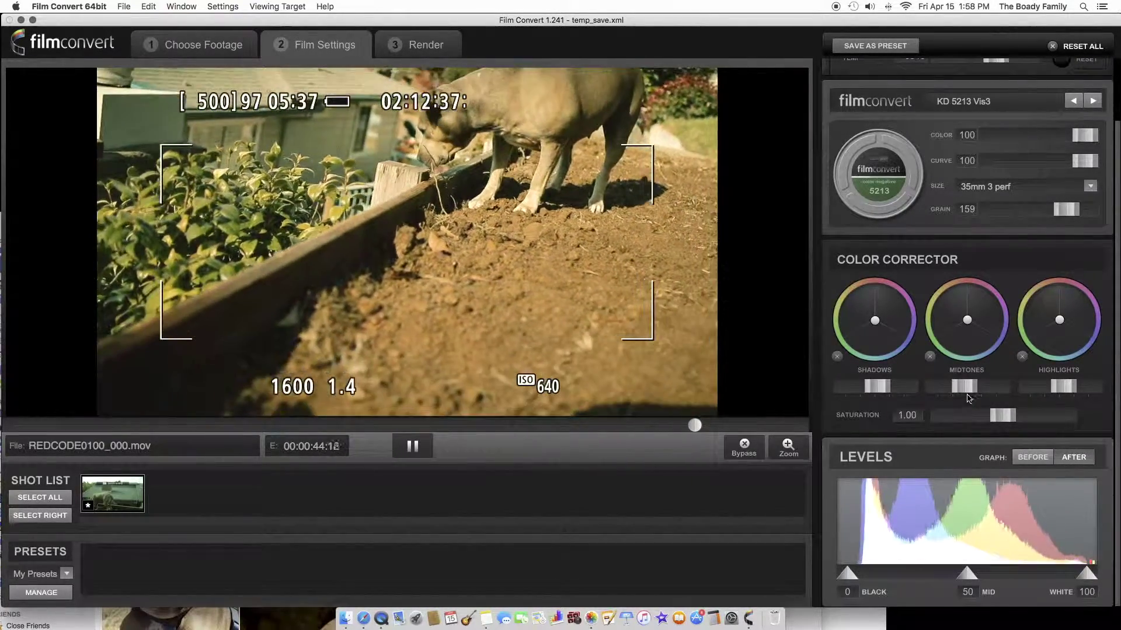
pyautogui.click(969, 399)
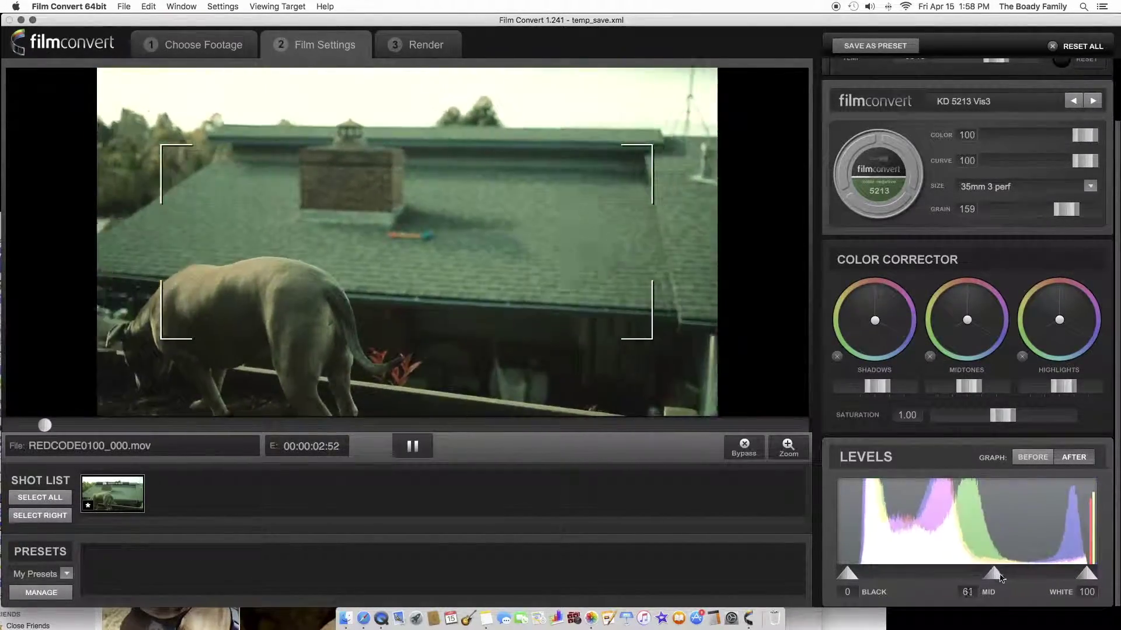
pyautogui.moveTo(966, 574)
pyautogui.mouseDown()
pyautogui.moveTo(924, 577)
pyautogui.moveTo(972, 575)
pyautogui.mouseUp()
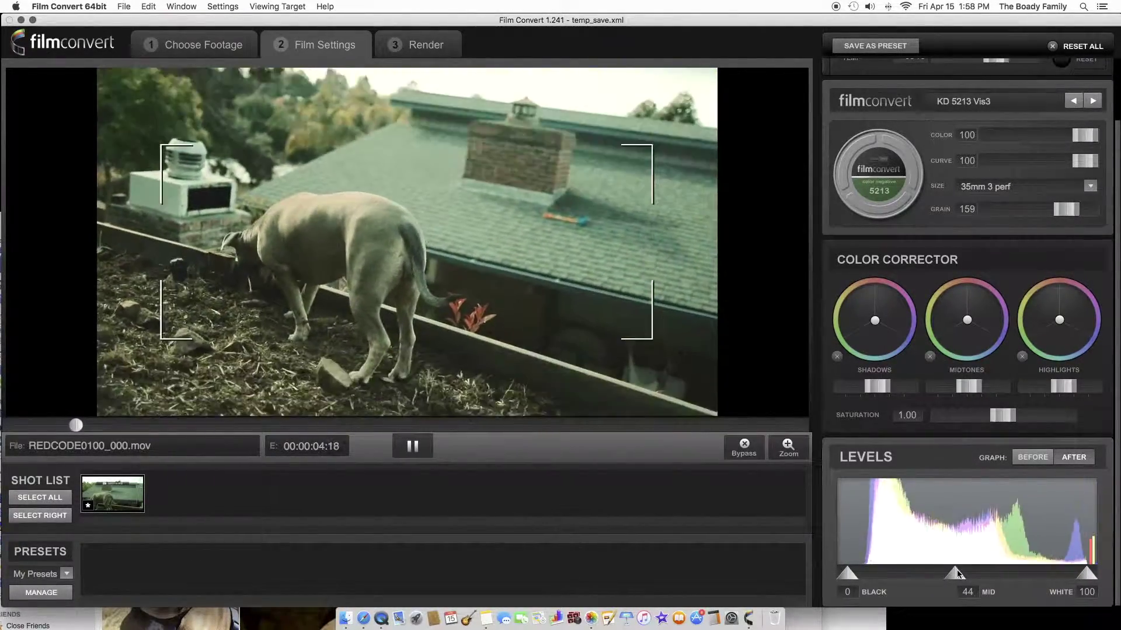
pyautogui.click(1072, 458)
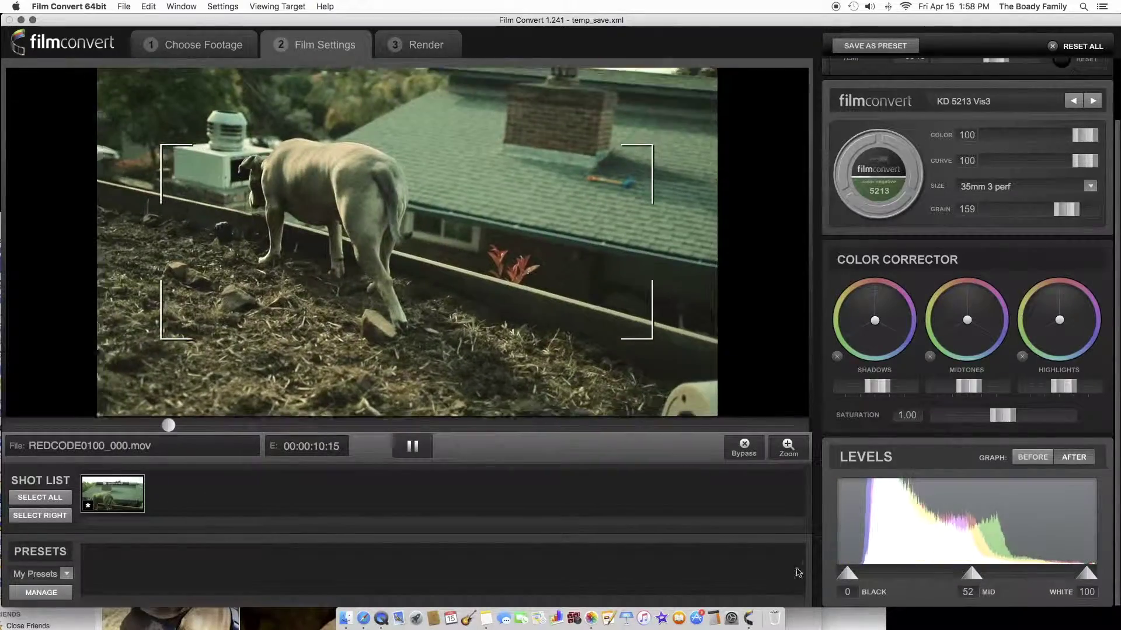
# Set exposure to -0.34, temperature to 8768, film colour to 78 and curve to 42.
pyautogui.scroll(1, 1019, 114)
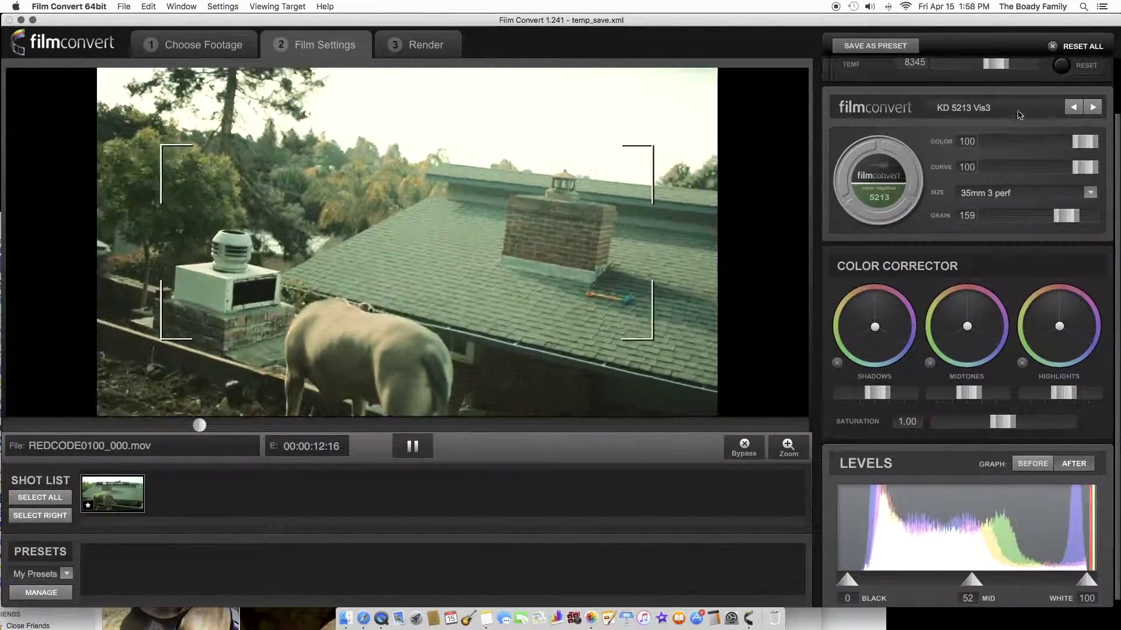
pyautogui.scroll(2, 1019, 114)
pyautogui.moveTo(995, 75)
pyautogui.mouseDown()
pyautogui.moveTo(980, 76)
pyautogui.moveTo(1048, 82)
pyautogui.moveTo(1014, 86)
pyautogui.moveTo(1002, 111)
pyautogui.moveTo(996, 95)
pyautogui.moveTo(1006, 93)
pyautogui.mouseUp()
pyautogui.scroll(3, 1013, 88)
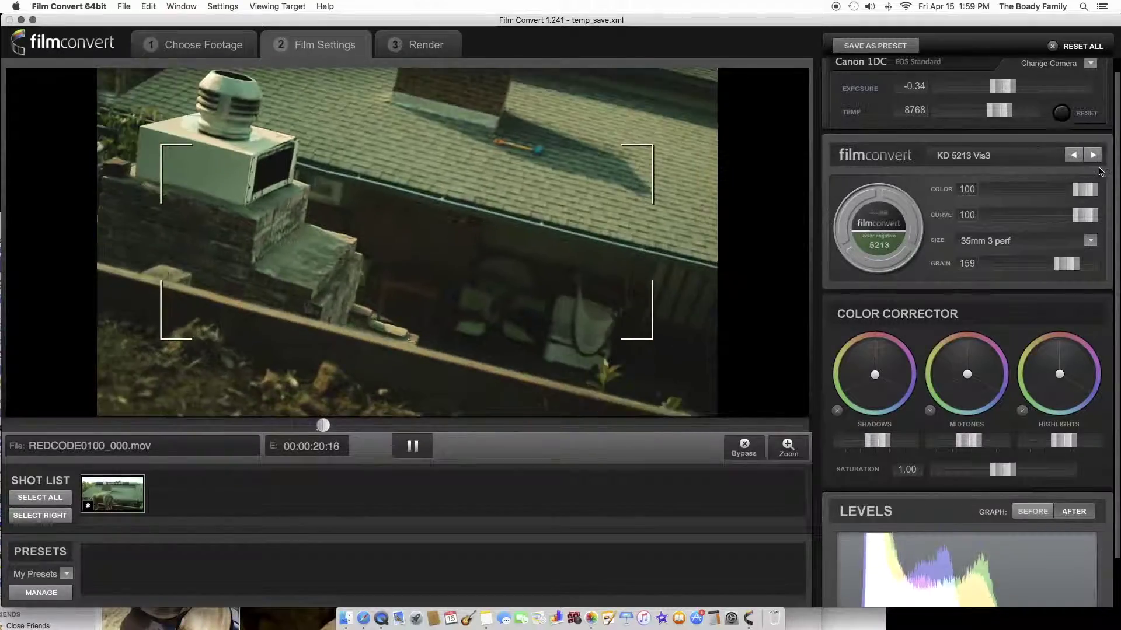
pyautogui.moveTo(1084, 190); pyautogui.dragTo(1048, 221)
# Switch the film size to 35mm Academy, then pause the clip at 00:00:23:07 and zoom the preview.
pyautogui.click(1090, 241)
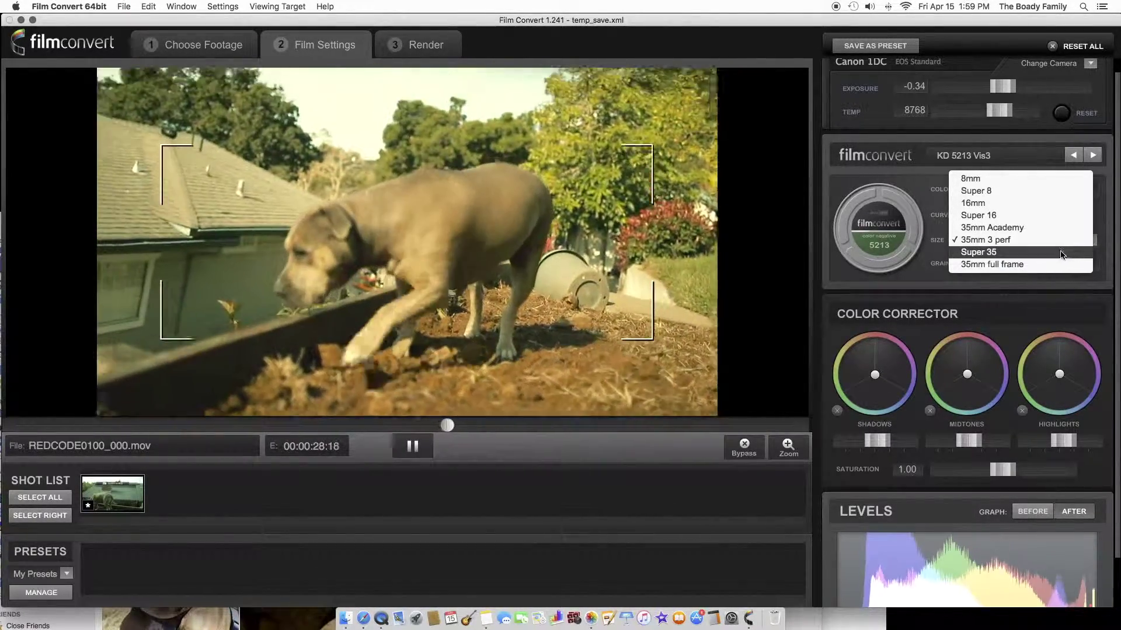
pyautogui.click(990, 228)
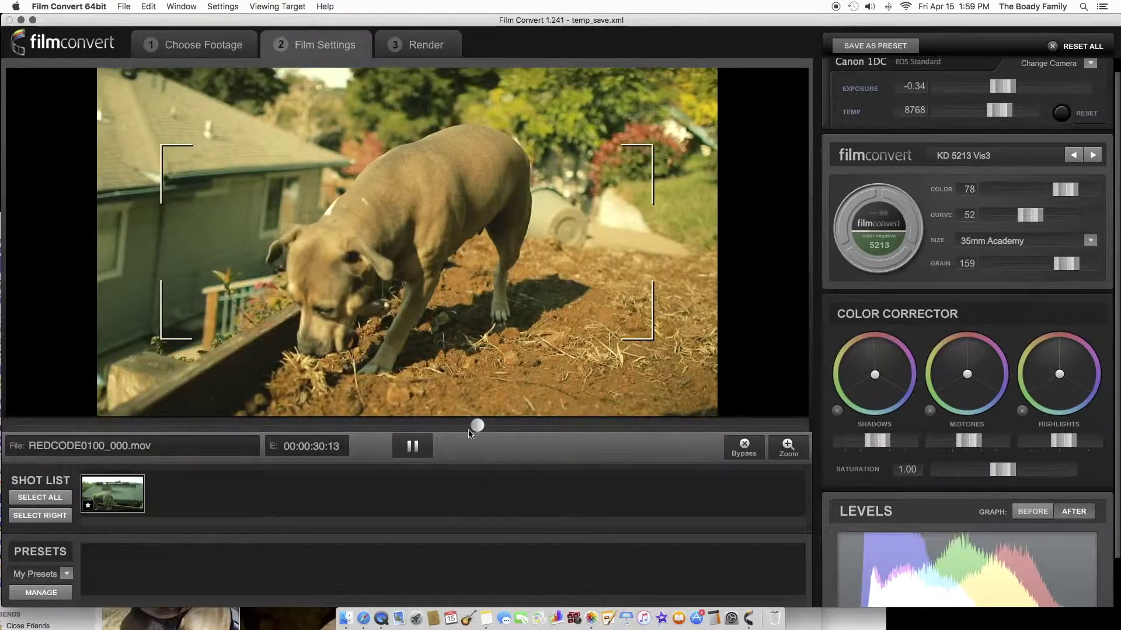
pyautogui.click(415, 445)
pyautogui.click(368, 426)
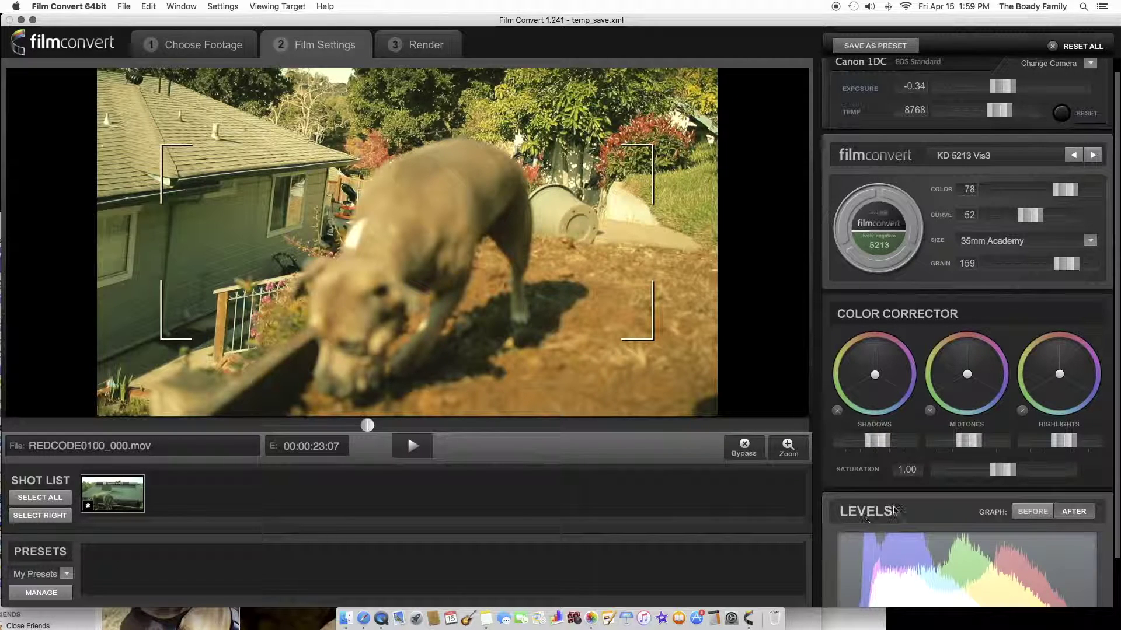
pyautogui.scroll(-1, 1007, 544)
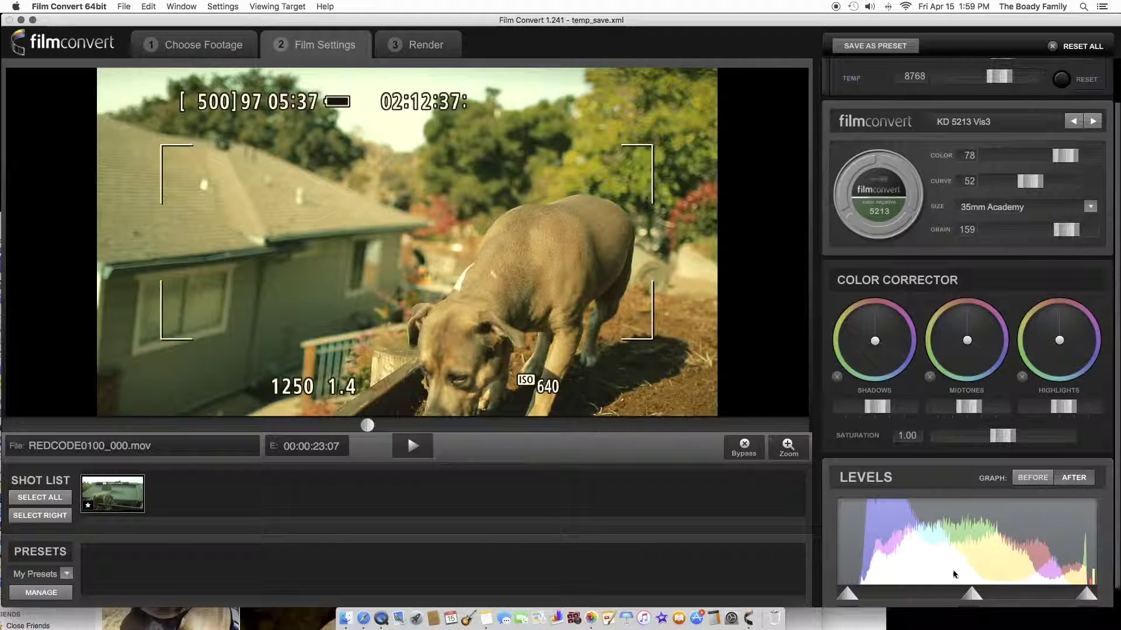
pyautogui.click(789, 449)
# Inspect the zoomed-in dog while lowering film grain from 159 to 150, then return to full frame.
pyautogui.moveTo(722, 364); pyautogui.dragTo(396, 204)
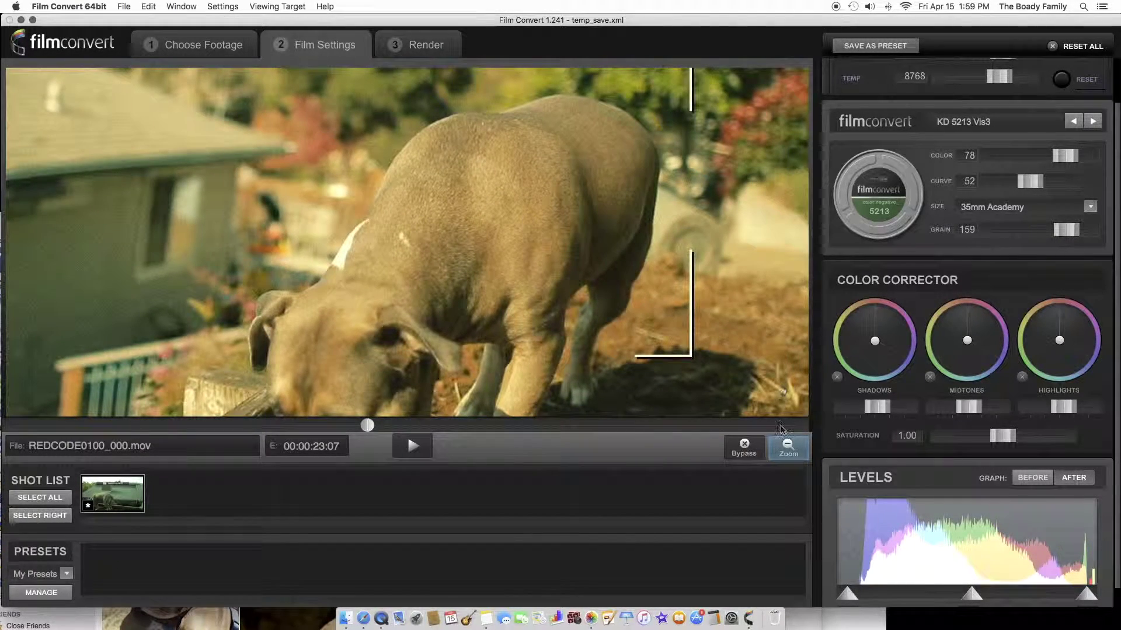
pyautogui.click(788, 446)
pyautogui.click(788, 446)
pyautogui.moveTo(470, 286); pyautogui.dragTo(514, 220)
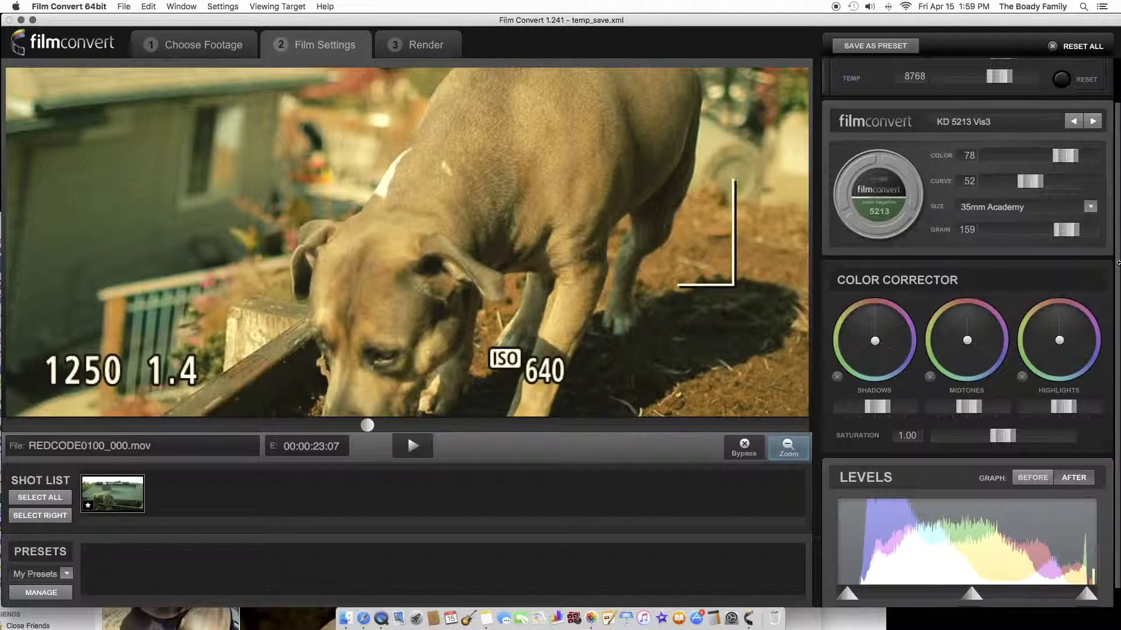
pyautogui.moveTo(1079, 236); pyautogui.dragTo(1119, 246)
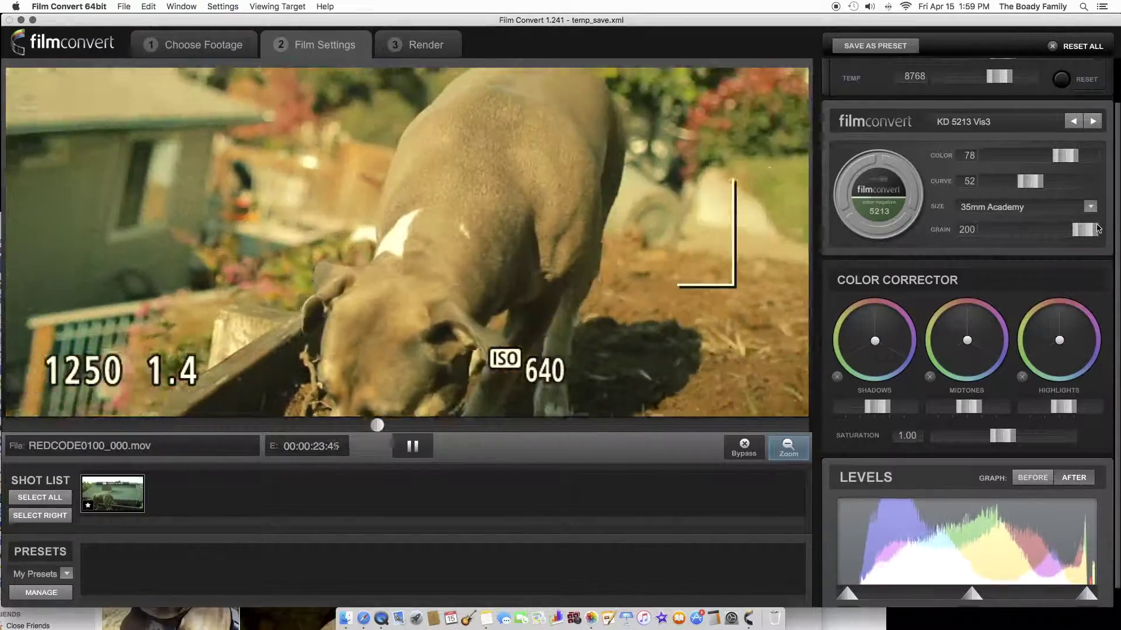
pyautogui.moveTo(1088, 232); pyautogui.dragTo(1078, 234)
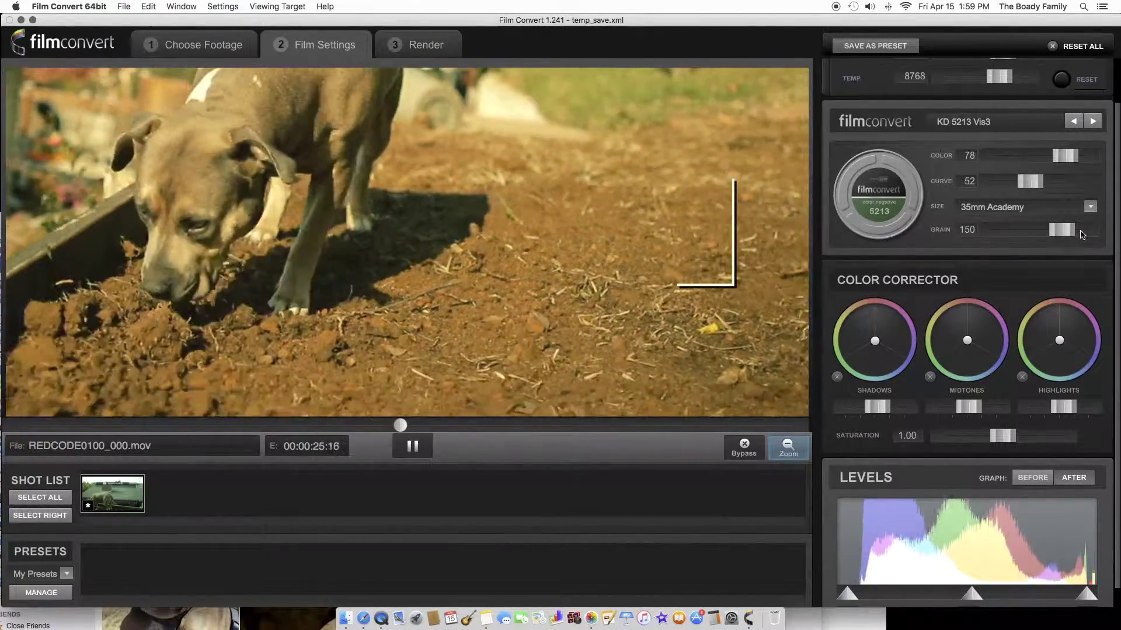
pyautogui.scroll(-1, 965, 217)
pyautogui.scroll(3, 966, 218)
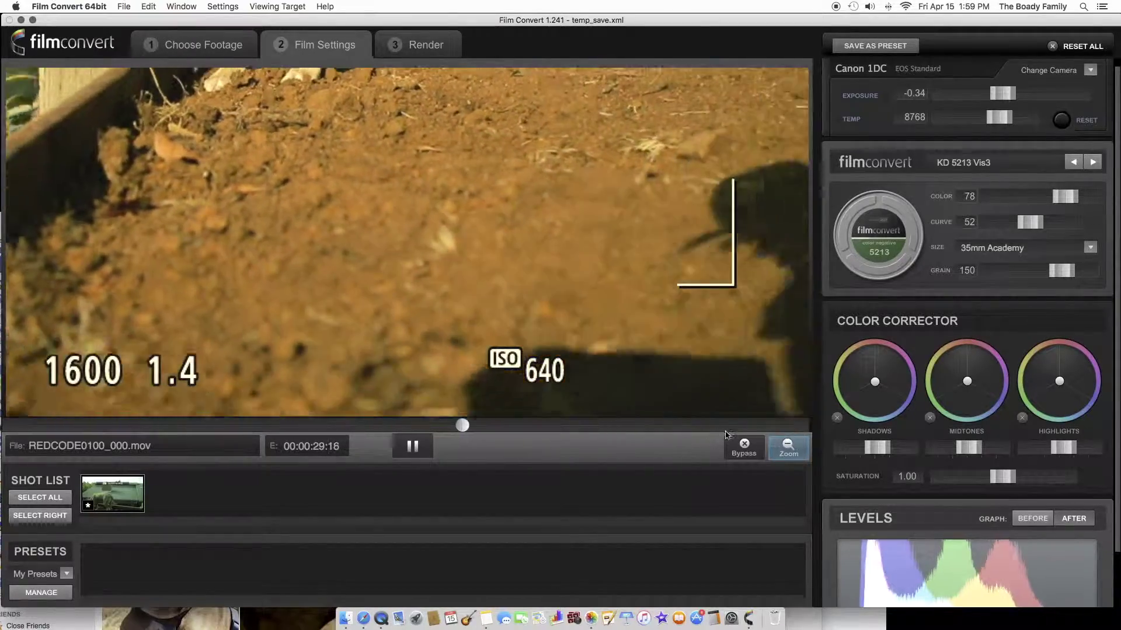
pyautogui.press('XF86AudioRaiseVolume')
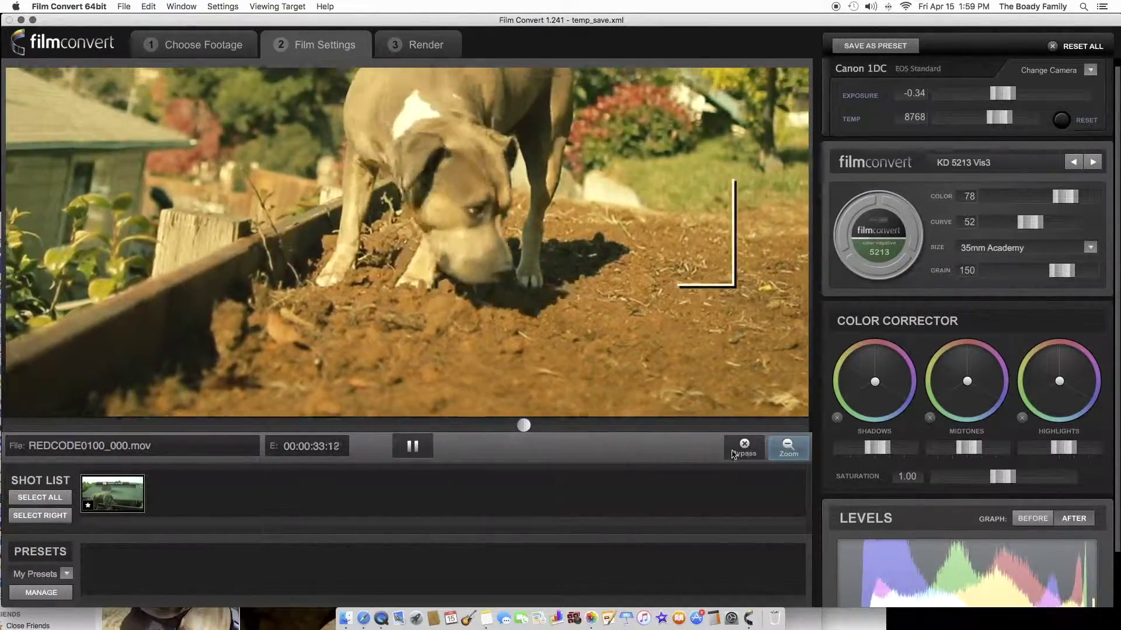
pyautogui.click(788, 448)
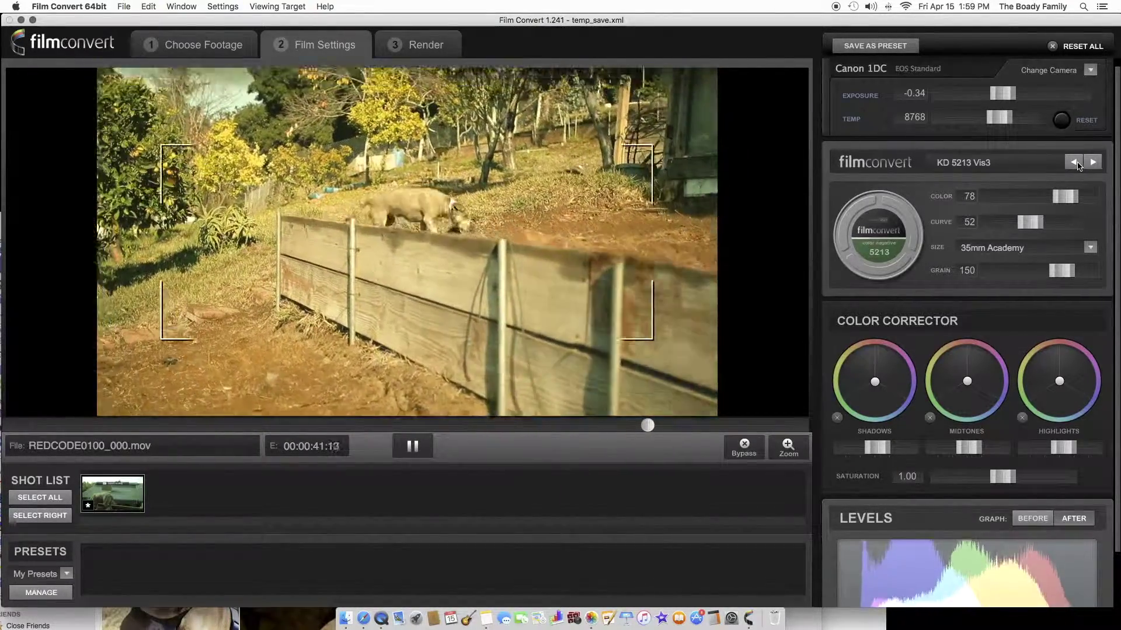
# Darken exposure to -0.54, nudge grain to 152 and set the curve to 47.
pyautogui.moveTo(1002, 93); pyautogui.dragTo(997, 93)
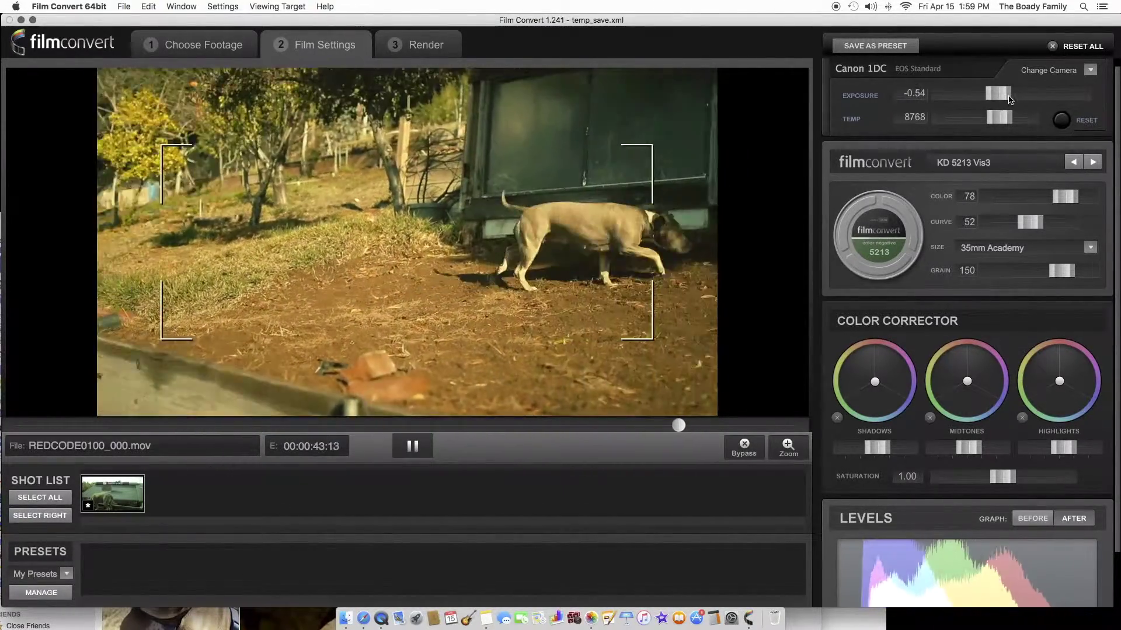
pyautogui.moveTo(1062, 271); pyautogui.dragTo(1062, 270)
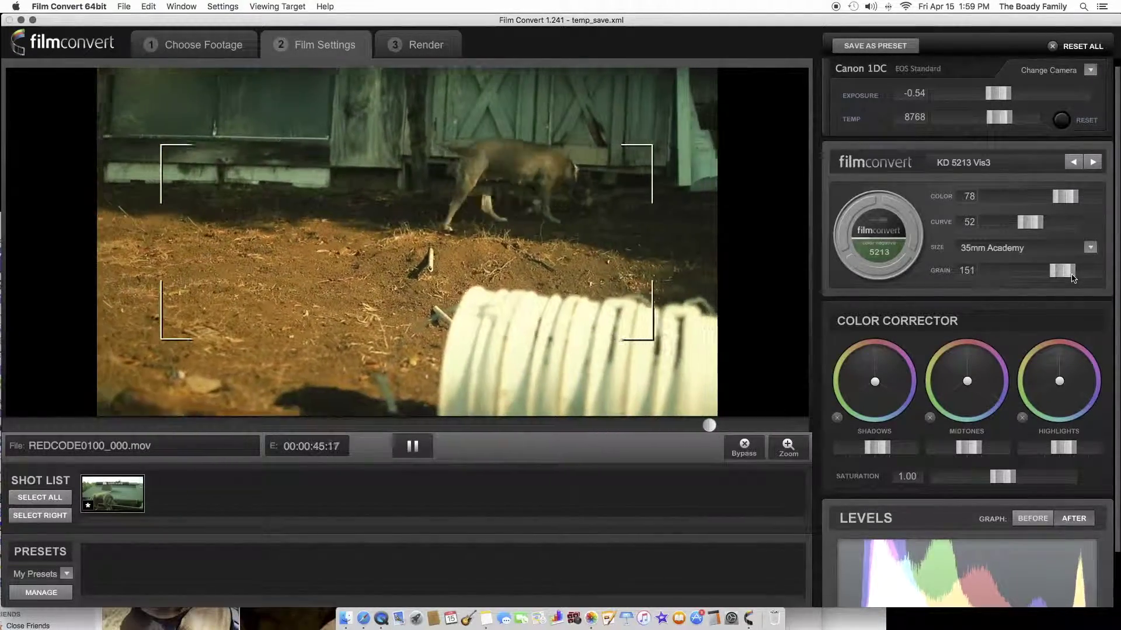
pyautogui.moveTo(1033, 221); pyautogui.dragTo(1062, 202)
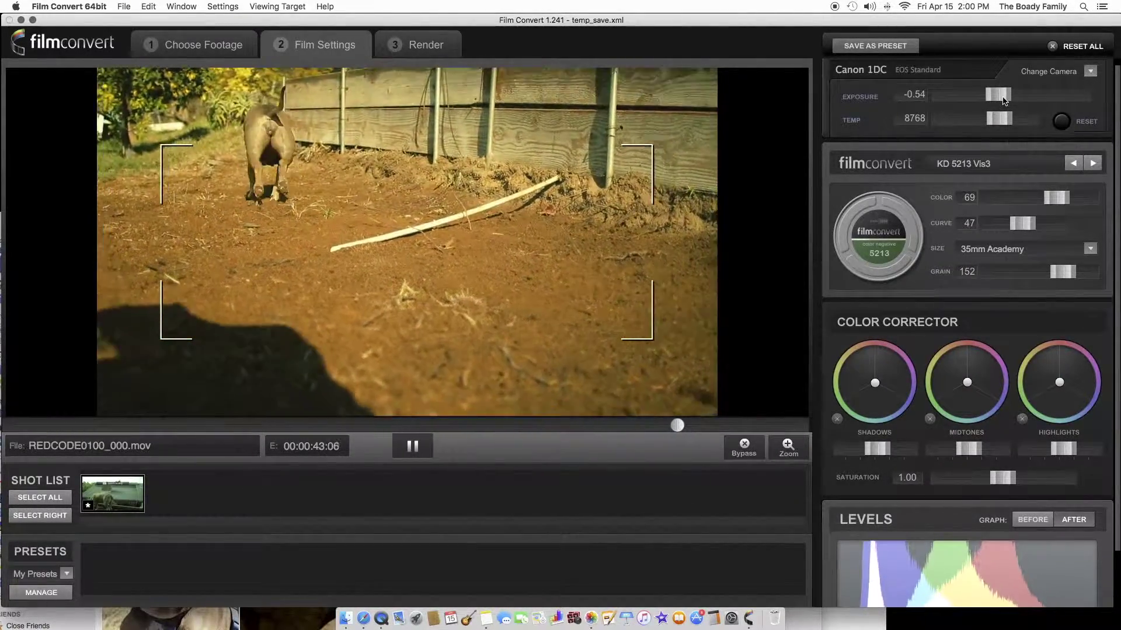
# Darken the clip further by lowering the exposure to -0.74.
pyautogui.moveTo(1020, 102); pyautogui.dragTo(1001, 107)
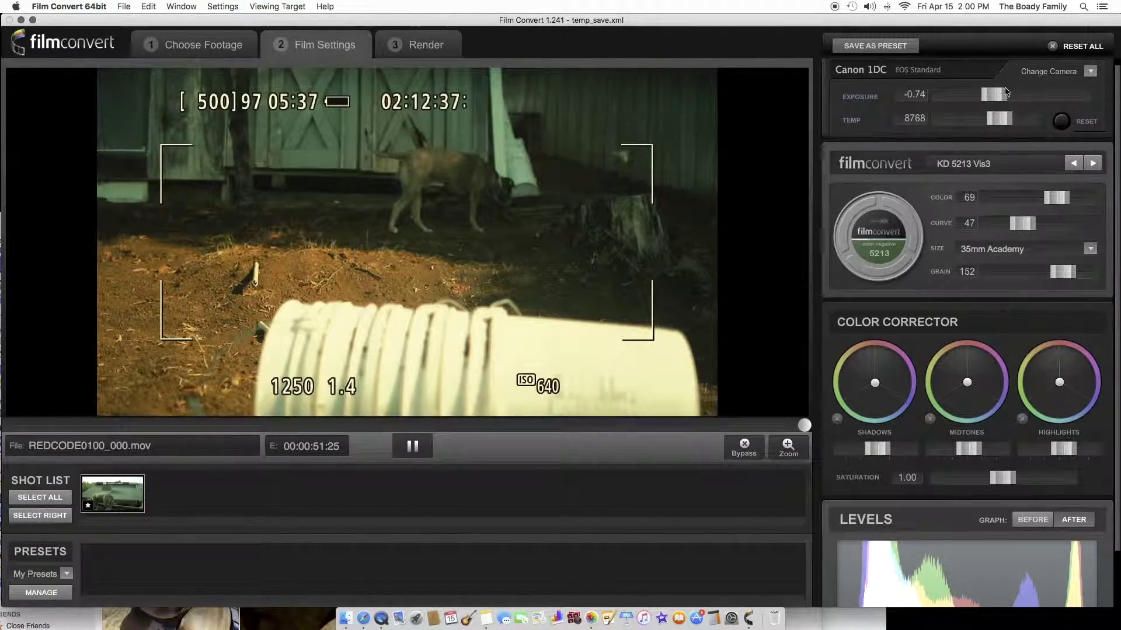
# Brighten the clip by bringing exposure back from -0.74 to -0.29.
pyautogui.moveTo(1005, 100); pyautogui.dragTo(1031, 103)
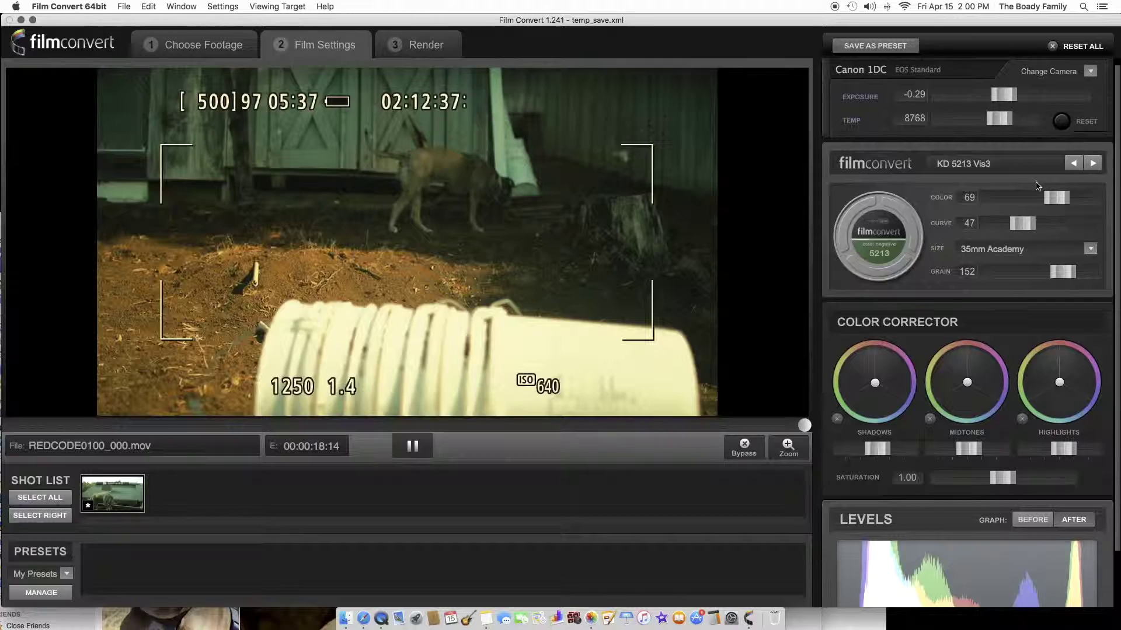
# Try the KD TMx 100 black-and-white stock, then step forward through the following stocks.
pyautogui.click(1066, 168)
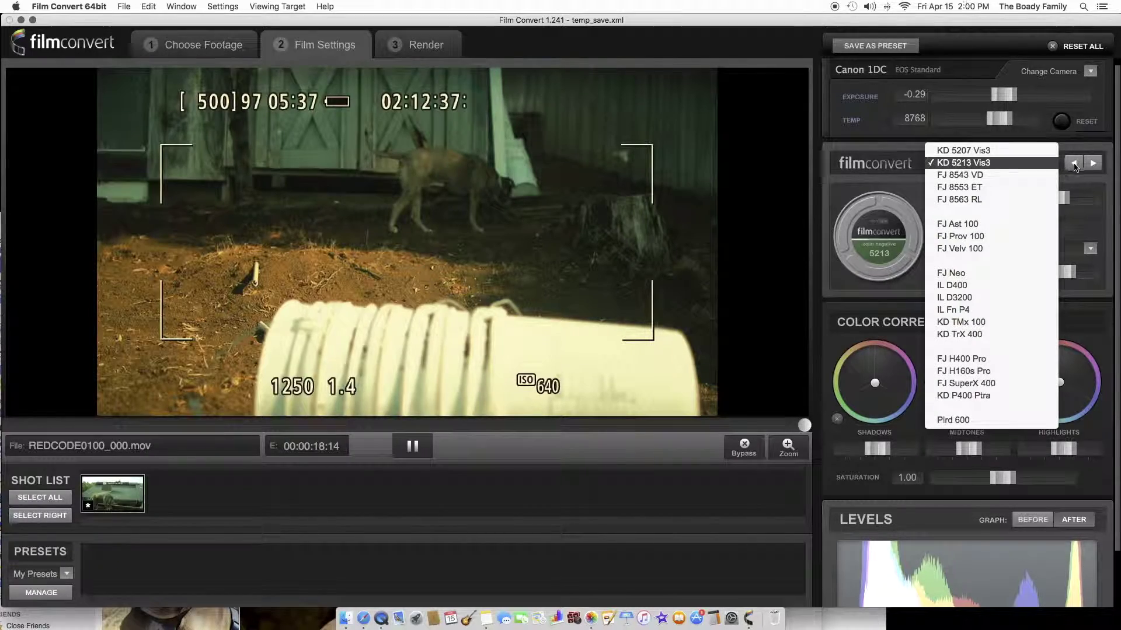
pyautogui.click(960, 321)
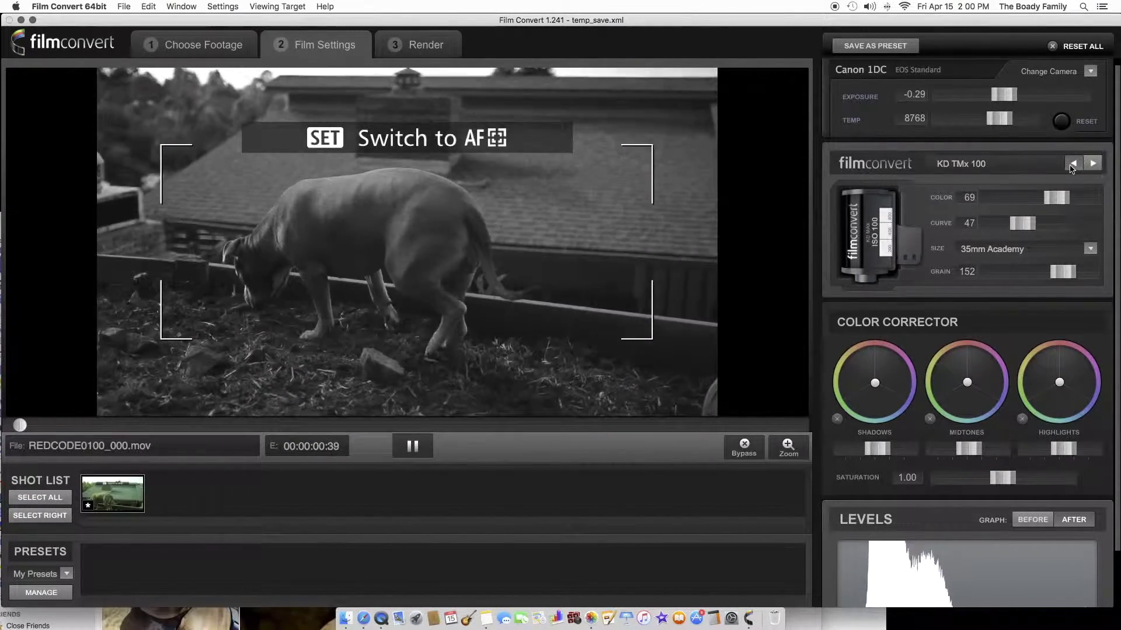
pyautogui.click(1073, 166)
pyautogui.click(1101, 167)
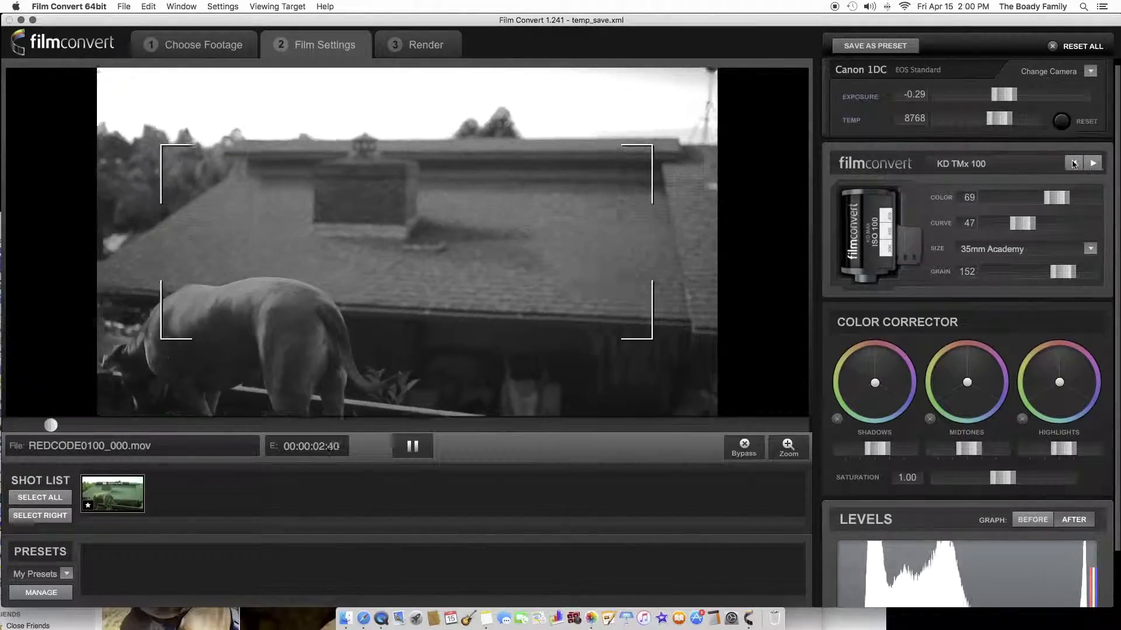
pyautogui.click(1099, 165)
pyautogui.click(1100, 166)
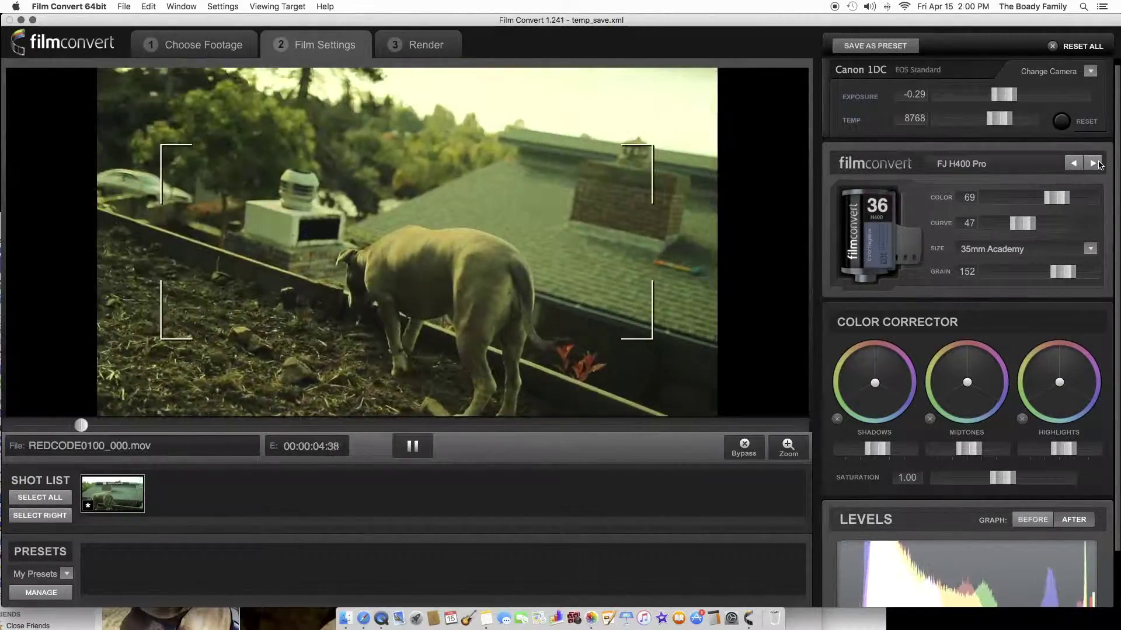
pyautogui.click(1100, 166)
# Step back through the stocks to settle on FJ Velv 100 and adjust its exposure.
pyautogui.click(1074, 164)
pyautogui.click(1076, 164)
pyautogui.click(1075, 164)
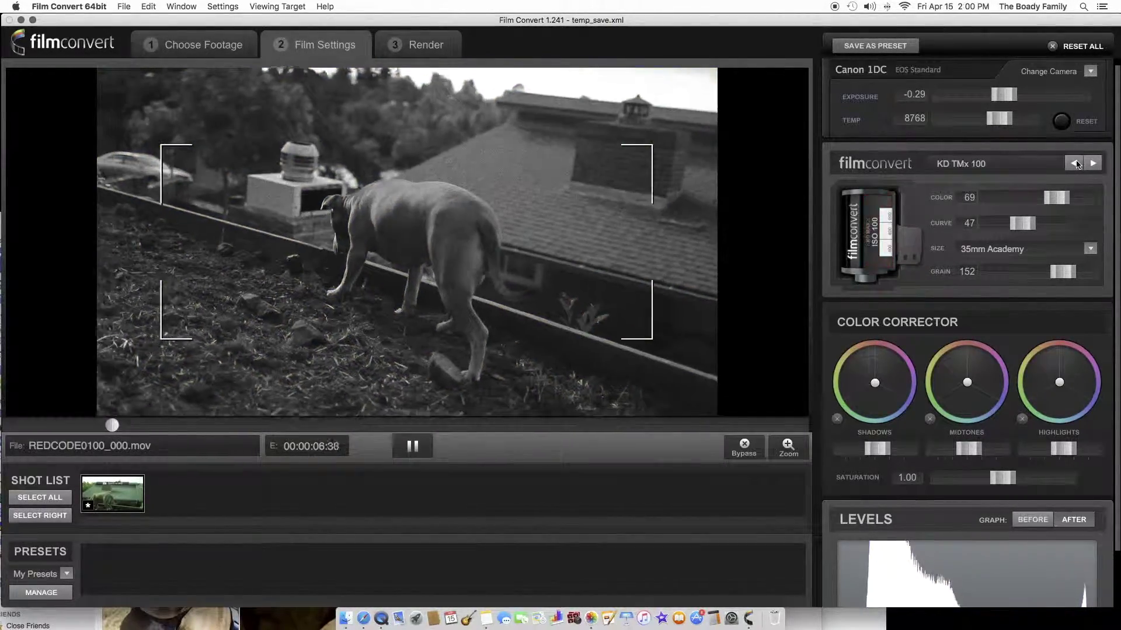
pyautogui.click(1077, 164)
pyautogui.click(1076, 164)
pyautogui.click(1076, 164)
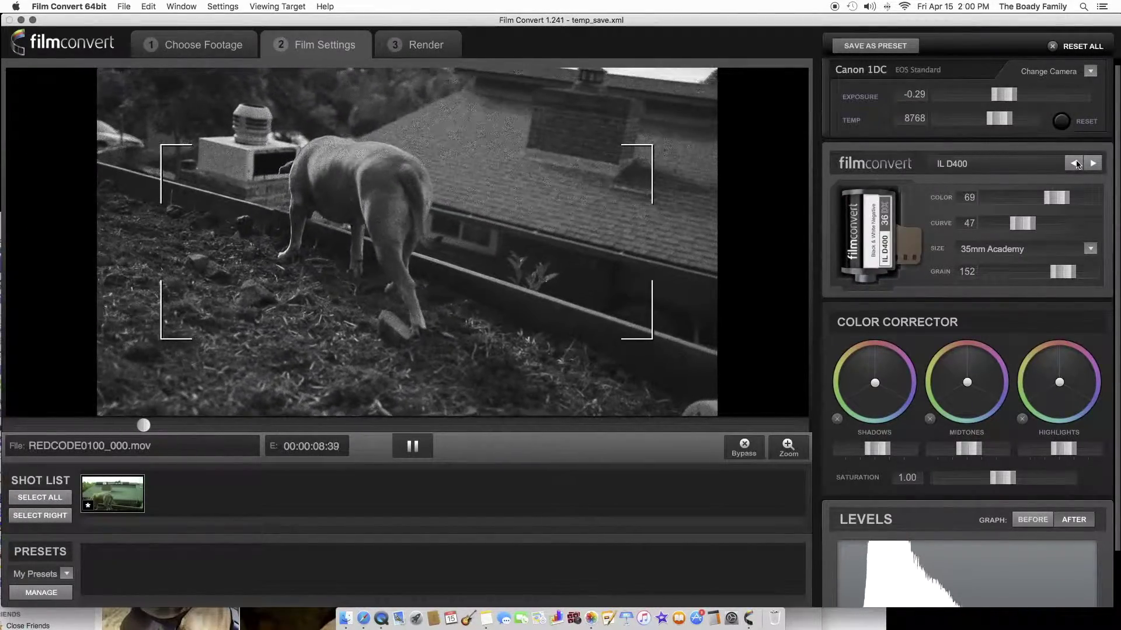
pyautogui.click(1076, 164)
pyautogui.click(1076, 164)
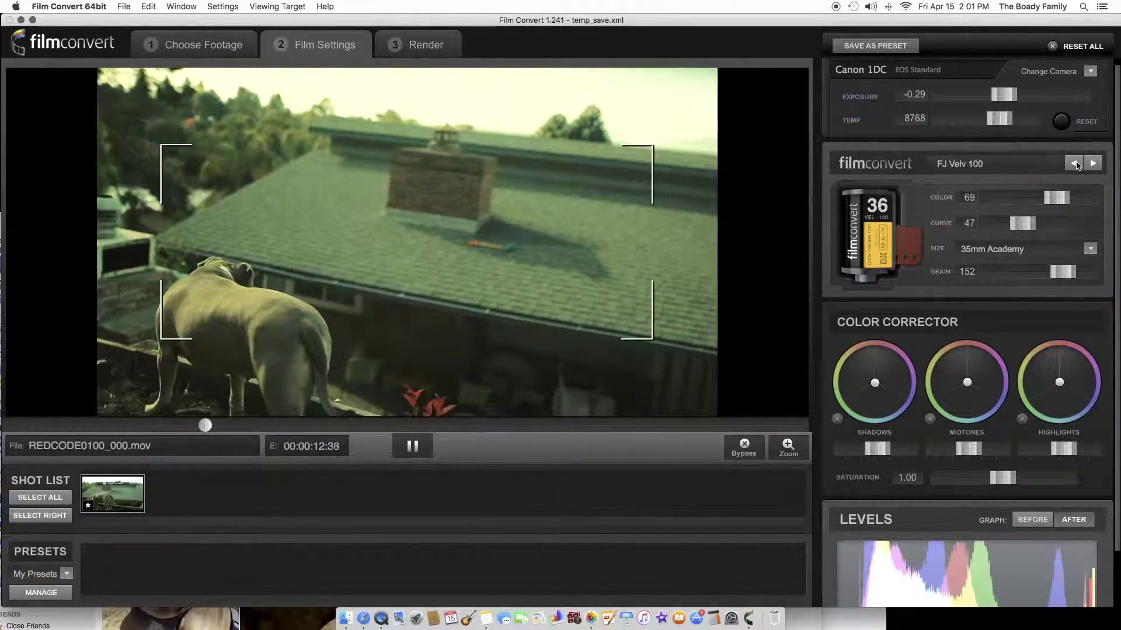
pyautogui.moveTo(1004, 95)
pyautogui.mouseDown()
pyautogui.moveTo(1019, 105)
pyautogui.moveTo(1002, 114)
pyautogui.mouseUp()
# Raise the grain to 178, replay an earlier part of the clip and pause it.
pyautogui.moveTo(1057, 268); pyautogui.dragTo(1067, 276)
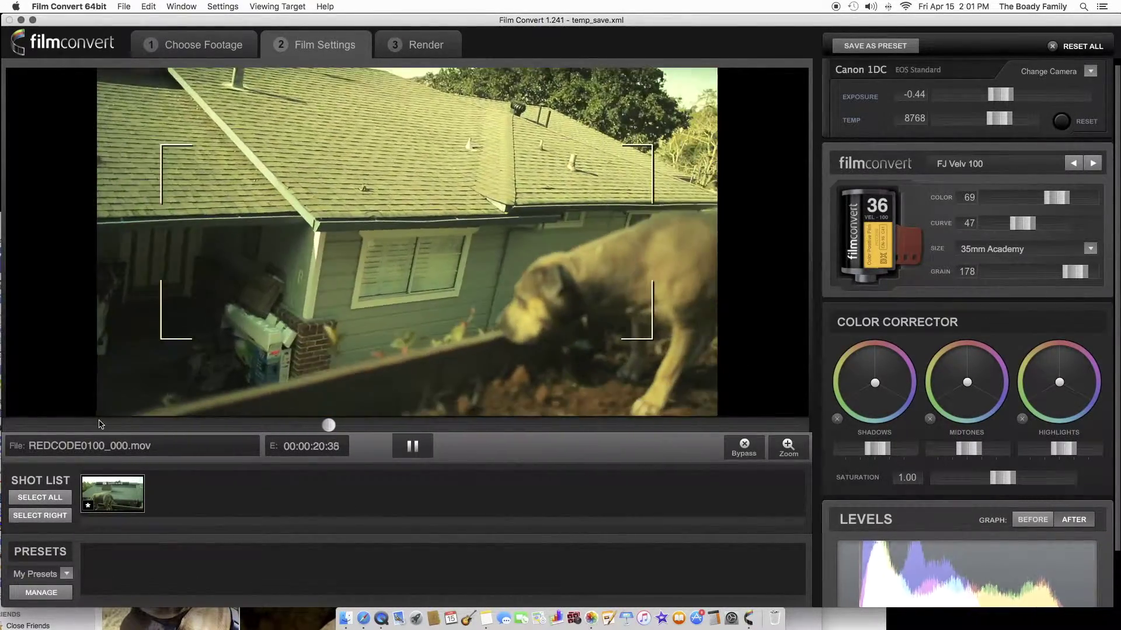
pyautogui.click(94, 426)
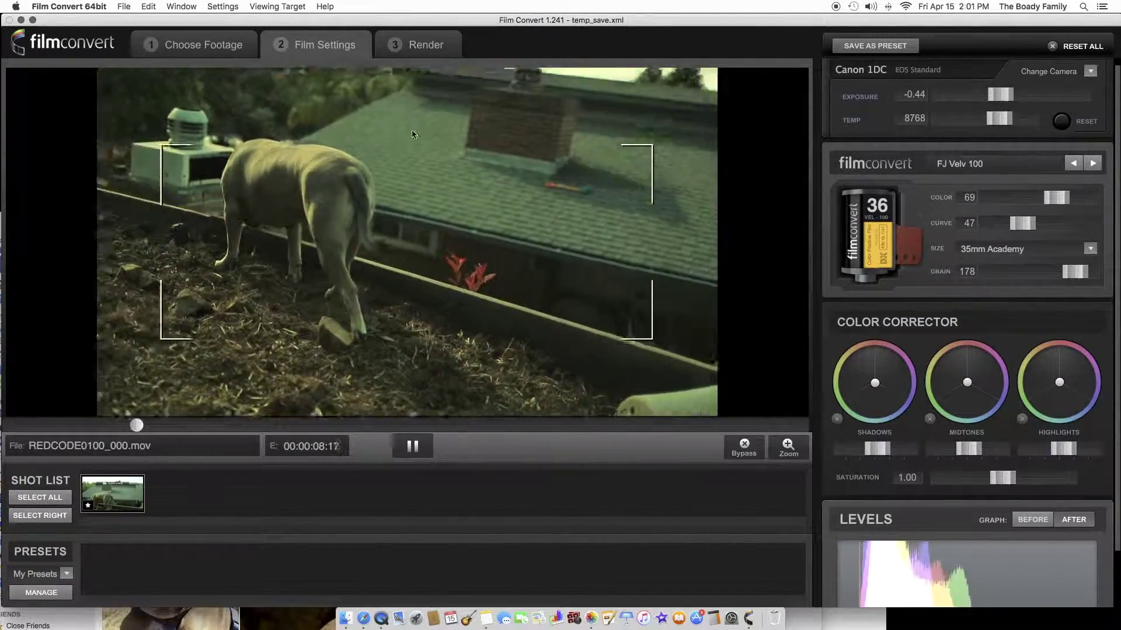
pyautogui.press('space')
pyautogui.click(225, 6)
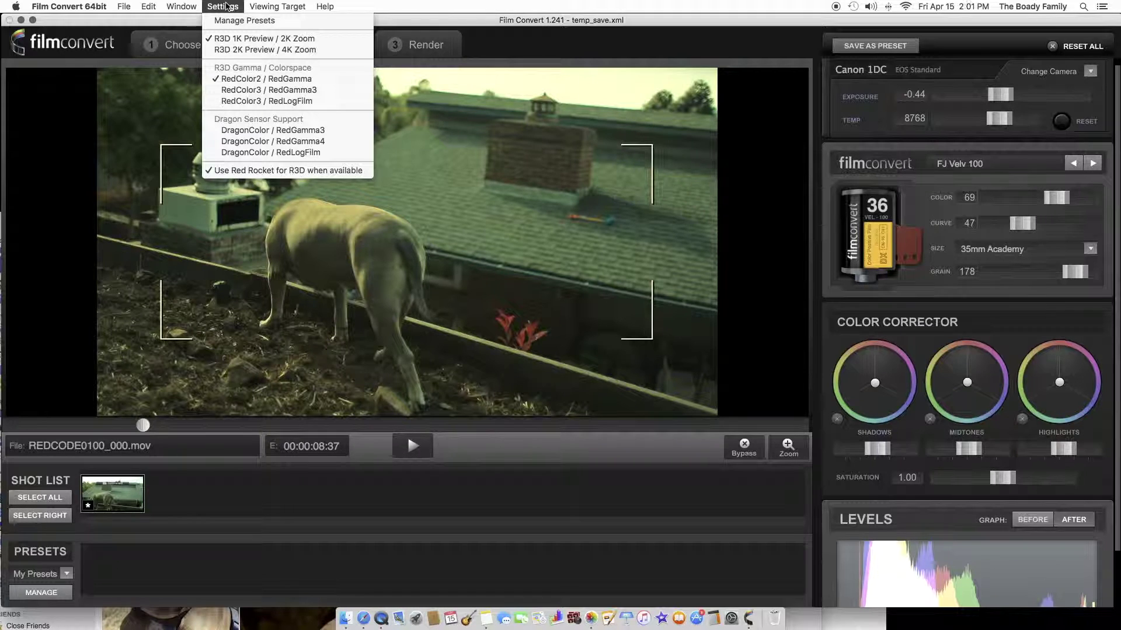
# Set R3D preview to 2K Preview / 4K Zoom and switch RED decoding to a DragonColor option.
pyautogui.click(254, 51)
pyautogui.click(266, 5)
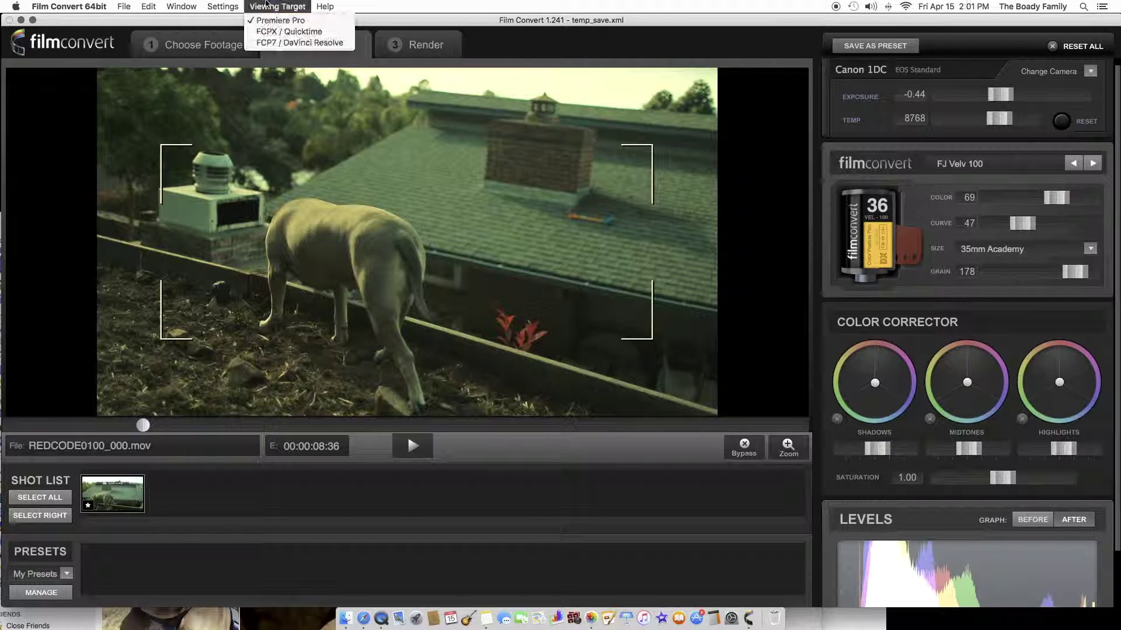
pyautogui.moveTo(223, 7)
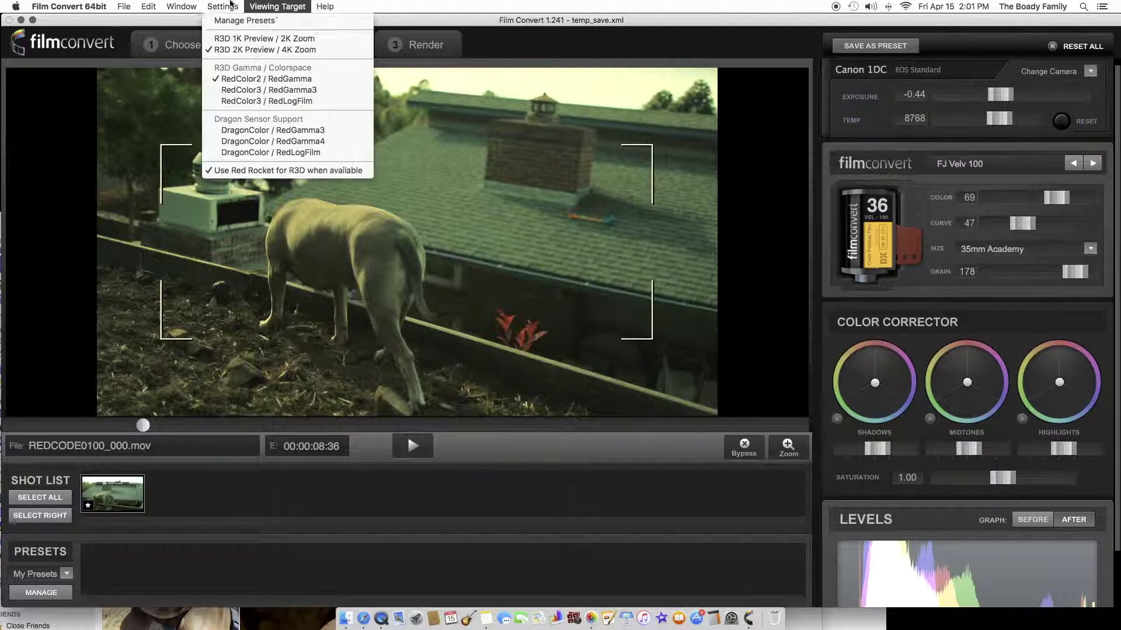
pyautogui.click(262, 38)
pyautogui.click(222, 7)
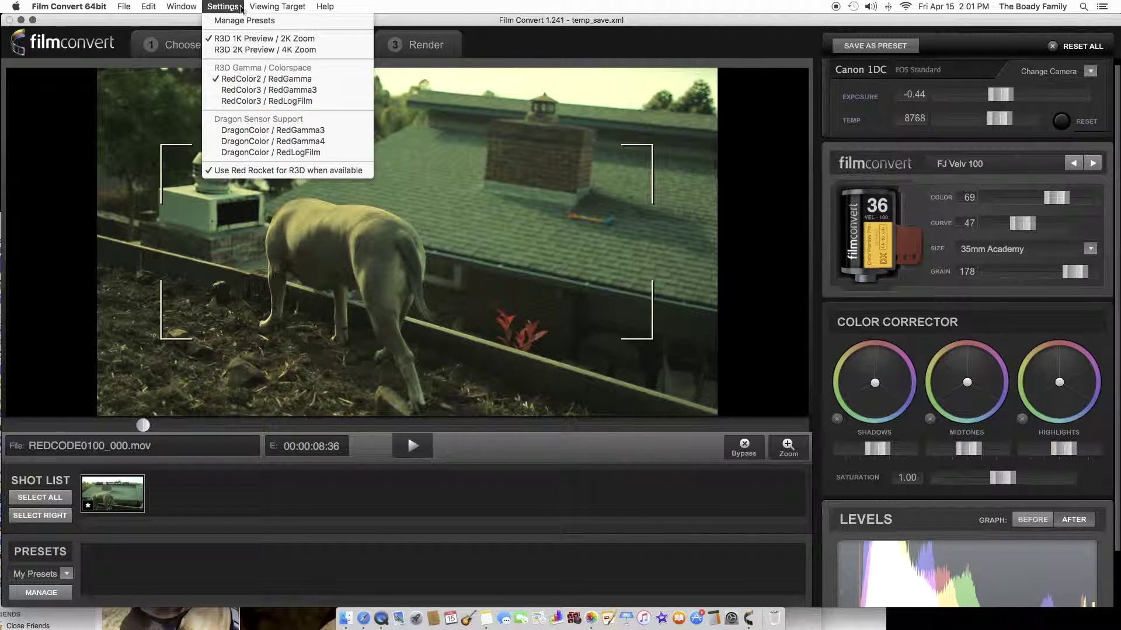
pyautogui.moveTo(252, 26)
pyautogui.moveTo(223, 7)
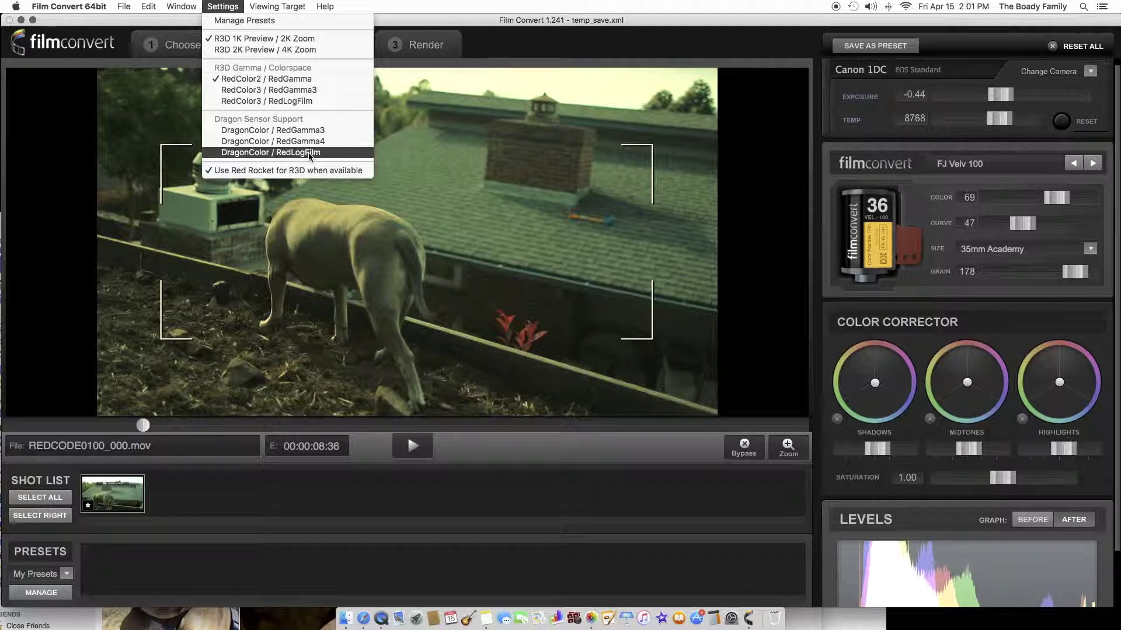
pyautogui.click(337, 130)
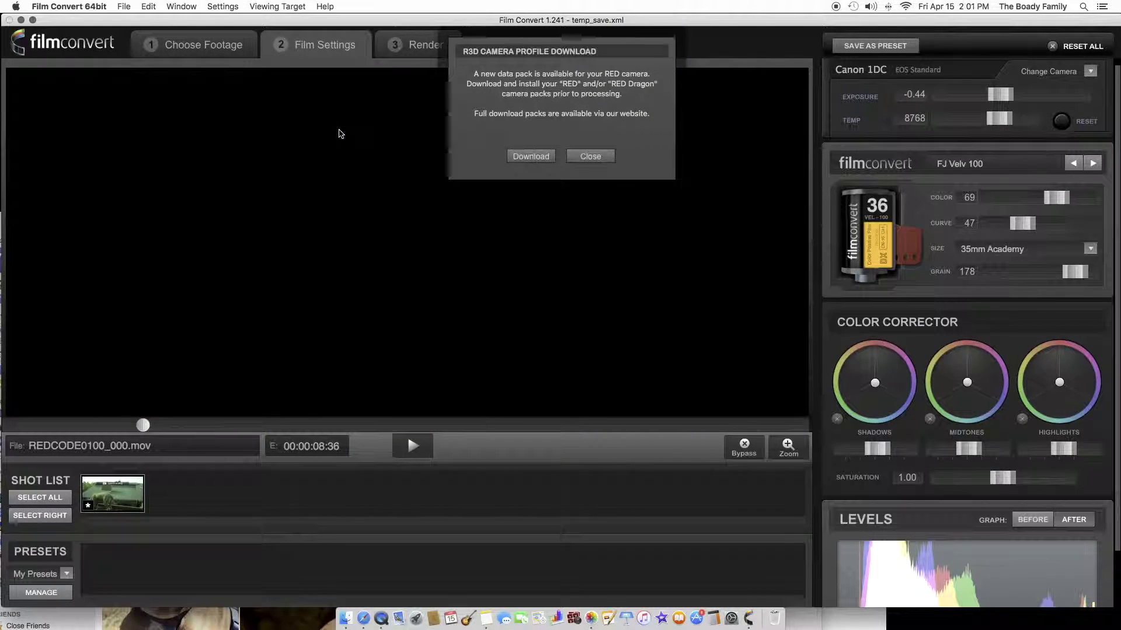
# Switch RED decoding to RedColor3 / RedLogFilm, dismiss the download notice and pause at 00:00:10:52.
pyautogui.click(591, 156)
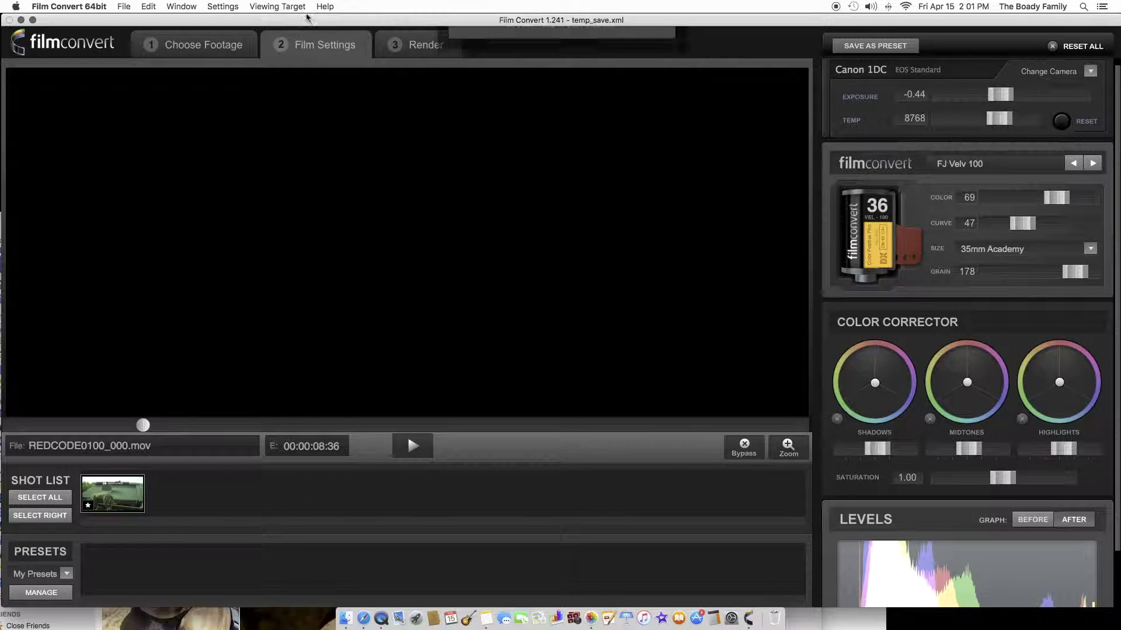
pyautogui.click(222, 6)
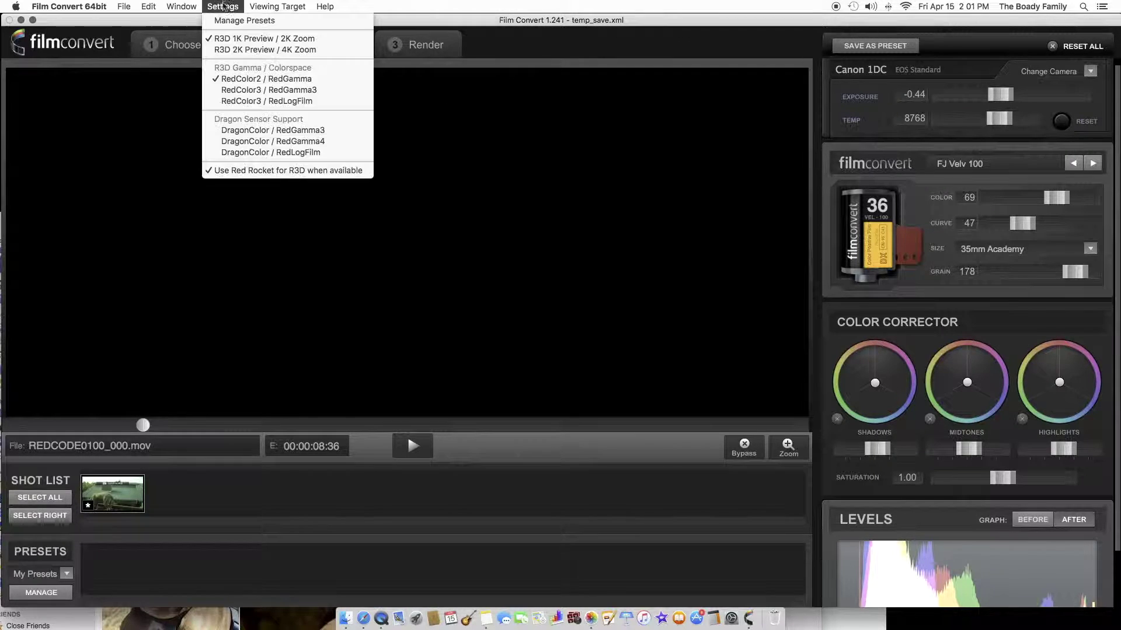
pyautogui.click(313, 101)
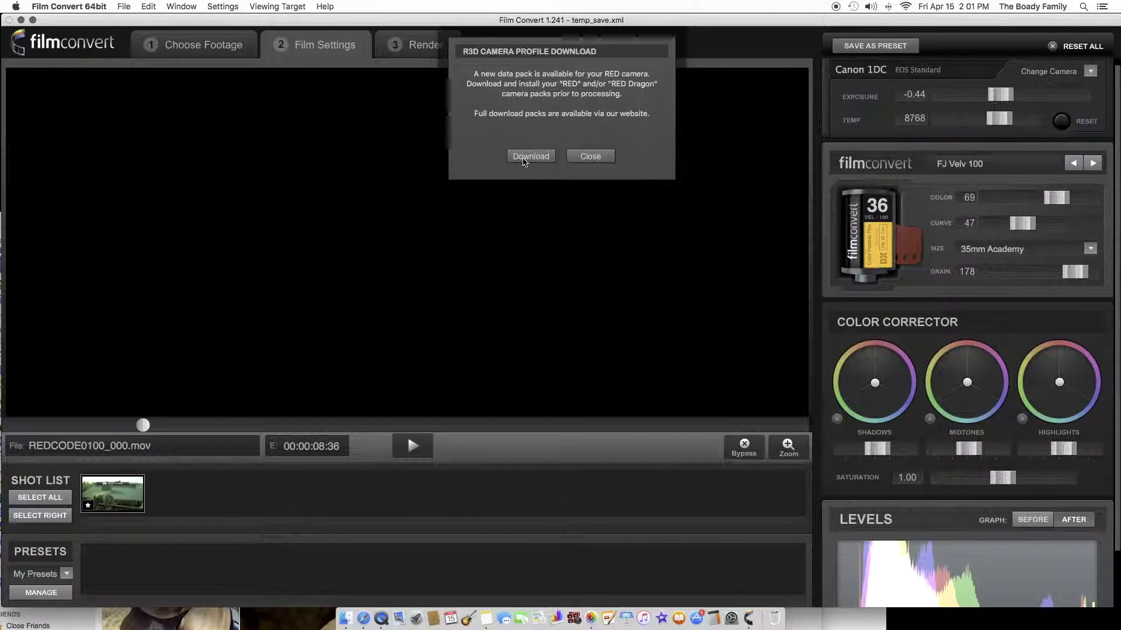
pyautogui.click(590, 156)
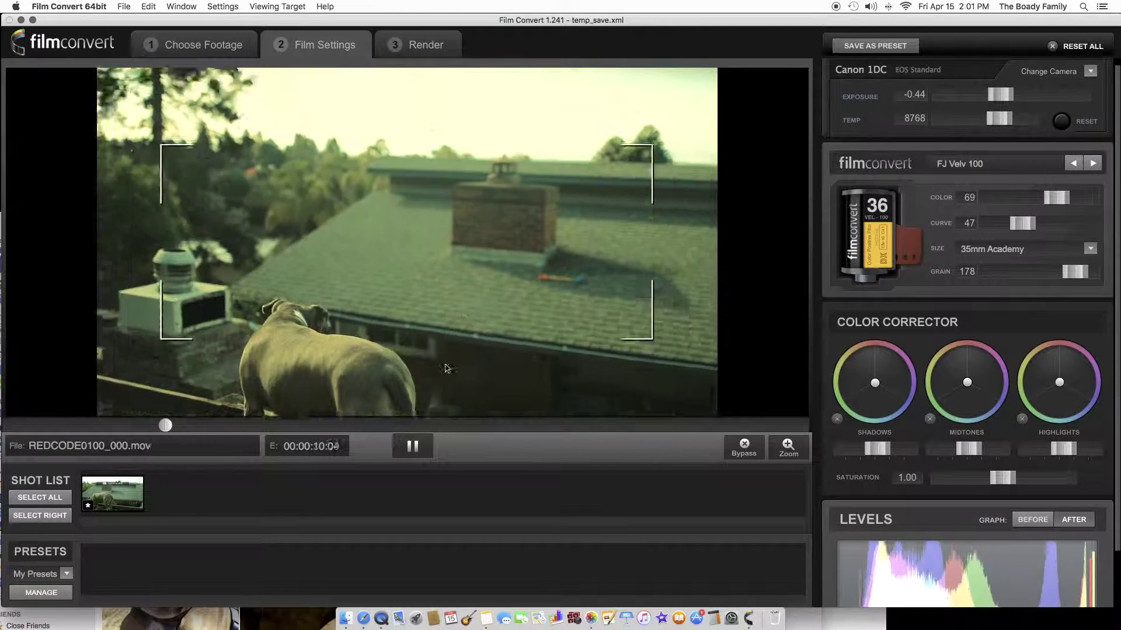
pyautogui.press('space')
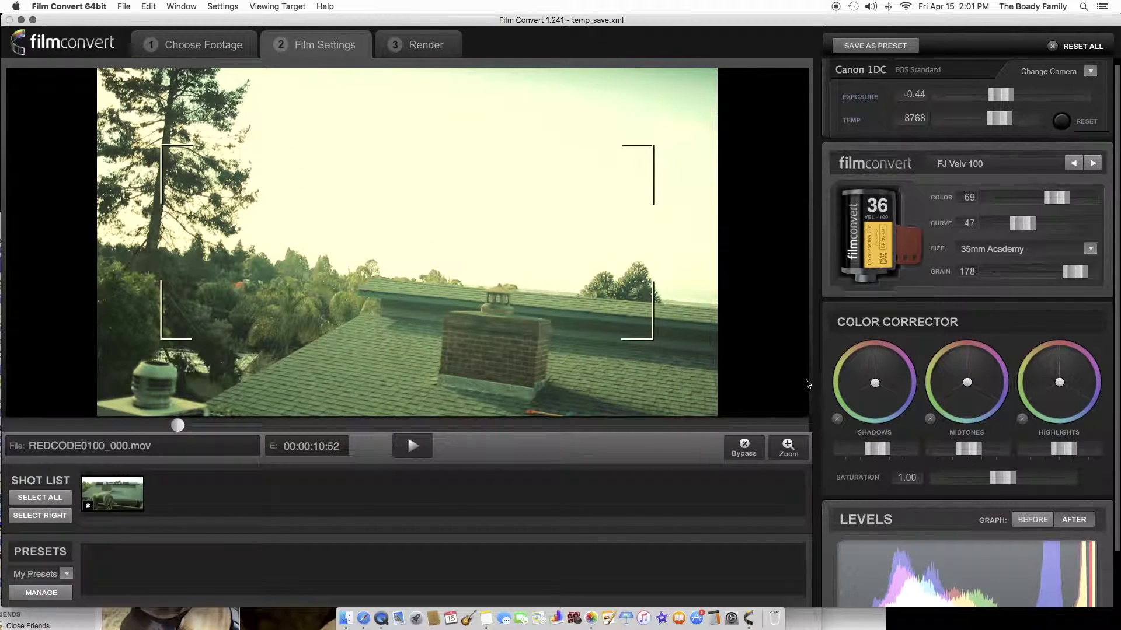
pyautogui.click(1085, 248)
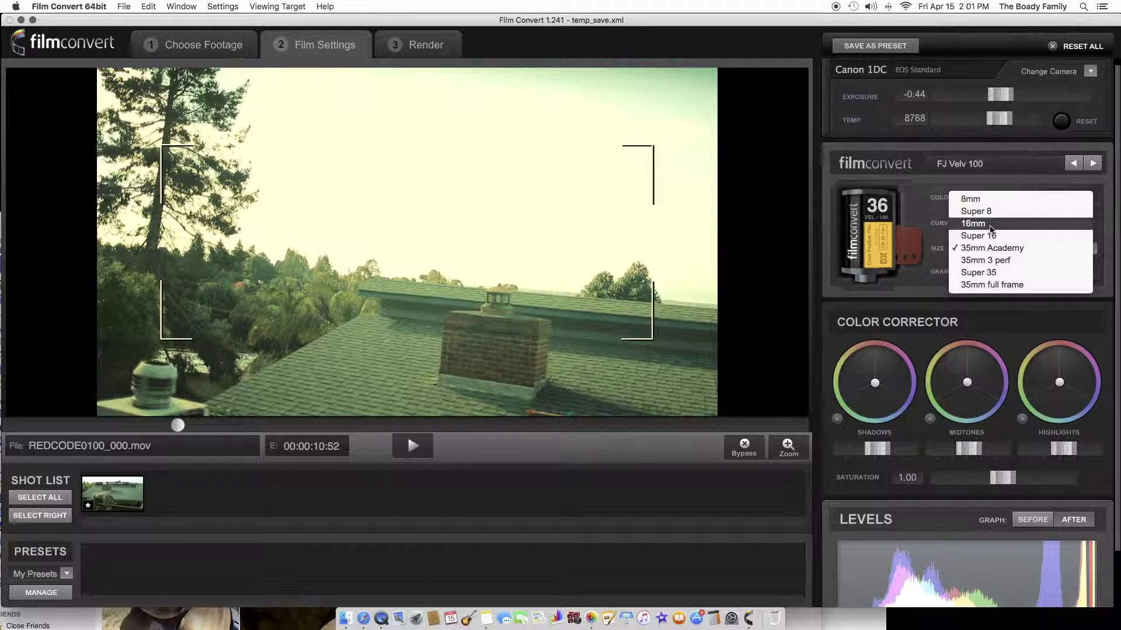
# Set the film size to Super 16 and play the dog clip to preview it.
pyautogui.click(1013, 236)
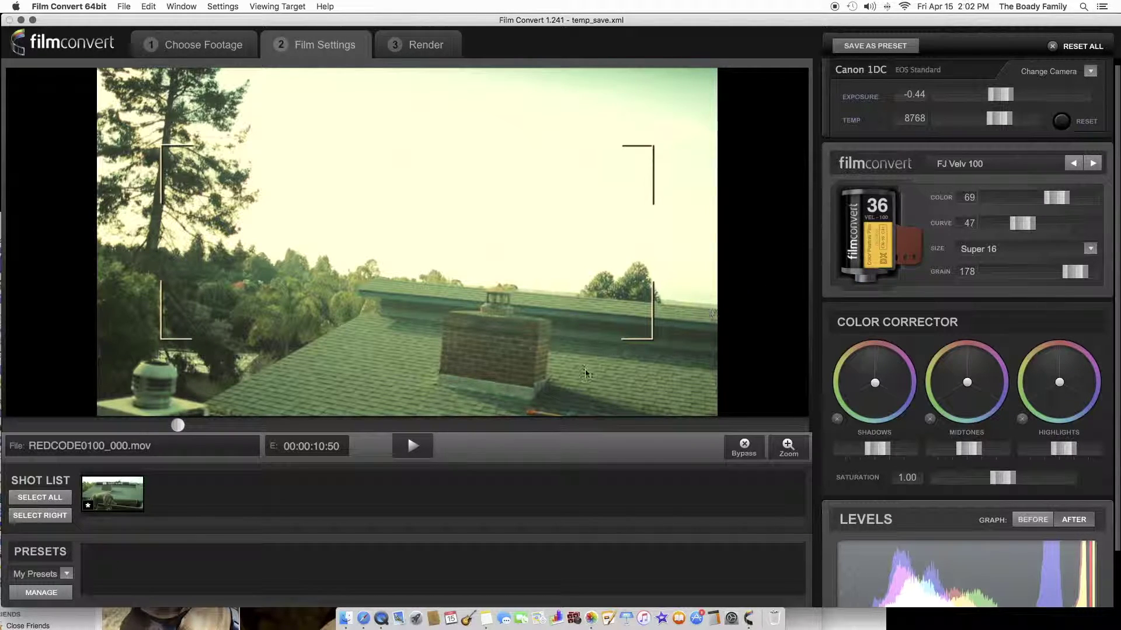
pyautogui.click(114, 426)
pyautogui.click(414, 448)
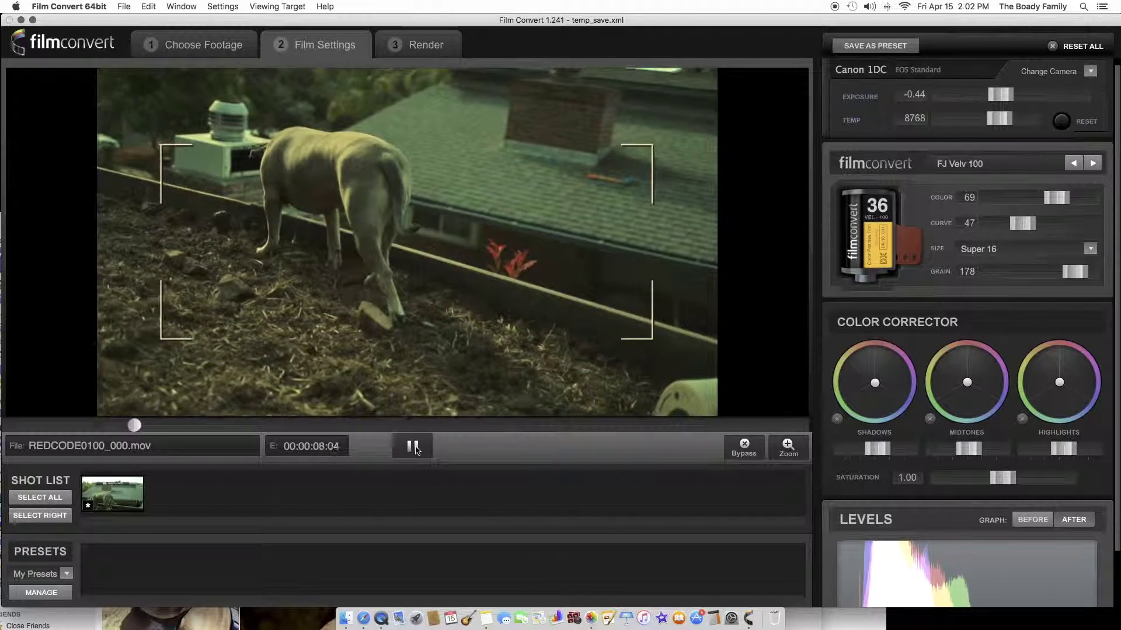
pyautogui.click(414, 447)
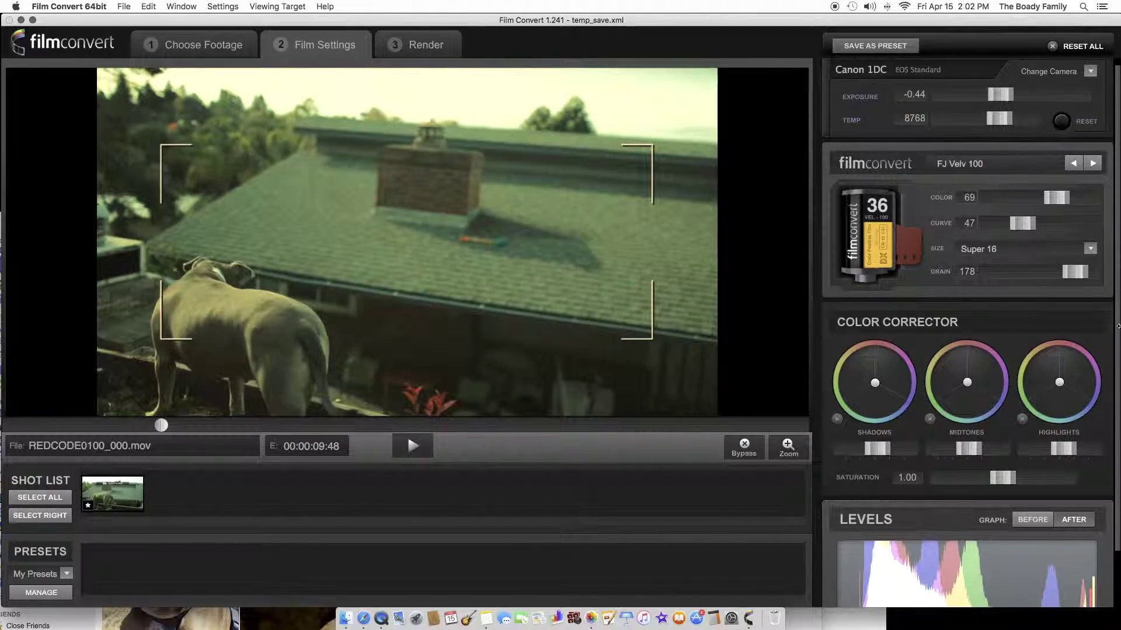
# Switch the film size to 8mm and lower the grain amount.
pyautogui.click(1097, 251)
pyautogui.click(1096, 251)
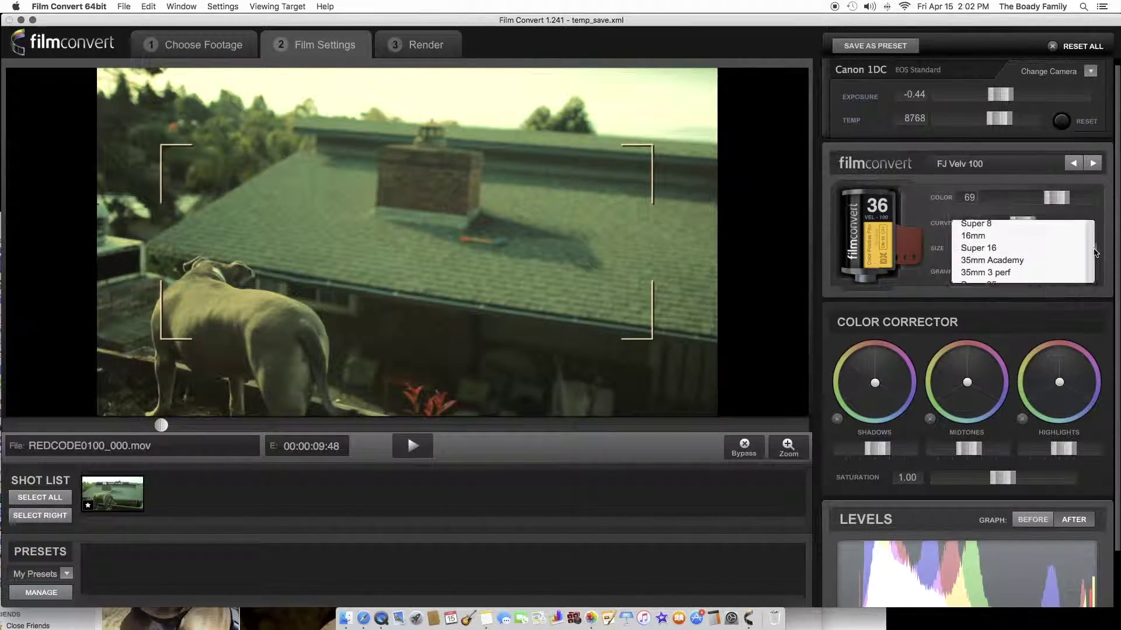
pyautogui.click(1095, 251)
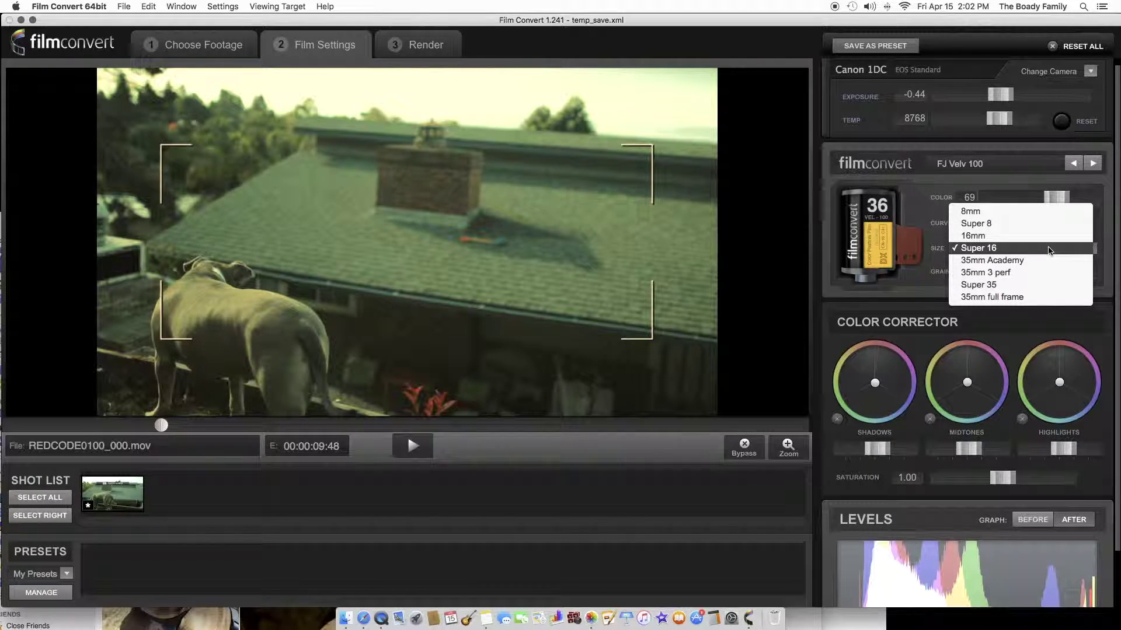
pyautogui.click(1045, 211)
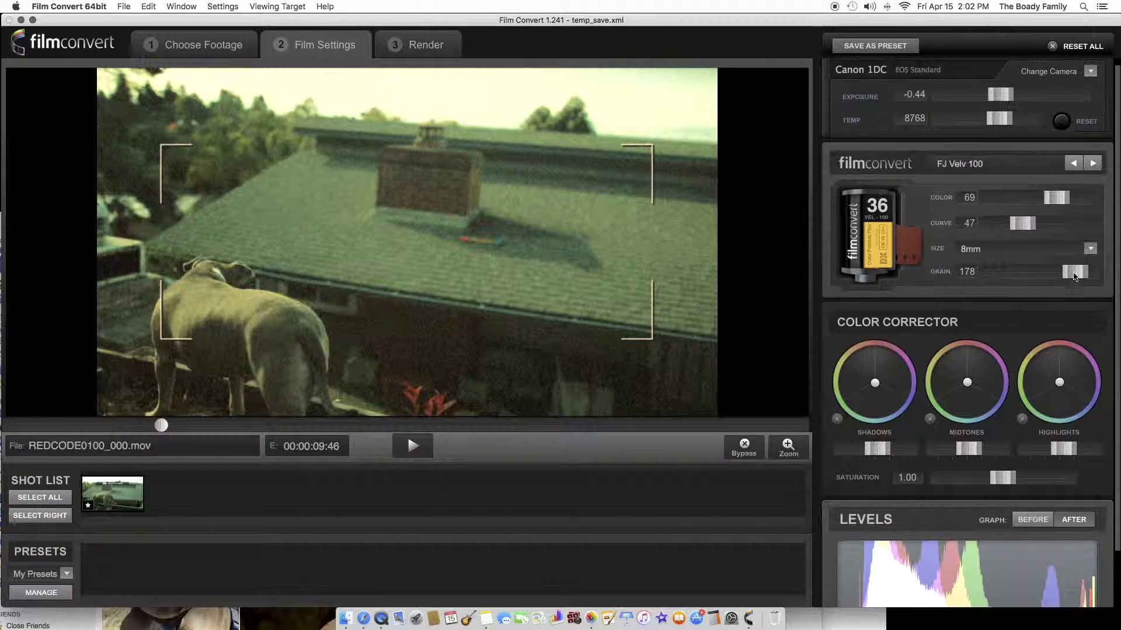
pyautogui.moveTo(1075, 276); pyautogui.dragTo(1037, 272)
# Replay the dog clip from the start and switch the film size back to Super 16.
pyautogui.click(17, 425)
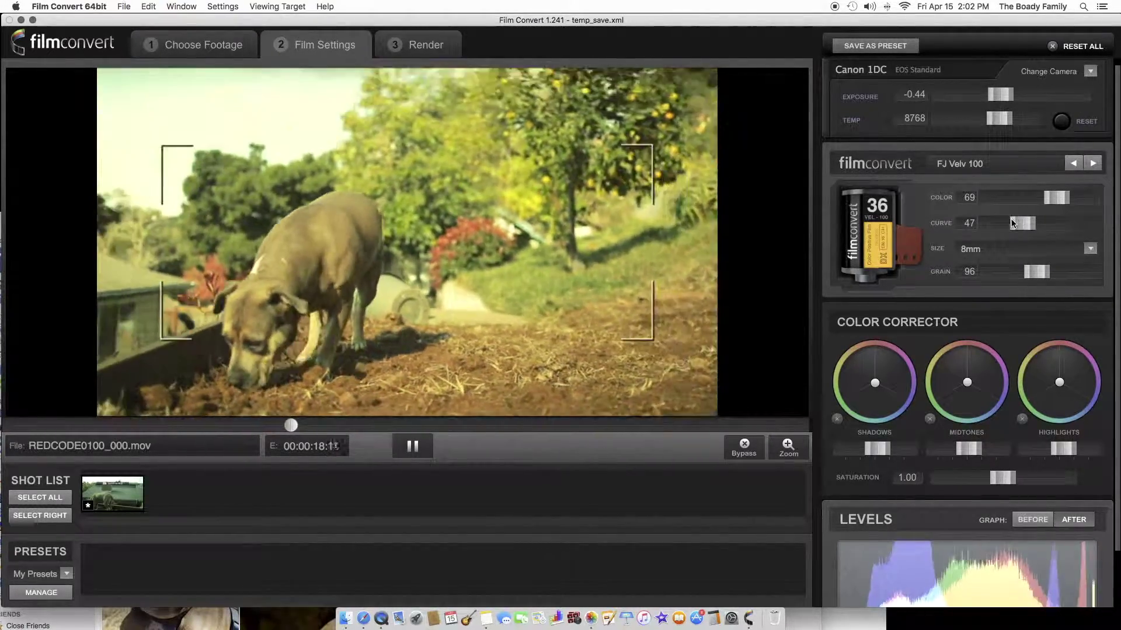
pyautogui.scroll(1, 1031, 319)
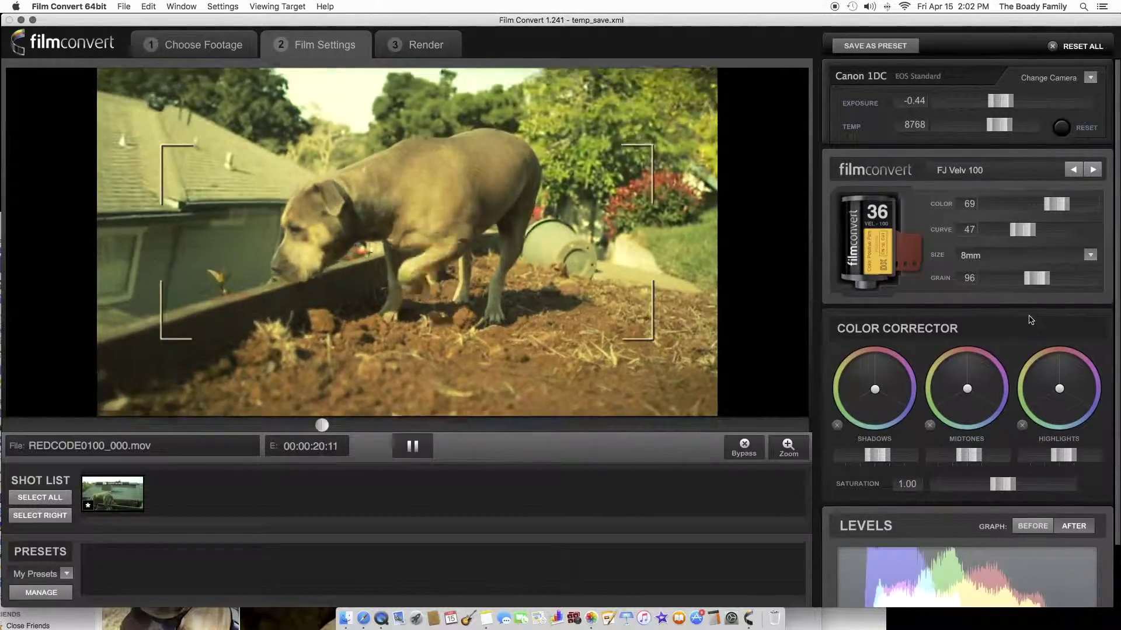
pyautogui.click(1031, 255)
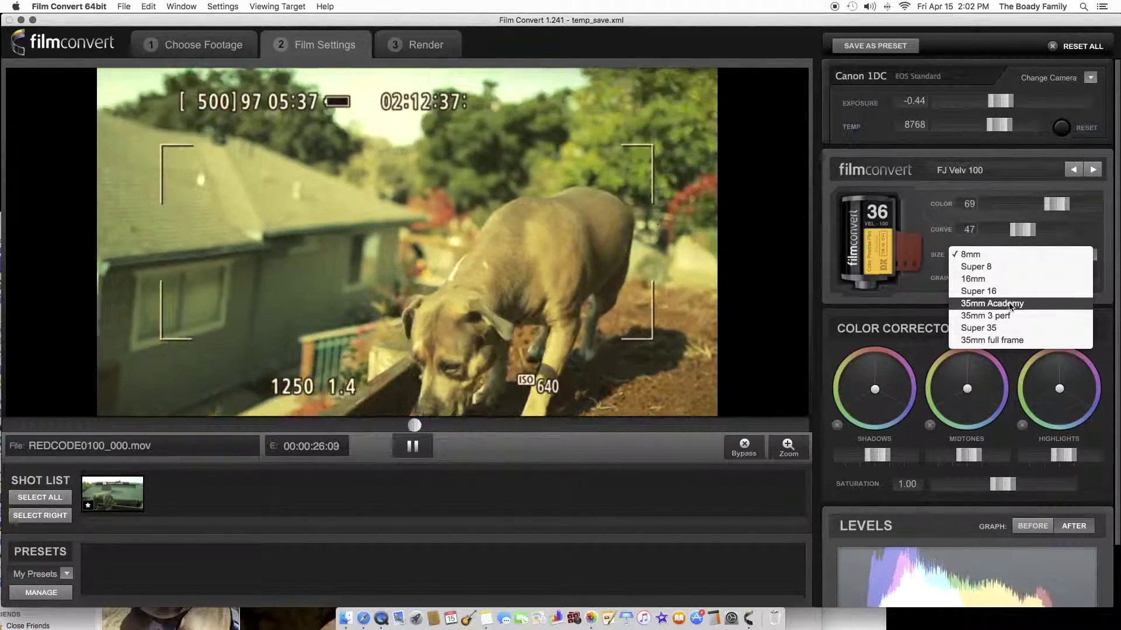
pyautogui.click(1026, 273)
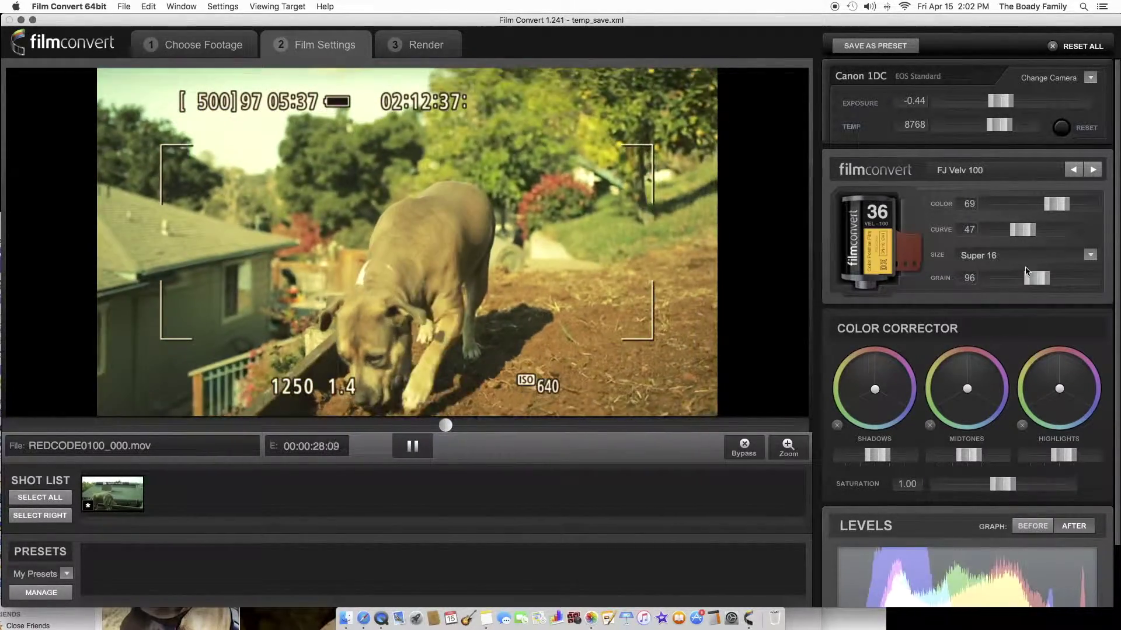
# Rewind to an earlier moment in the clip and pause playback.
pyautogui.click(412, 446)
pyautogui.click(229, 422)
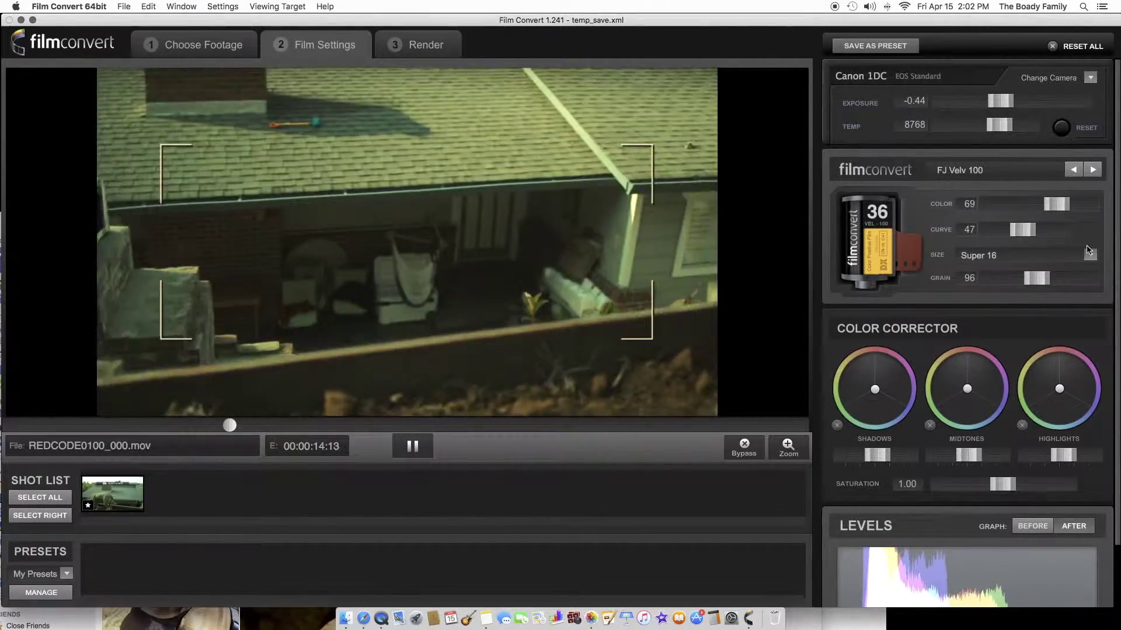
pyautogui.press('space')
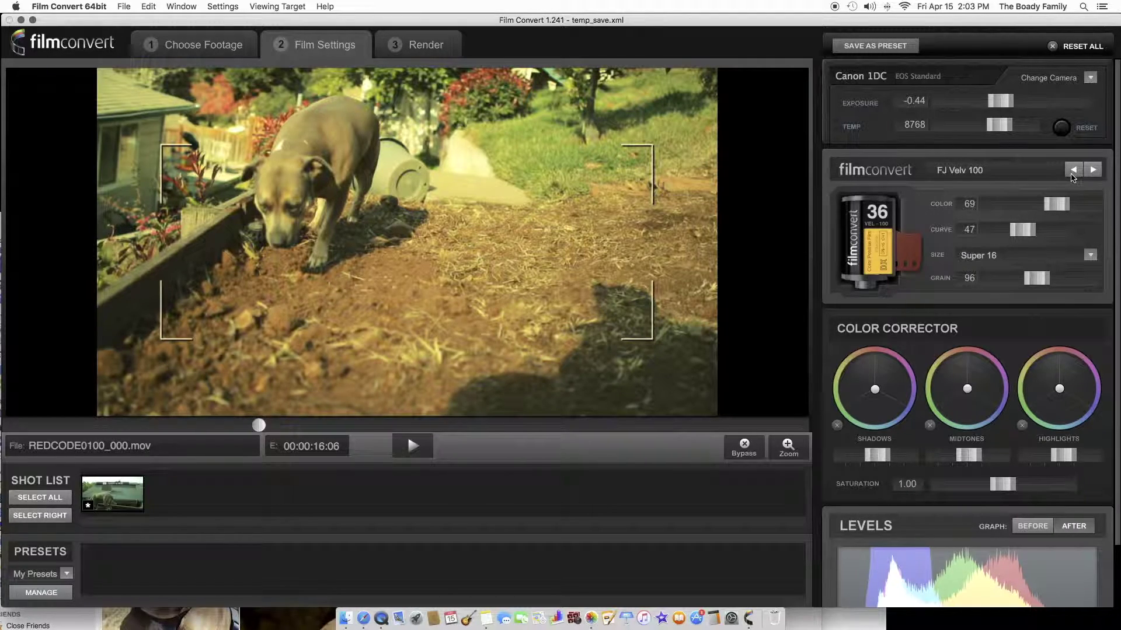
# Step back through the film stocks to KD 5213 Vis3.
pyautogui.click(1072, 173)
pyautogui.click(1071, 172)
pyautogui.click(1071, 173)
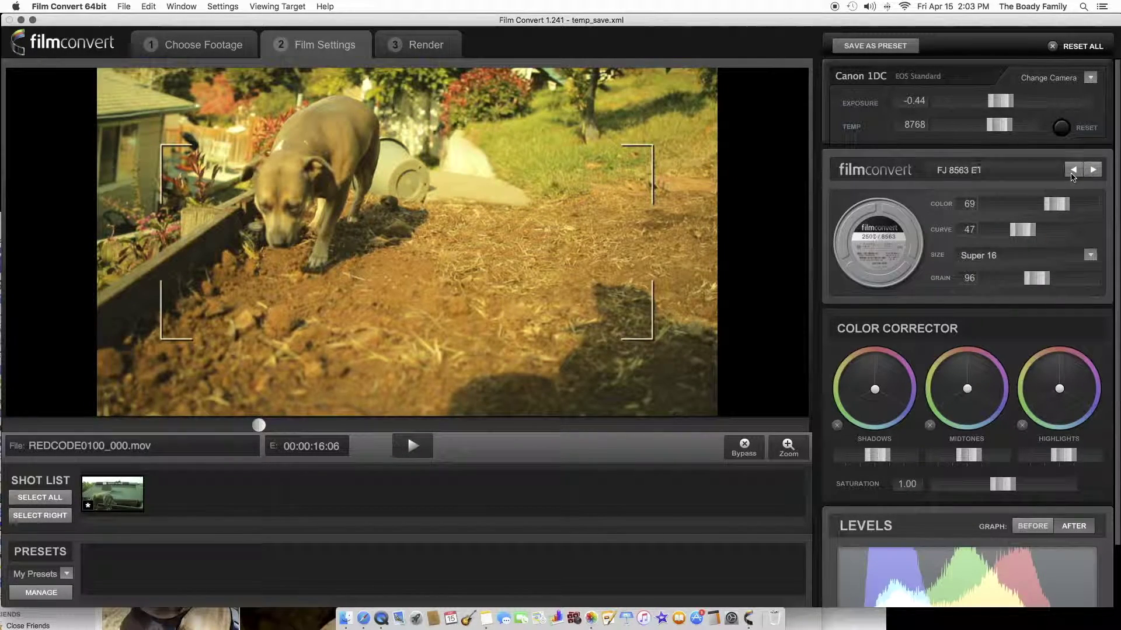
pyautogui.click(1073, 171)
pyautogui.click(1073, 171)
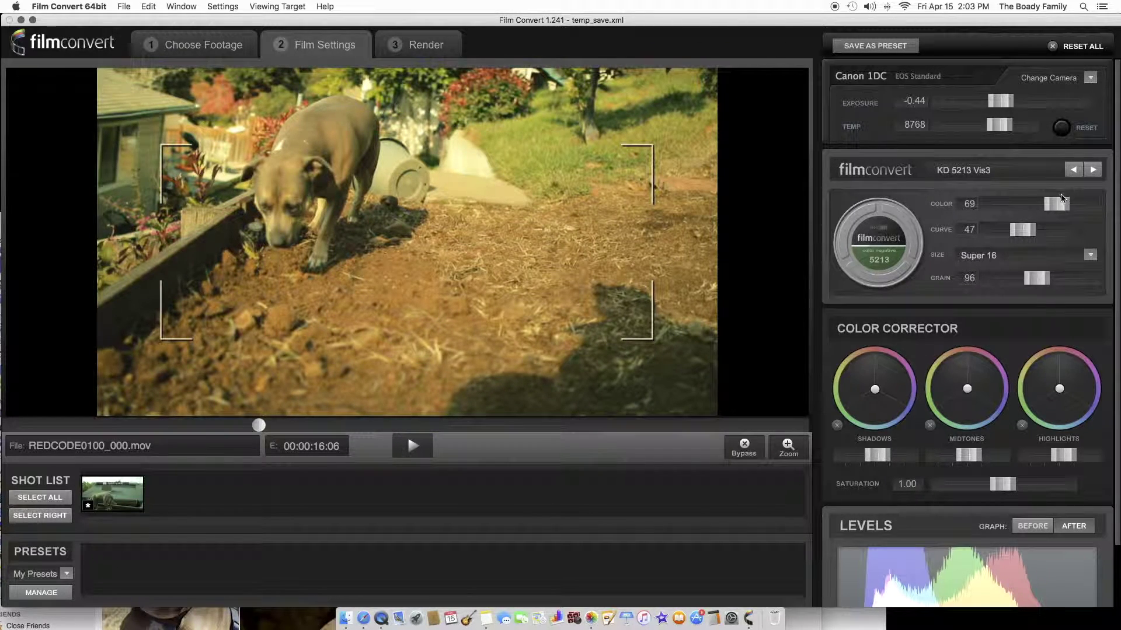
# Raise grain to about 149, curve to 100, exposure to -0.85, then resume playback.
pyautogui.moveTo(1037, 278); pyautogui.dragTo(1054, 286)
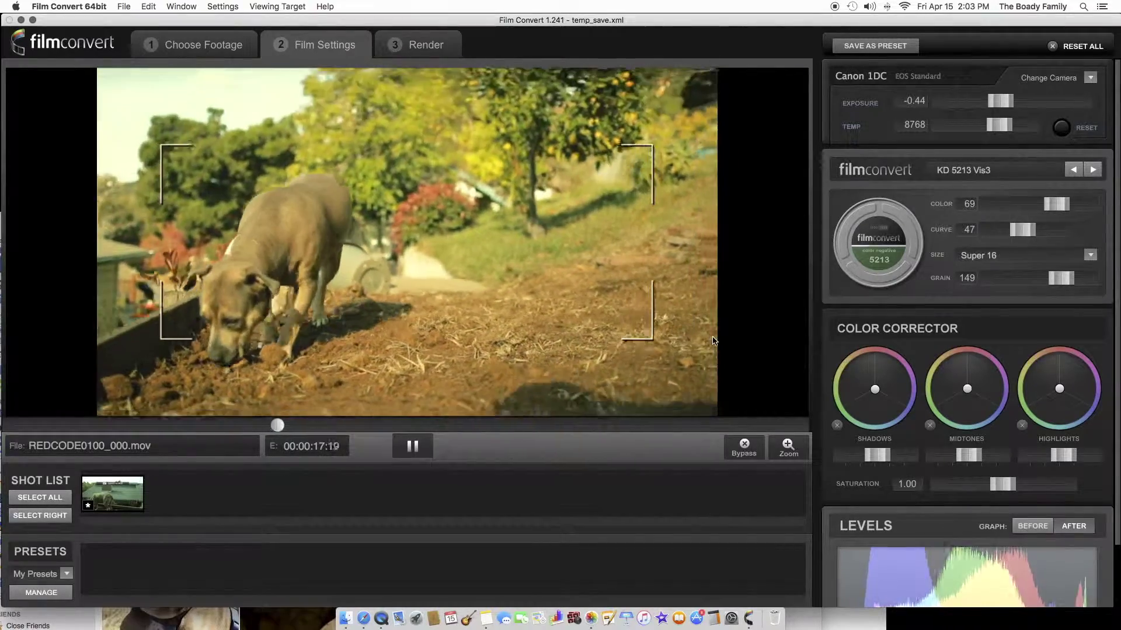
pyautogui.press('space')
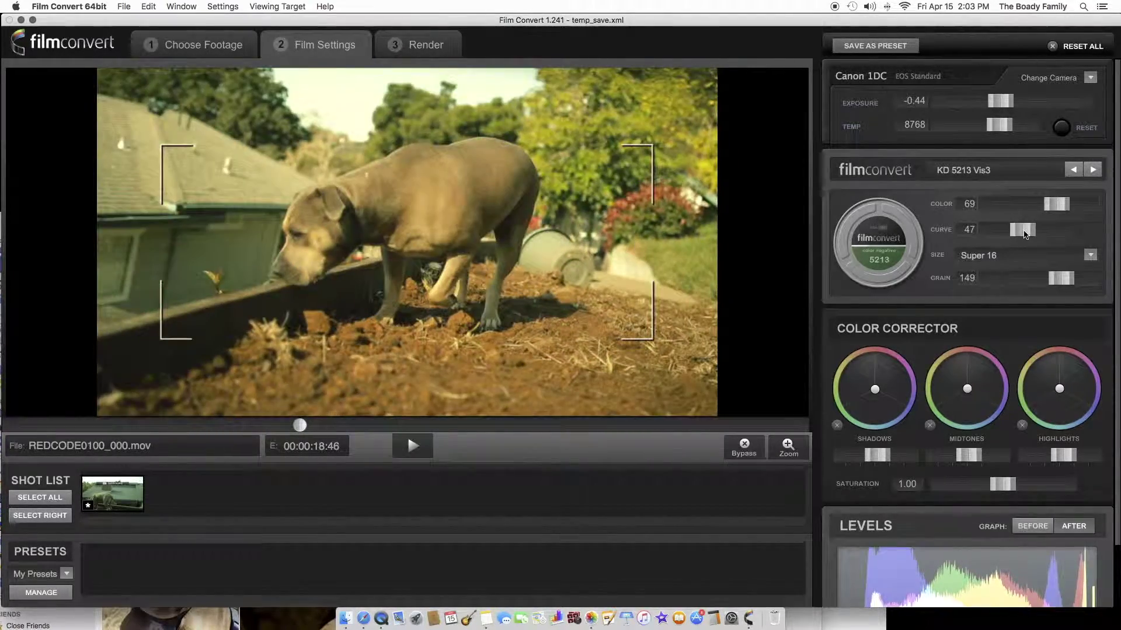
pyautogui.moveTo(1022, 229); pyautogui.dragTo(1096, 238)
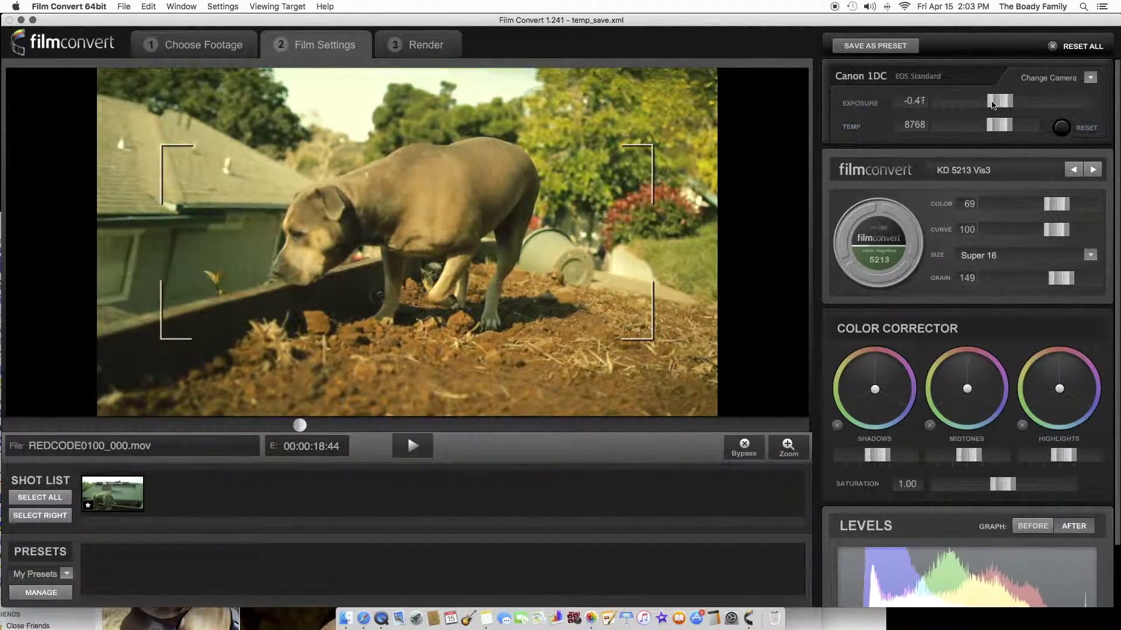
pyautogui.moveTo(1000, 101); pyautogui.dragTo(1002, 128)
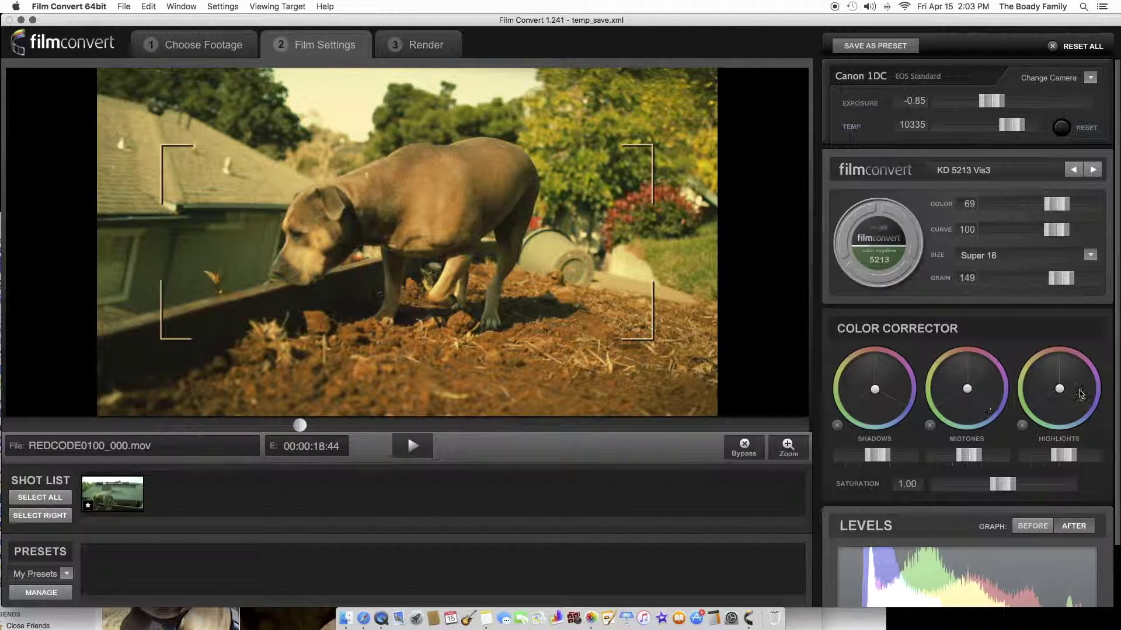
pyautogui.press('space')
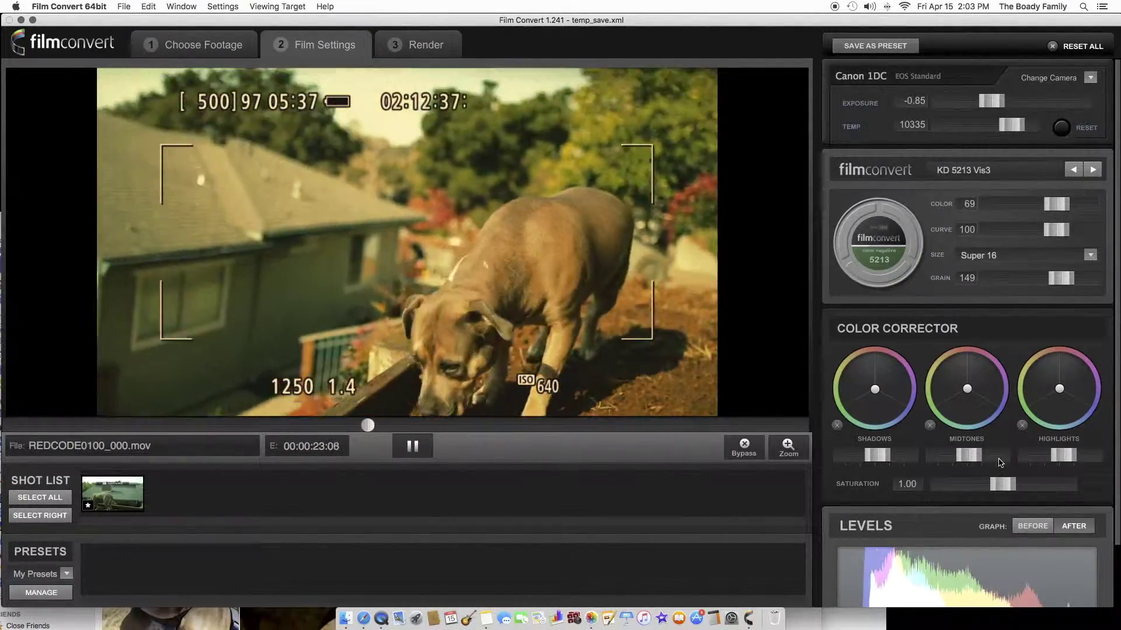
# Lower the colour temperature to 8186, preview the cooler grade, then go to the Render page.
pyautogui.scroll(-2, 1040, 502)
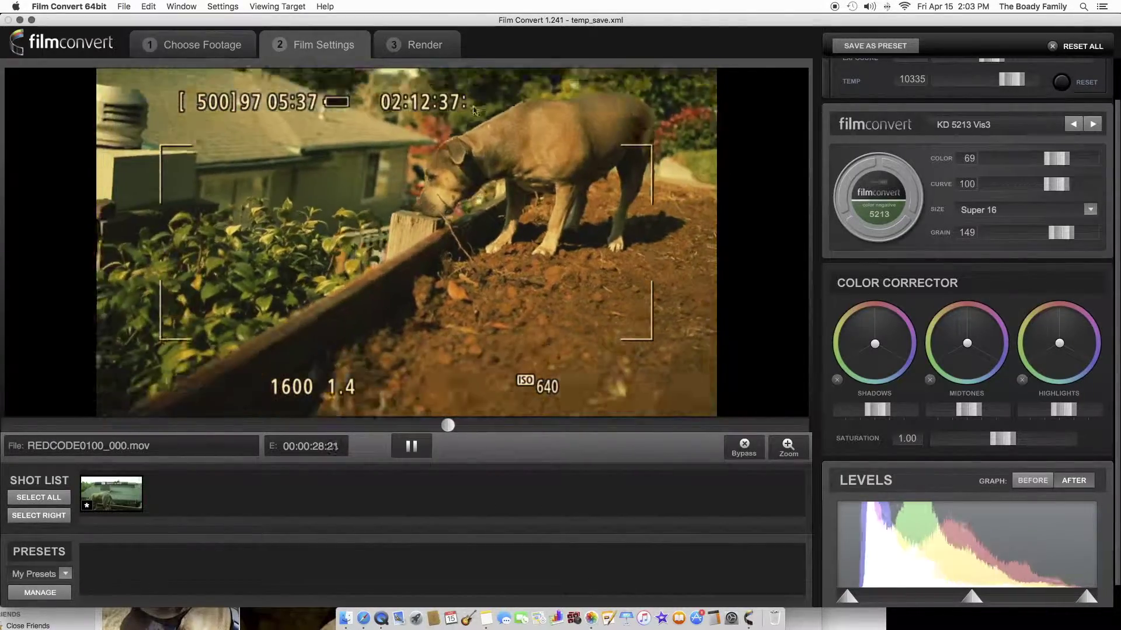
pyautogui.press('space')
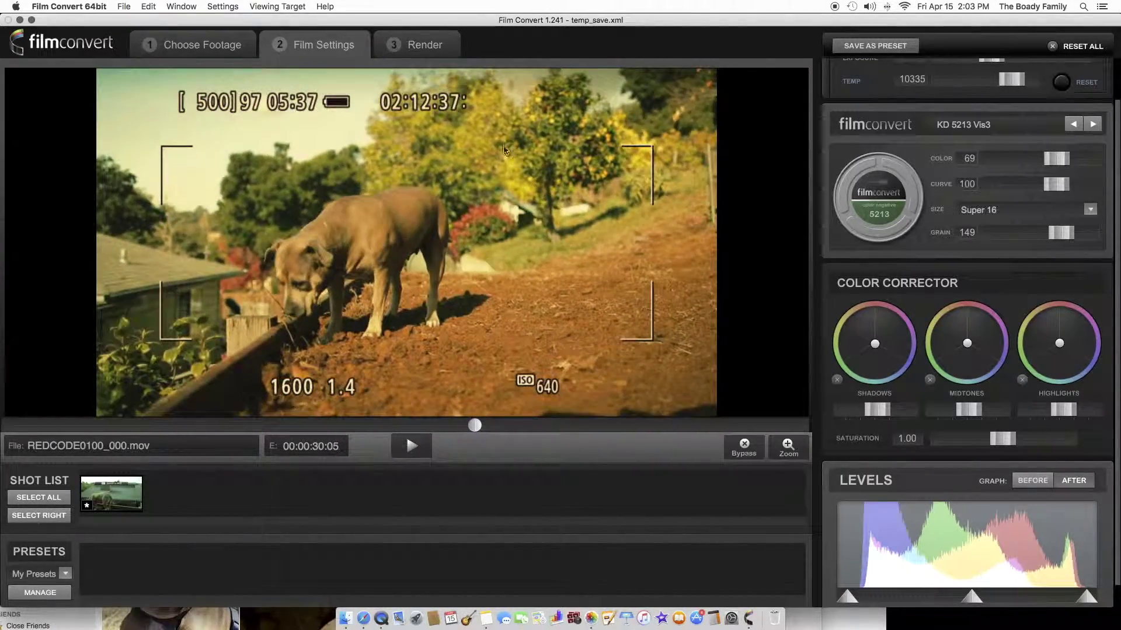
pyautogui.moveTo(1028, 79); pyautogui.dragTo(1010, 79)
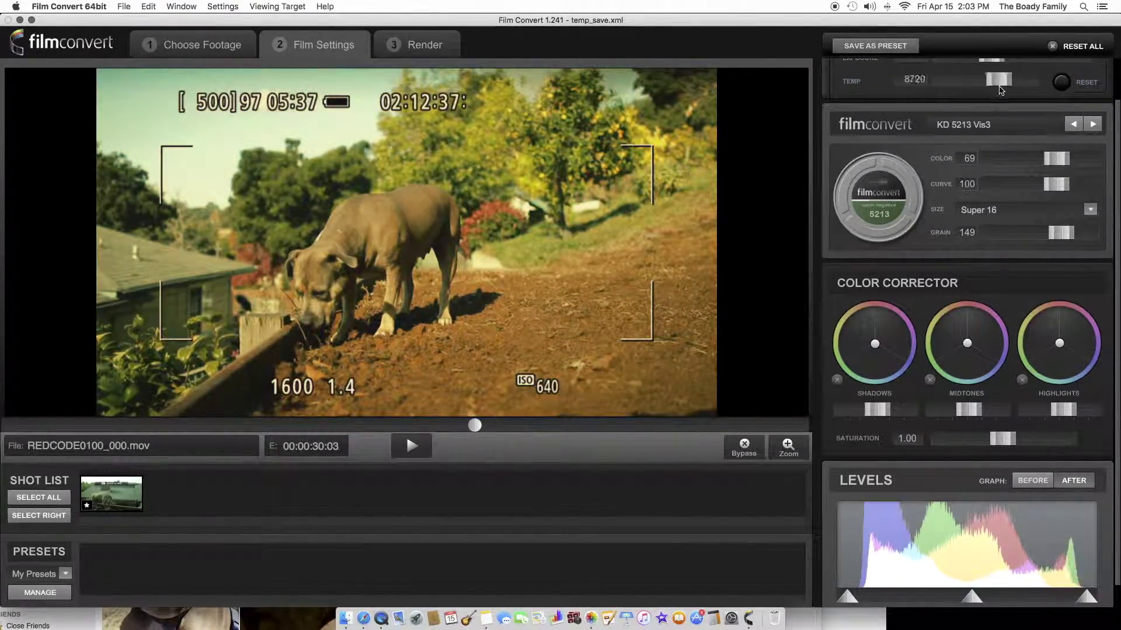
pyautogui.press('space')
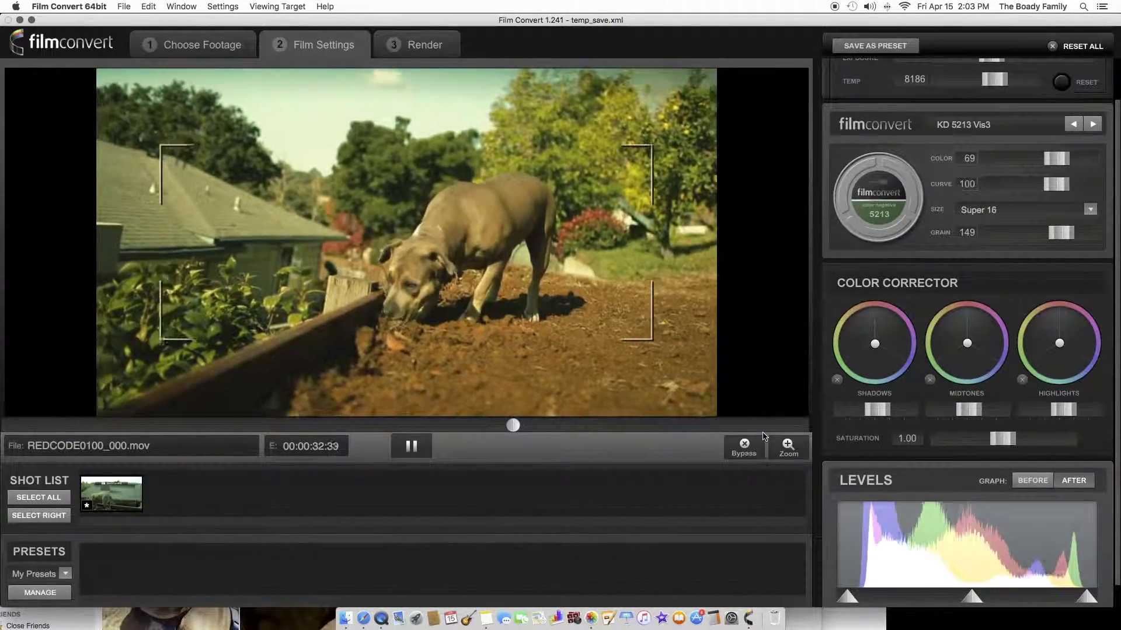
pyautogui.press('space')
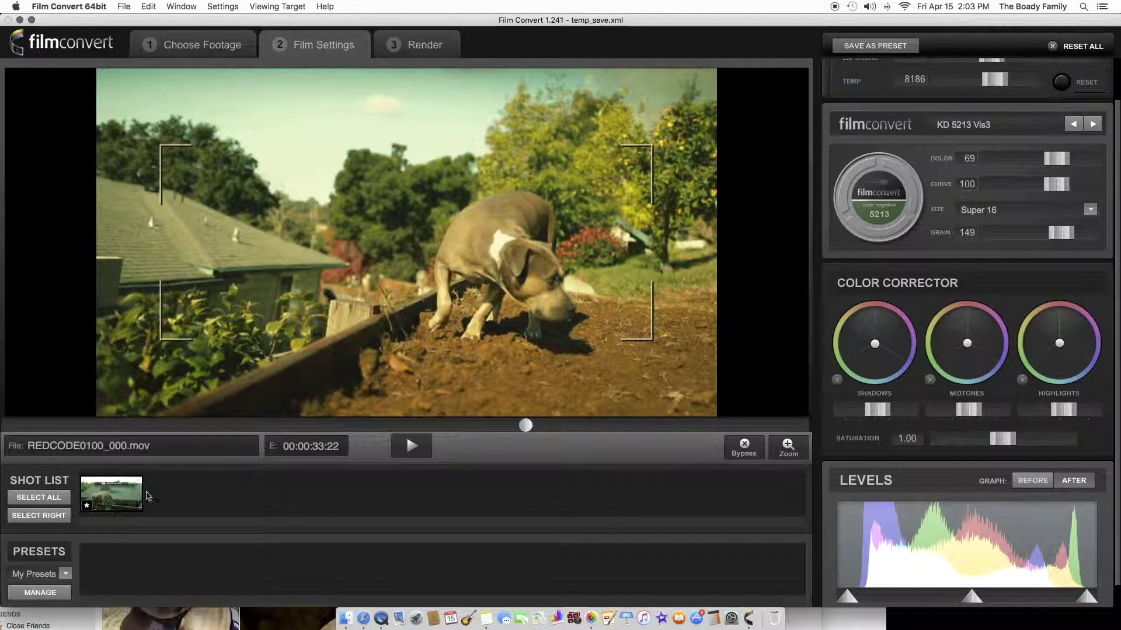
pyautogui.click(424, 45)
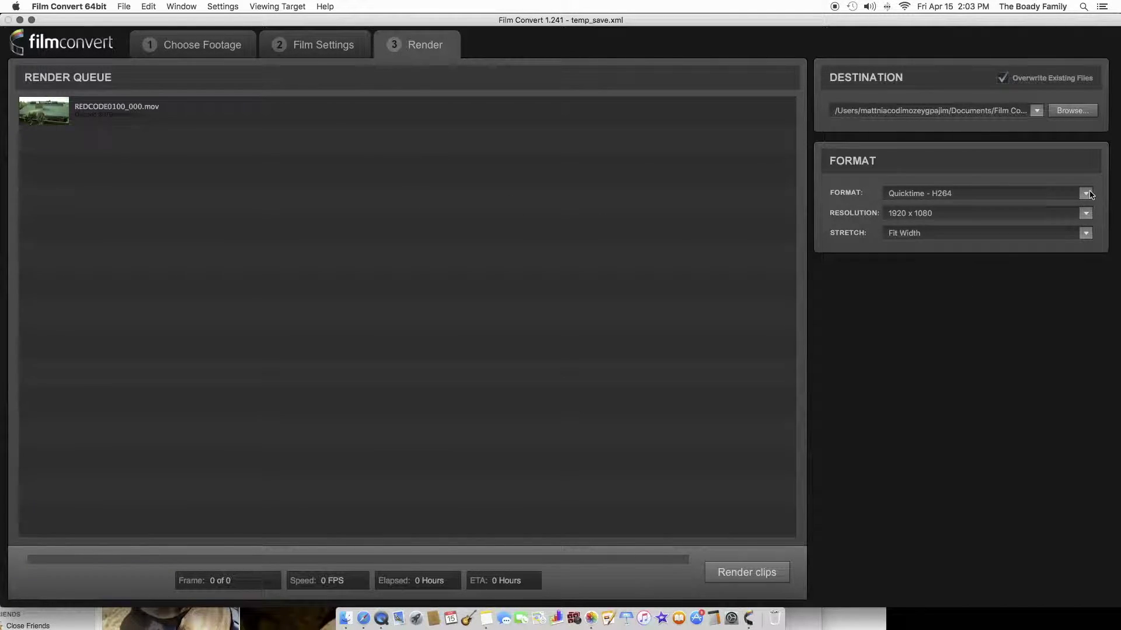
# Keep the output resolution at 1920 x 1080 and the stretch mode at Fit Width.
pyautogui.click(1091, 222)
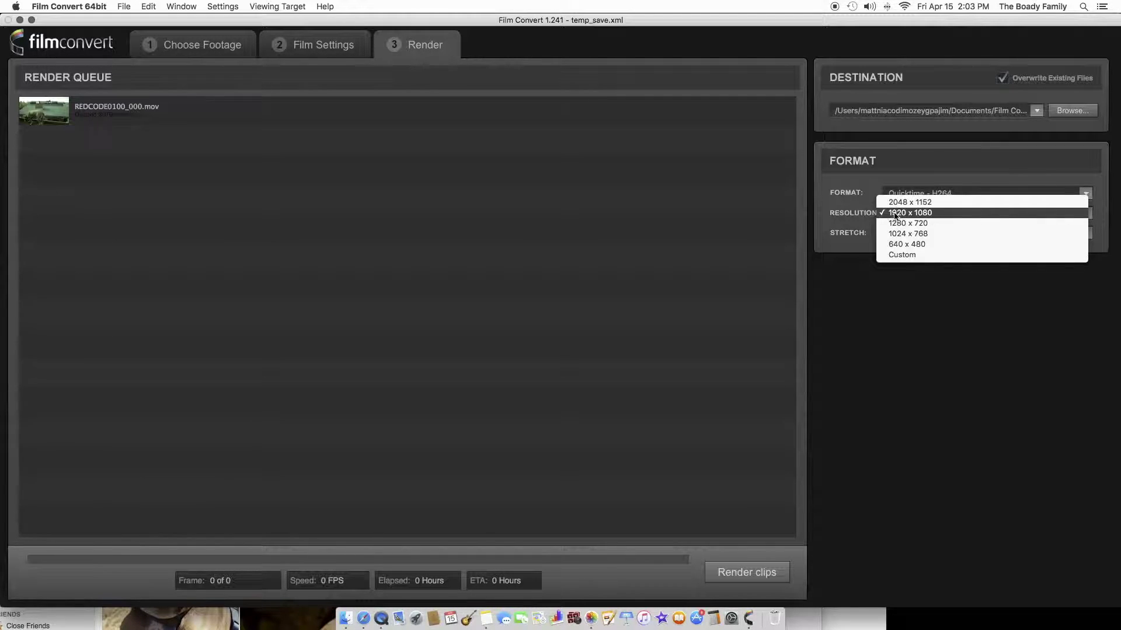
pyautogui.click(927, 214)
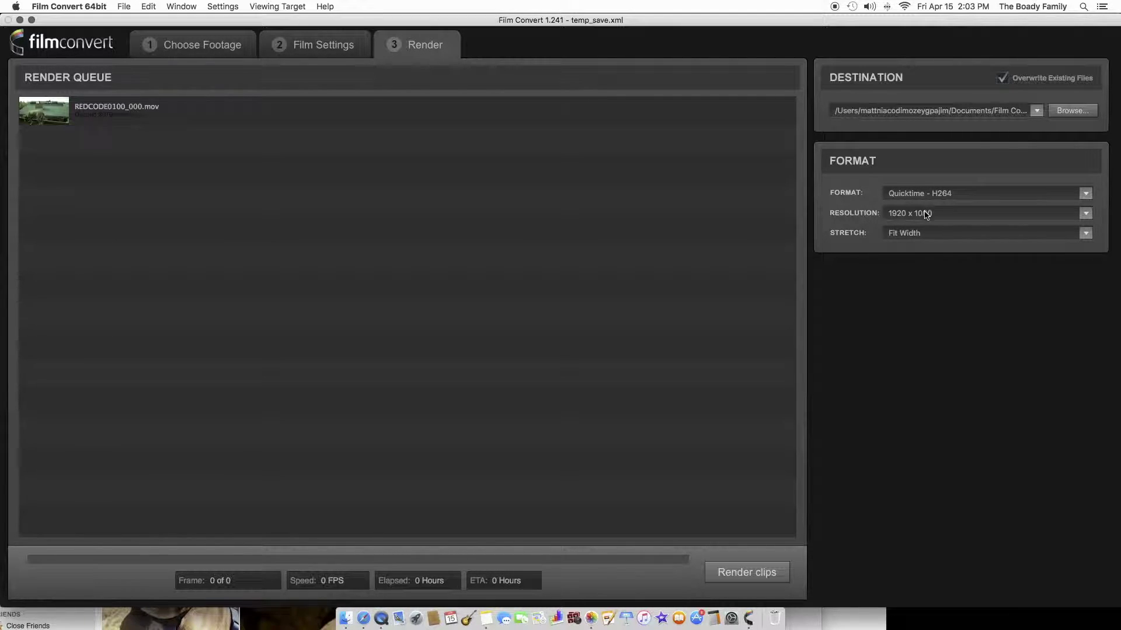
pyautogui.click(1011, 235)
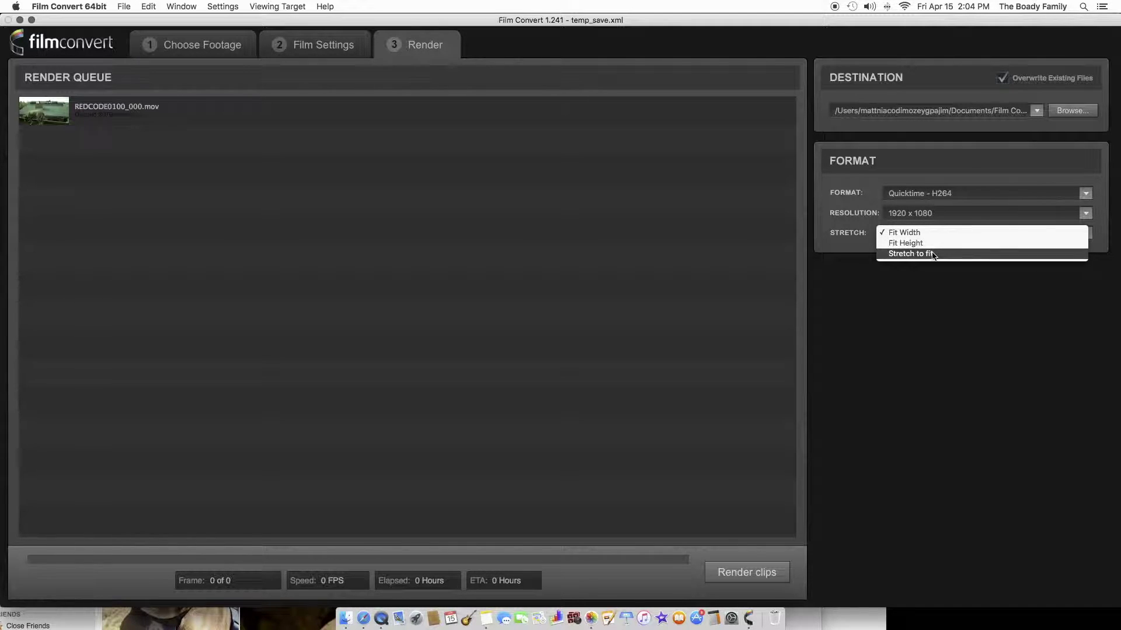
pyautogui.click(910, 233)
pyautogui.click(915, 194)
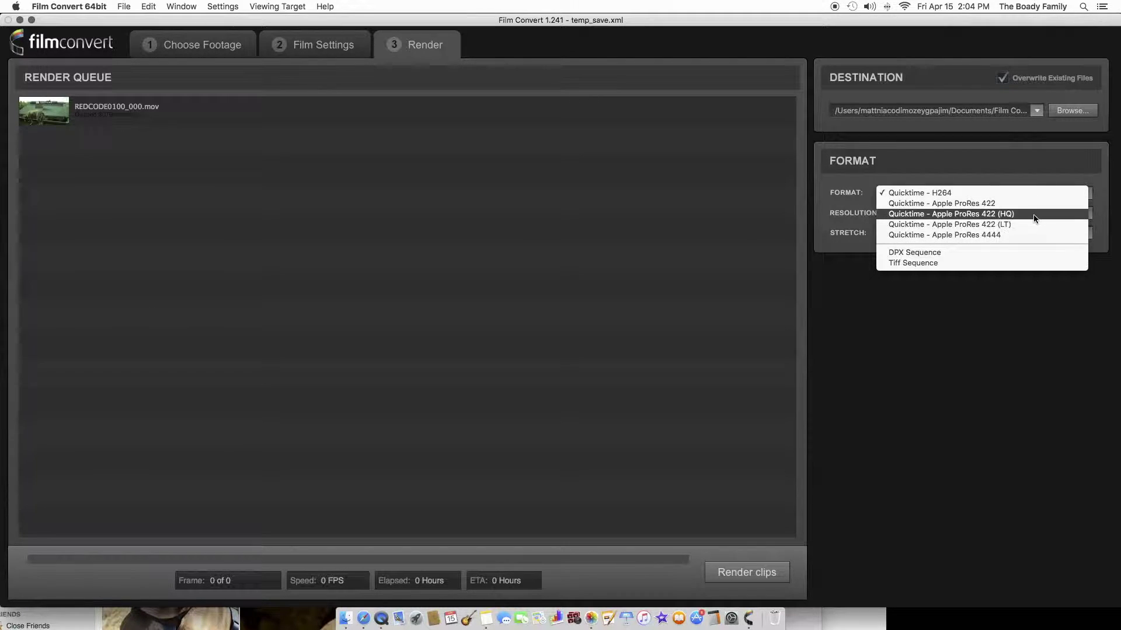
pyautogui.click(953, 194)
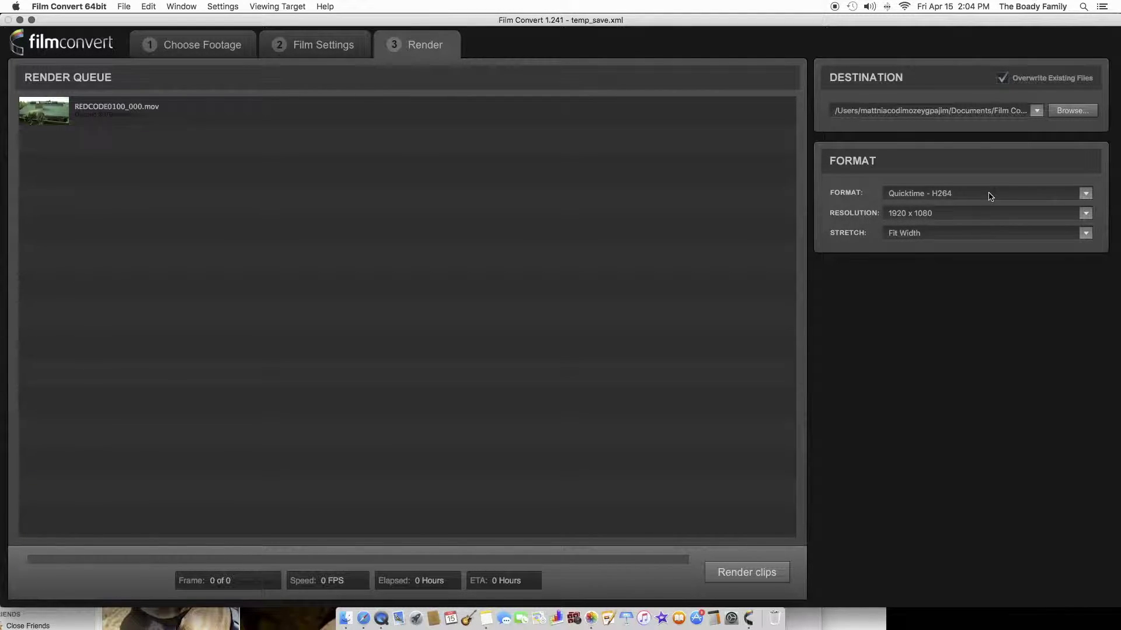
# Set the output format to Quicktime - Apple ProRes 422 (HQ), keeping 1920 x 1080.
pyautogui.click(1087, 195)
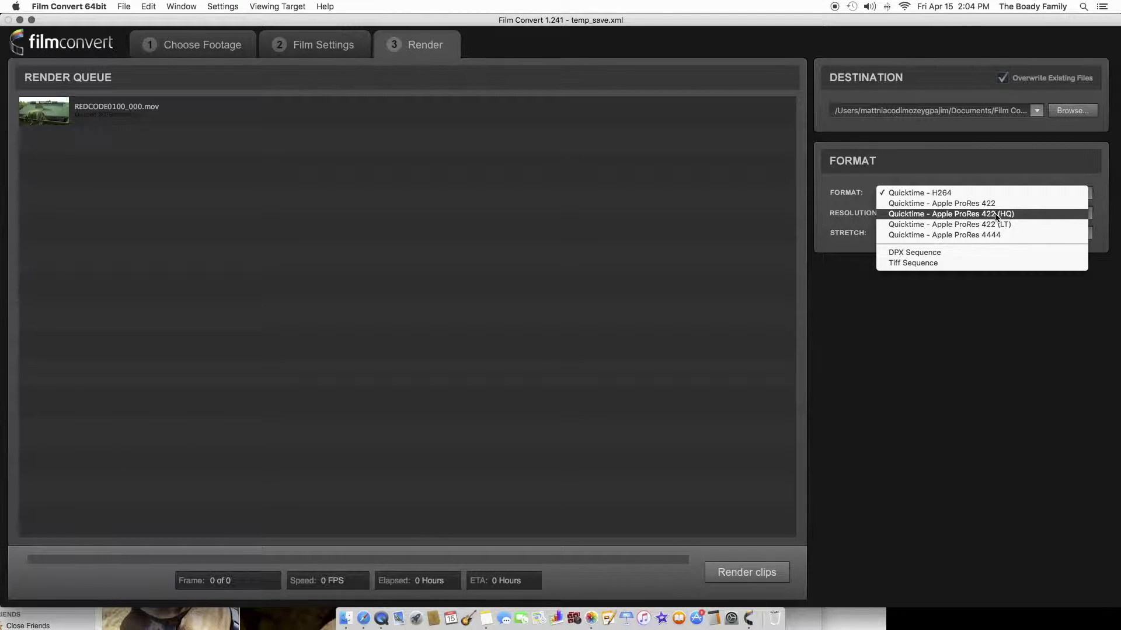
pyautogui.click(974, 215)
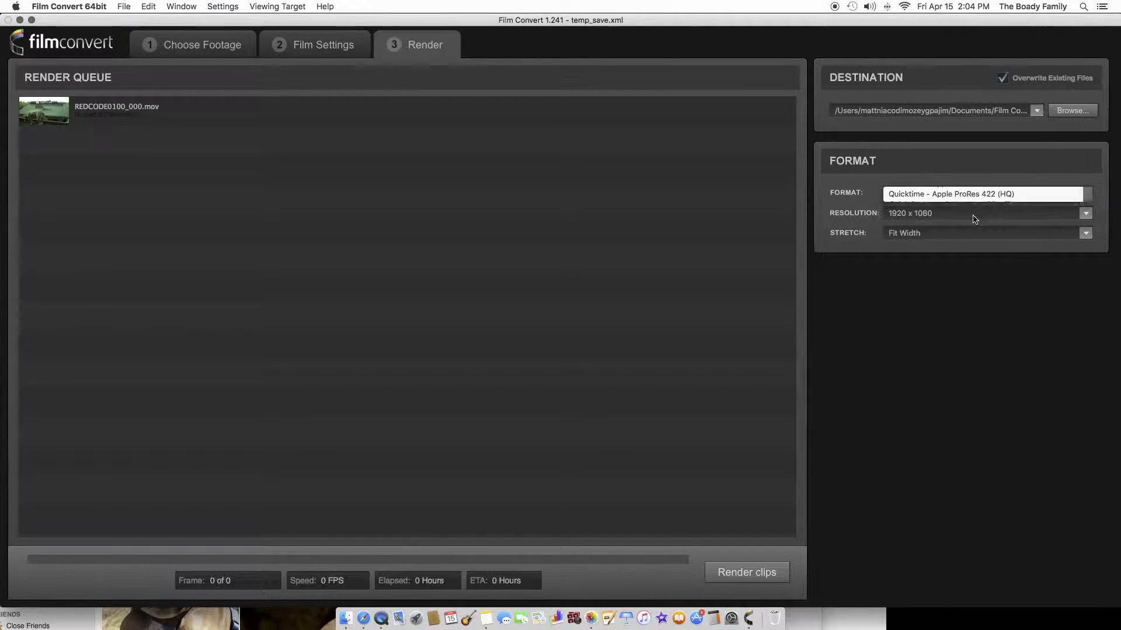
pyautogui.click(968, 217)
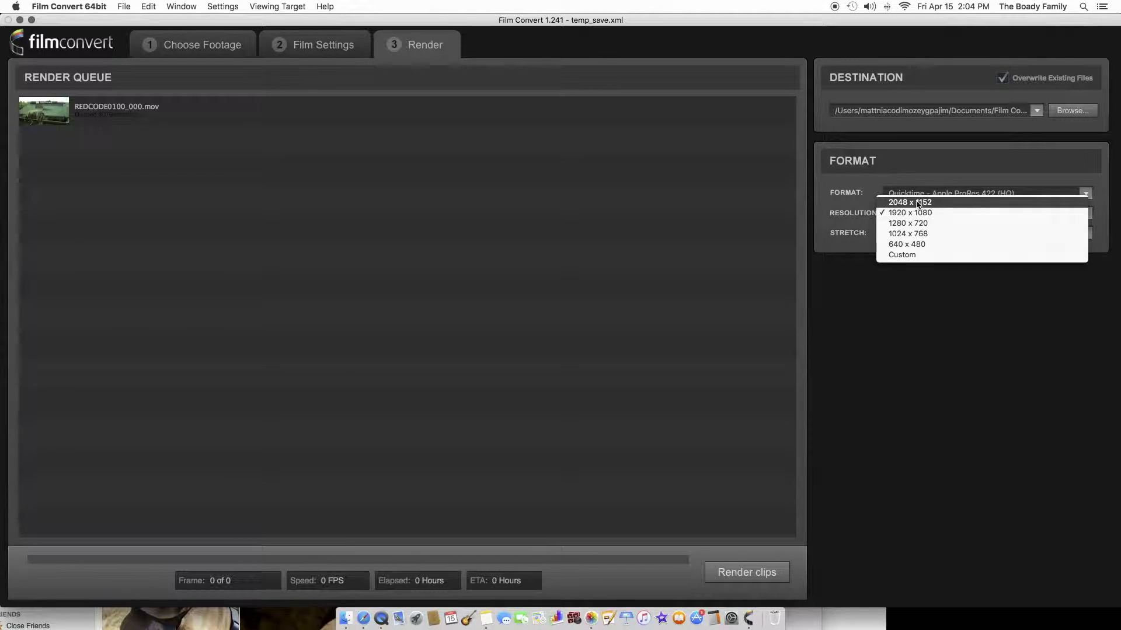
pyautogui.click(889, 215)
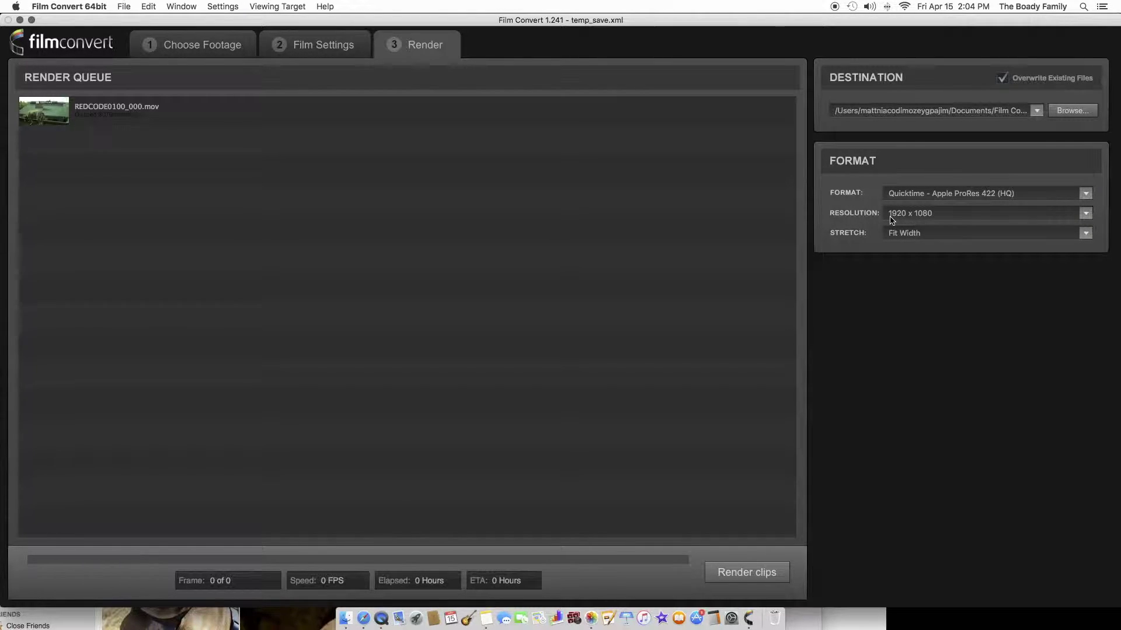
pyautogui.click(982, 197)
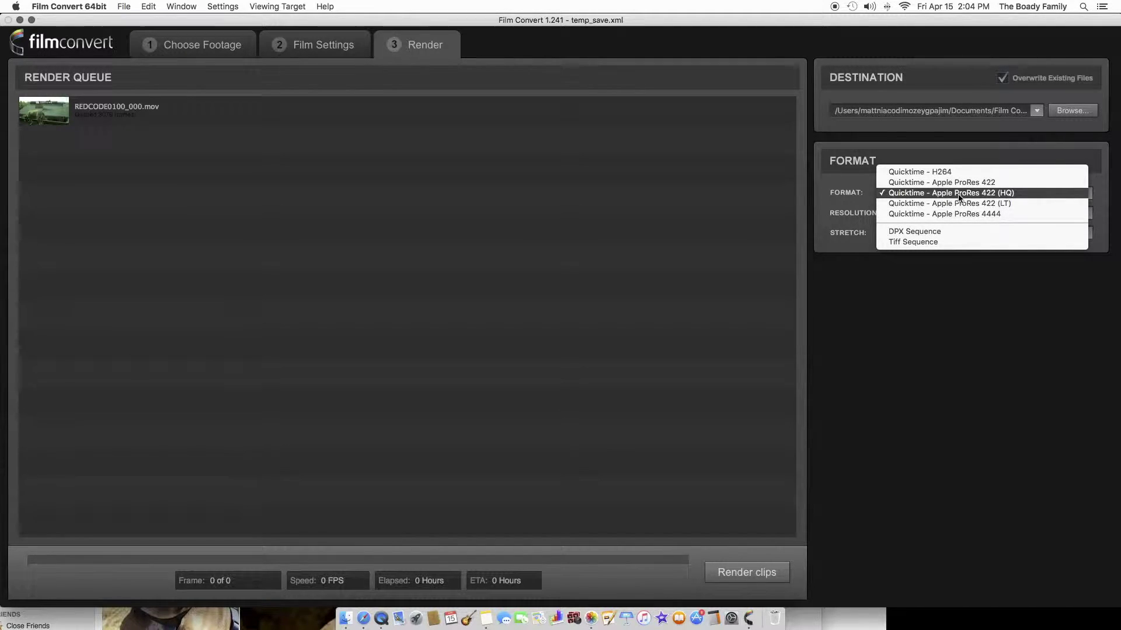
pyautogui.click(1024, 195)
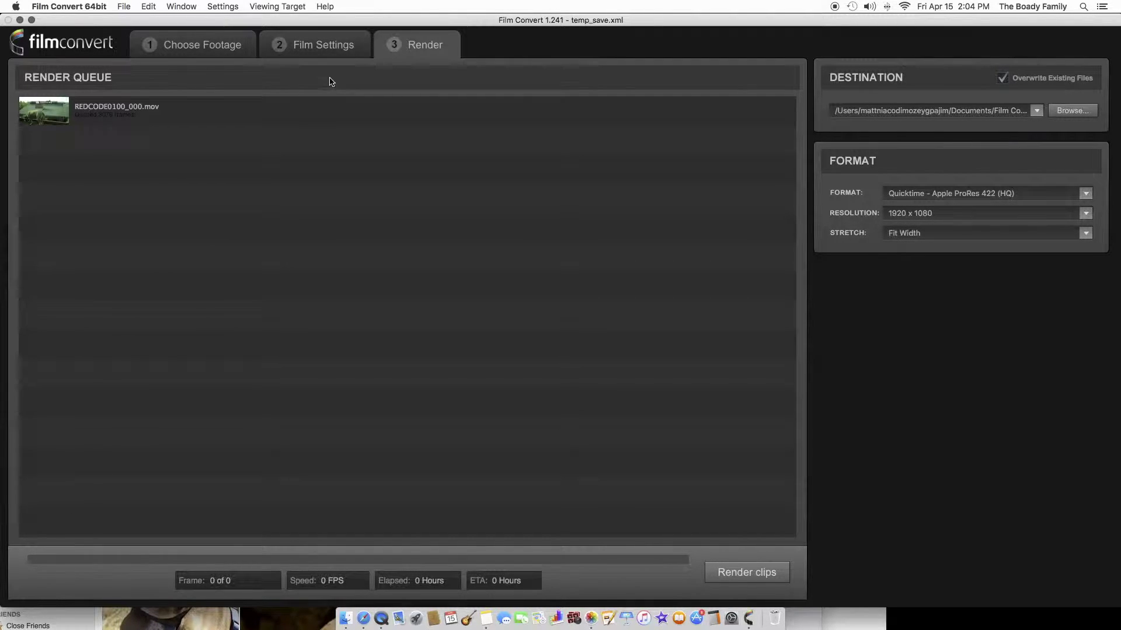
pyautogui.click(331, 51)
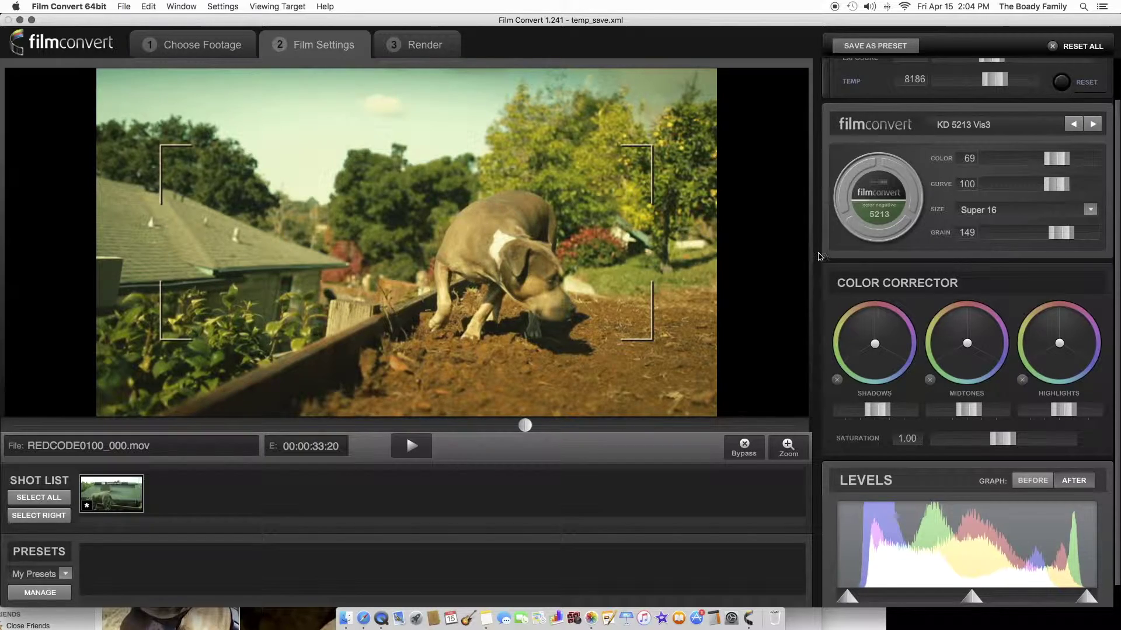
pyautogui.press('space')
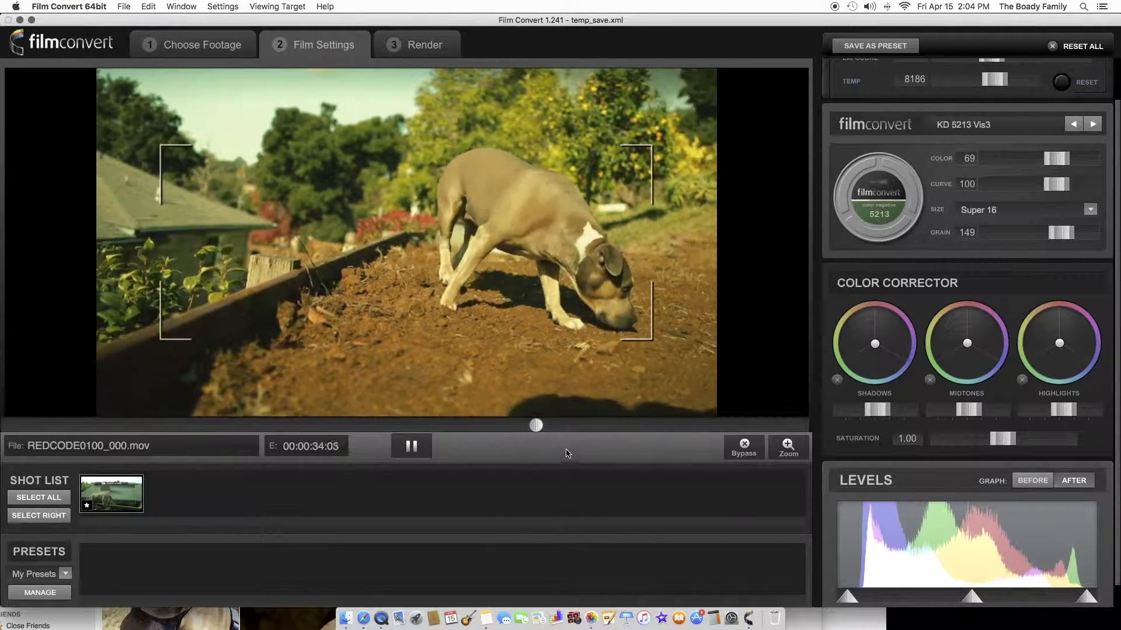
pyautogui.press('space')
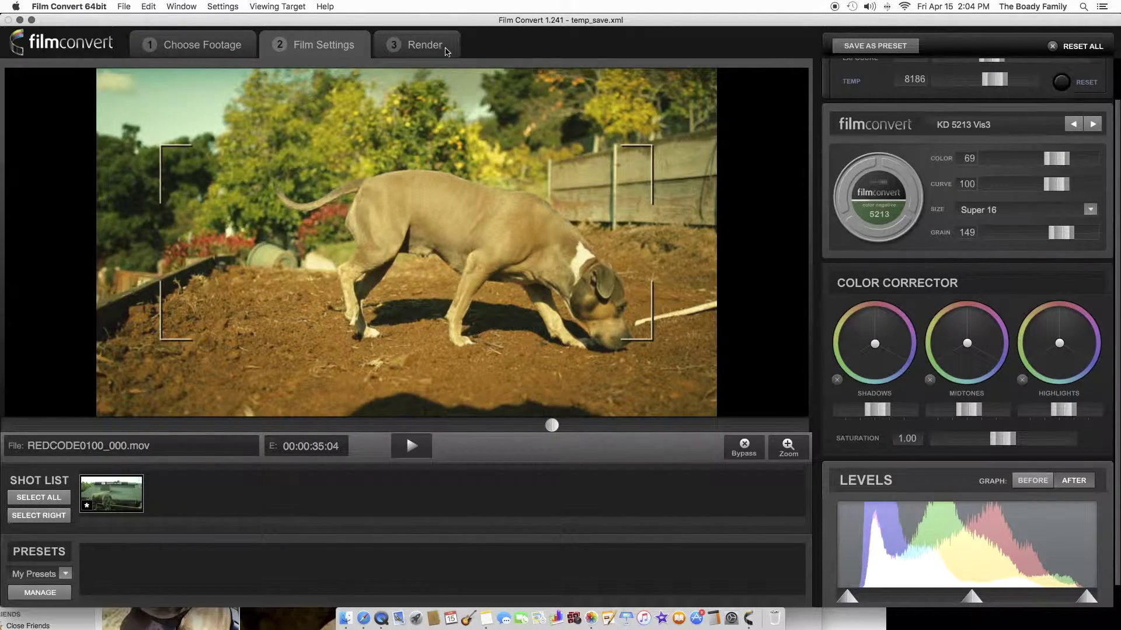
pyautogui.click(447, 52)
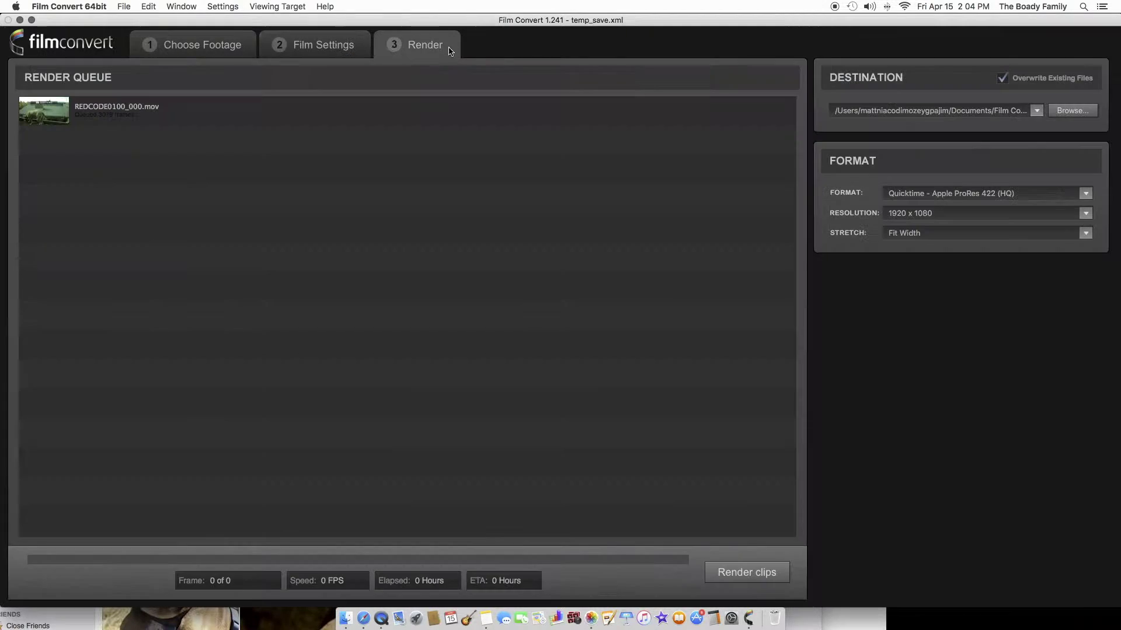
pyautogui.click(1005, 217)
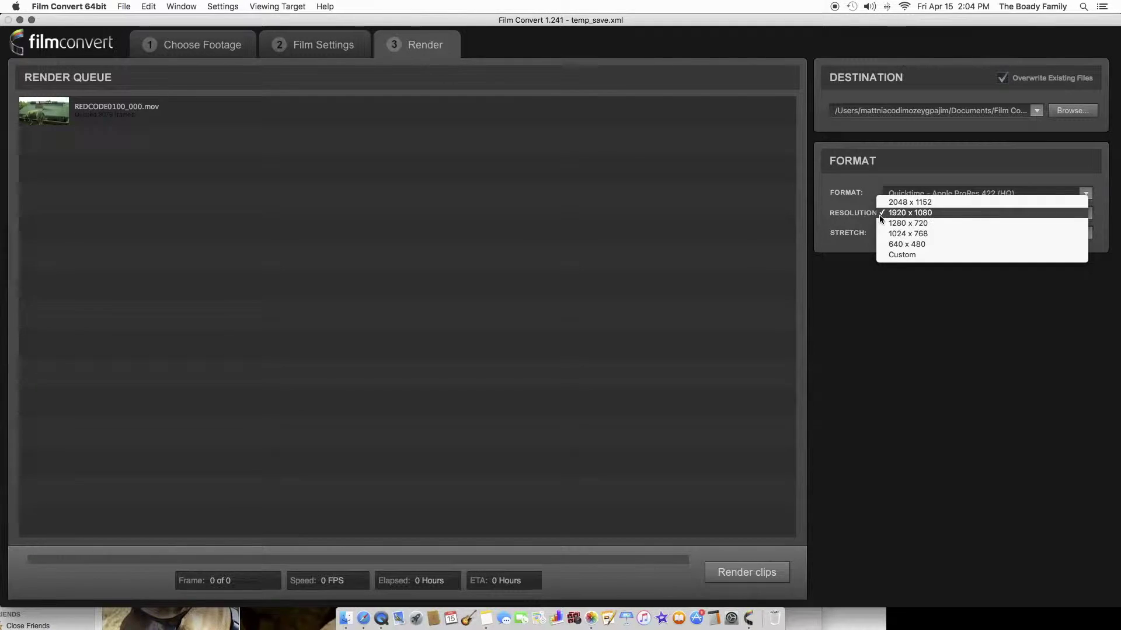
pyautogui.click(957, 213)
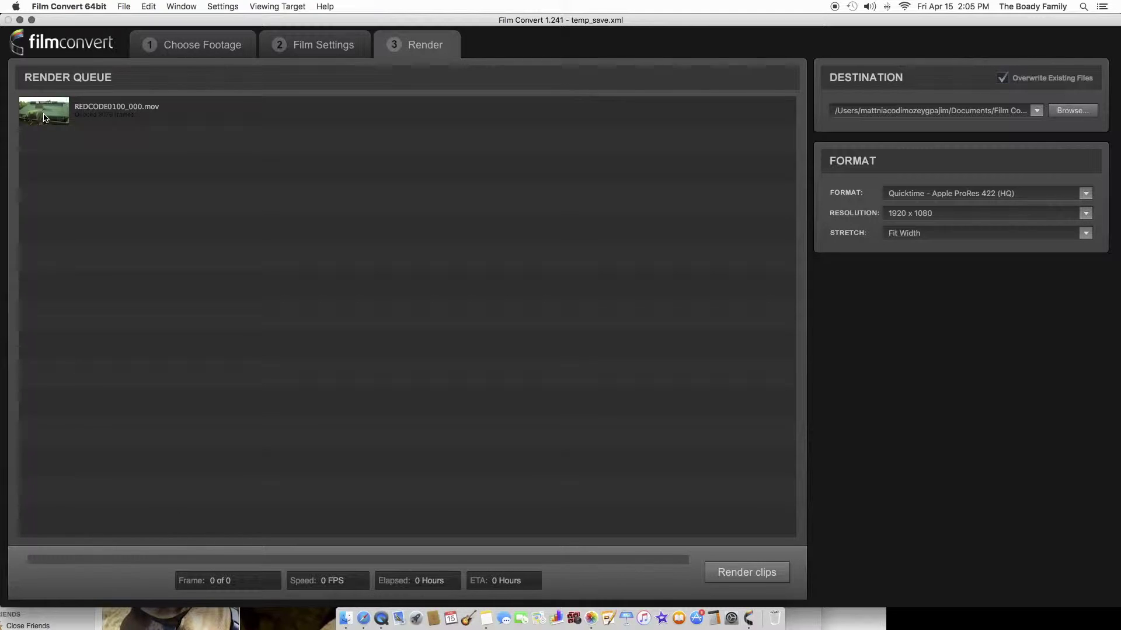
pyautogui.click(766, 578)
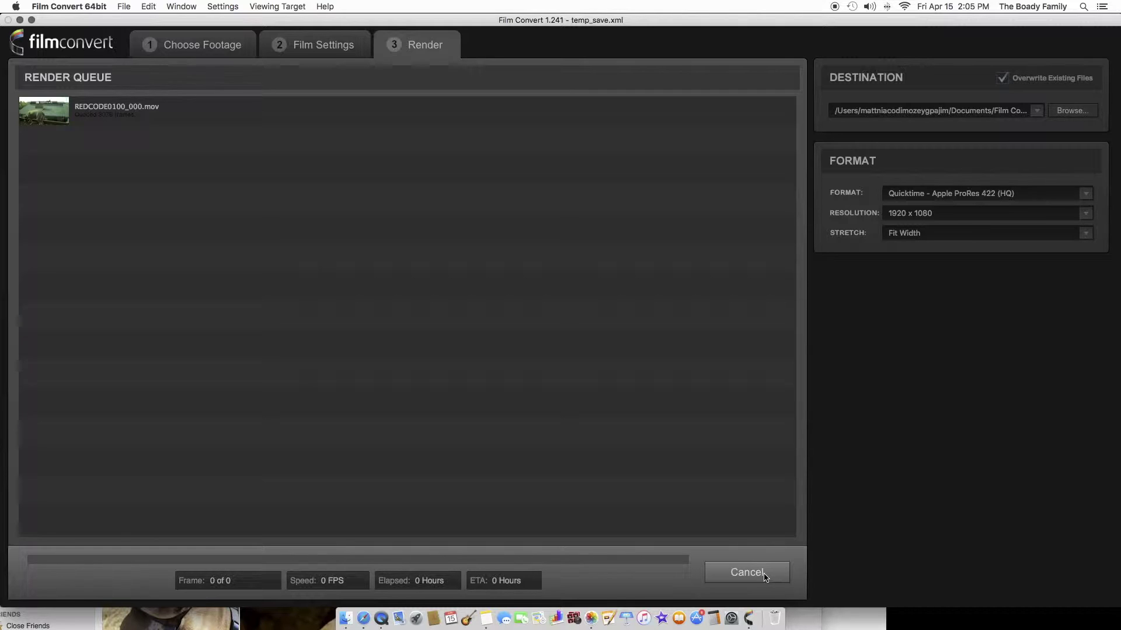